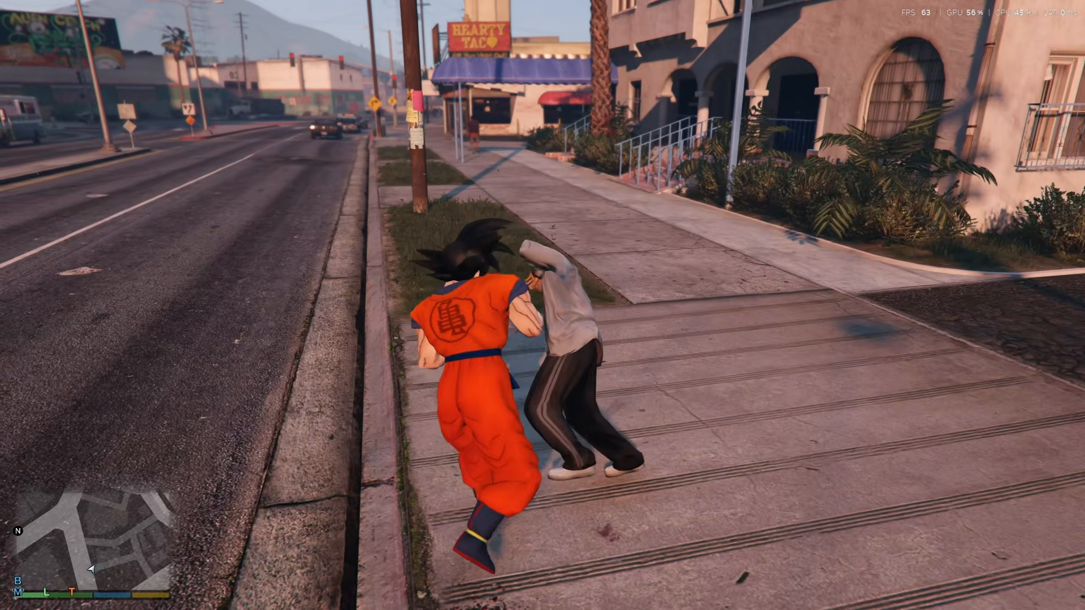
Open PedSelector's base game peds and enter the In-Game (ig_) category
key(l)
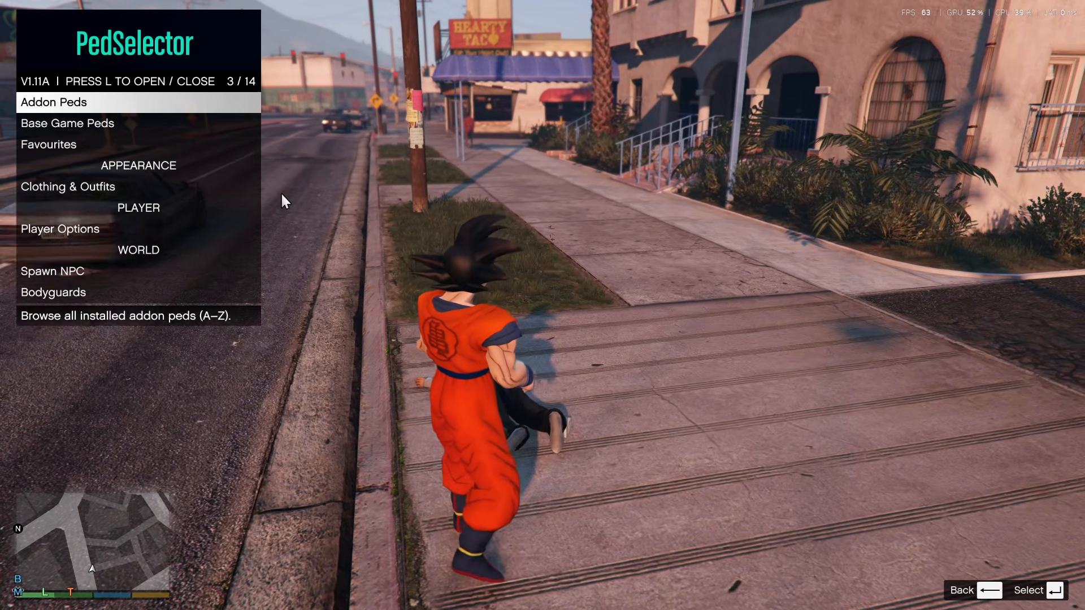
key(Down)
key(Return)
key(Down)
key(Down)
key(Down)
key(Down)
key(Down)
key(Down)
key(Down)
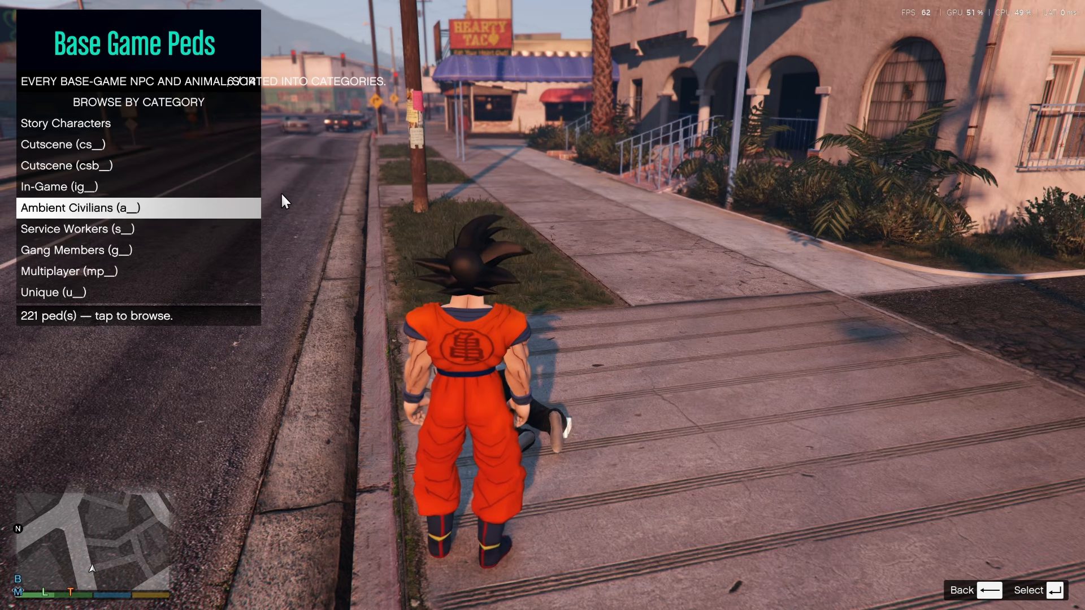
key(Up)
key(Up)
key(Up)
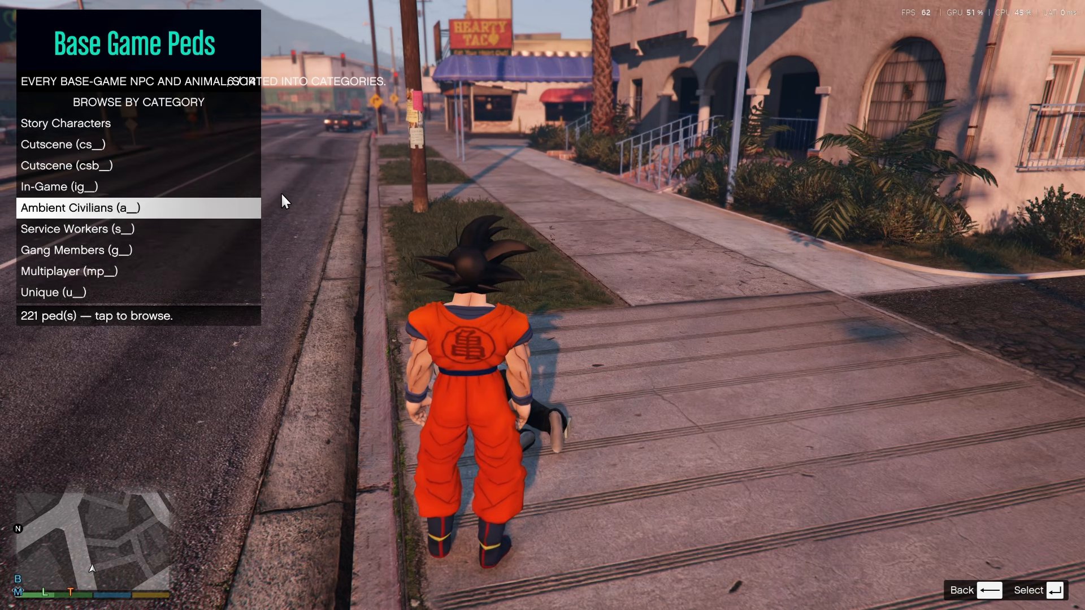
key(Up)
key(Return)
Apply the ig_amandatownley model to the player and turn the character around
key(Down)
key(Down)
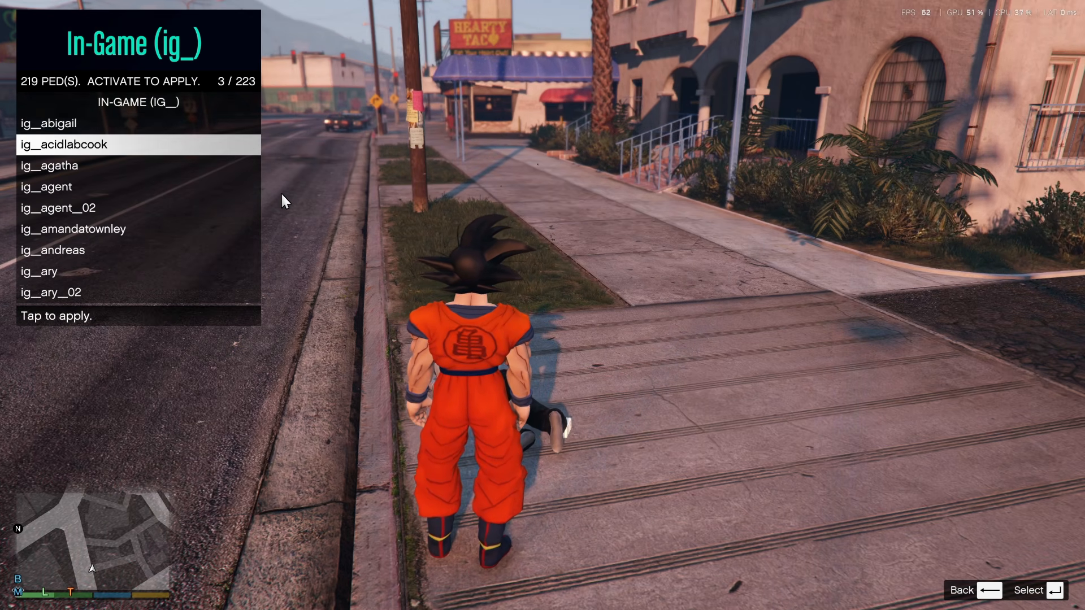
key(Down)
key(Down)
key(Down)
key(Down)
key(Return)
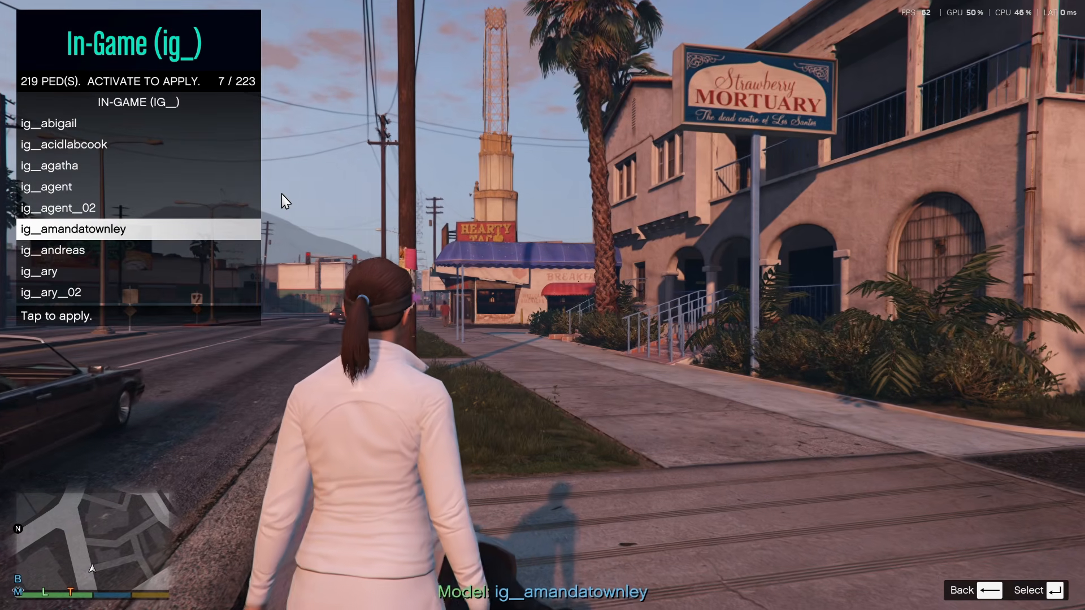
key(s)
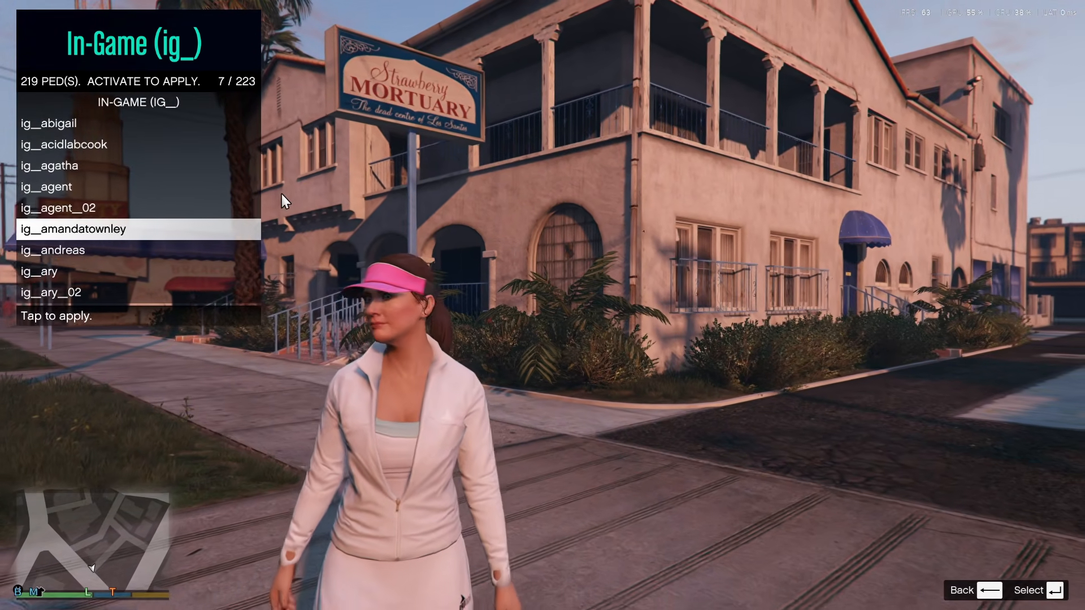
Apply the ig_agent_02 model to the player and turn the character around
key(Up)
key(Return)
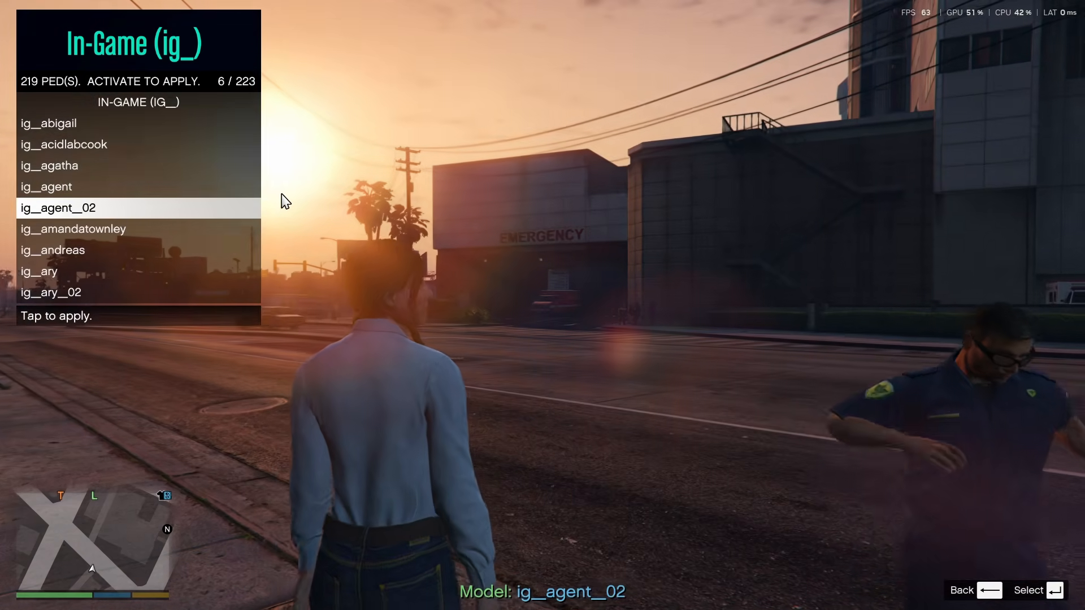
key(s)
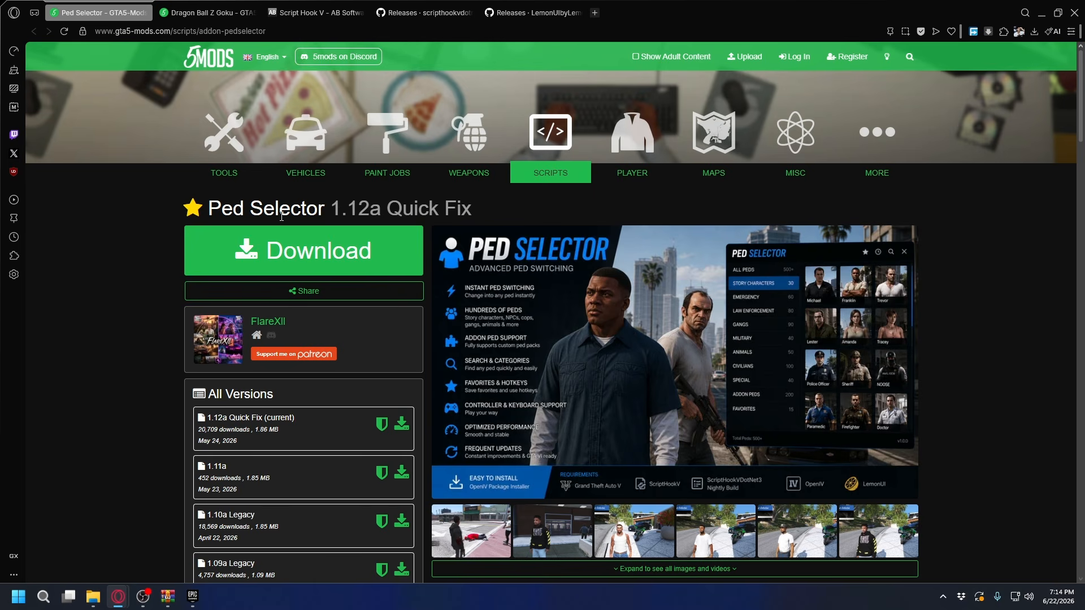
Download Ped Selector 1.12a and the Dragon Ball Z Goku add-on, saving both archives to the Downloads folder
click(286, 255)
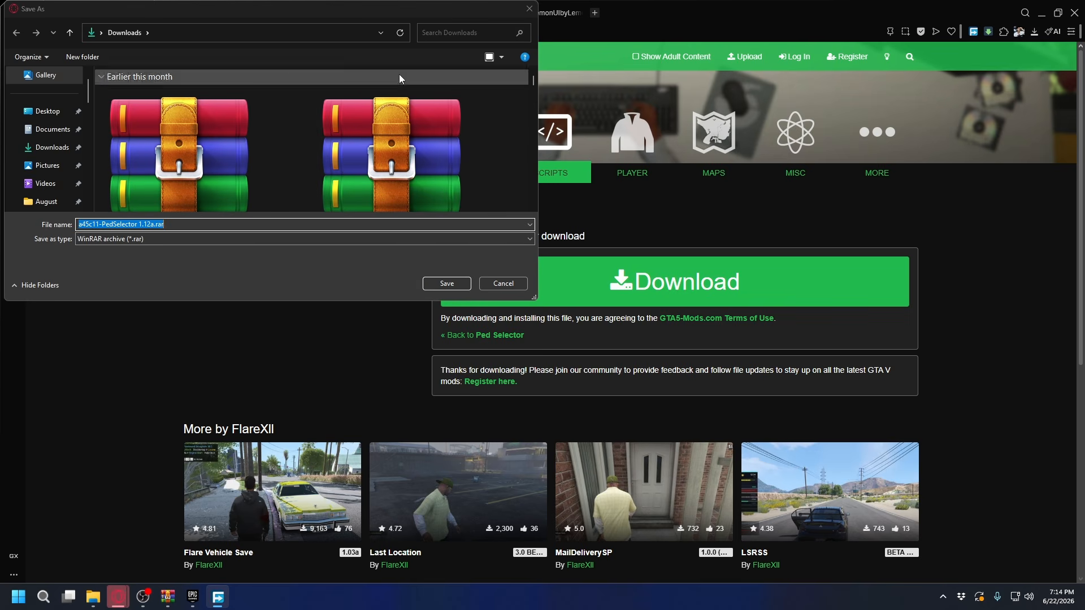
click(446, 284)
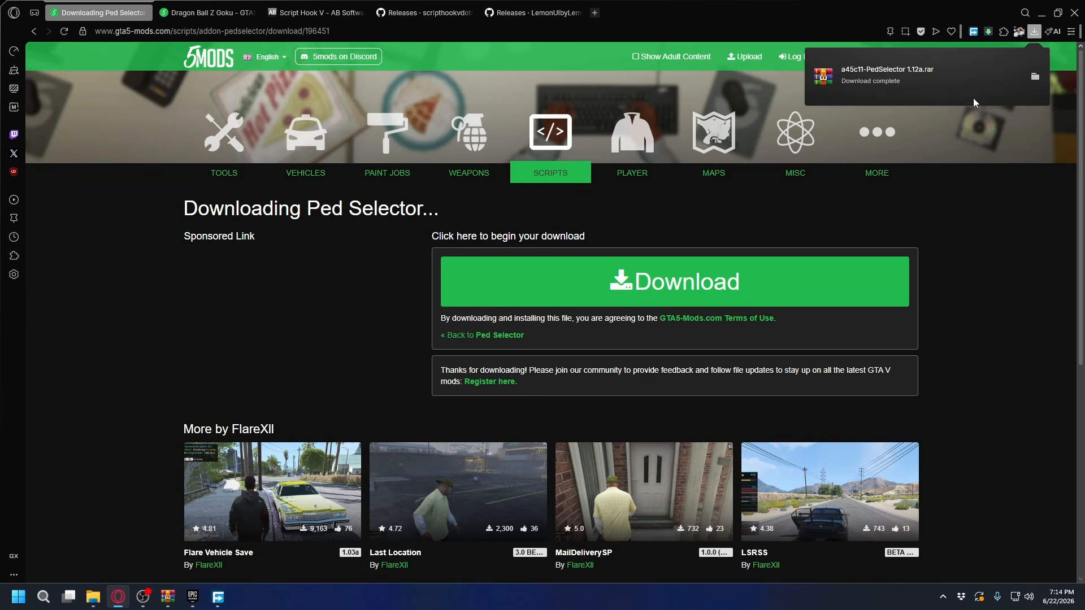
key(ctrl+Tab)
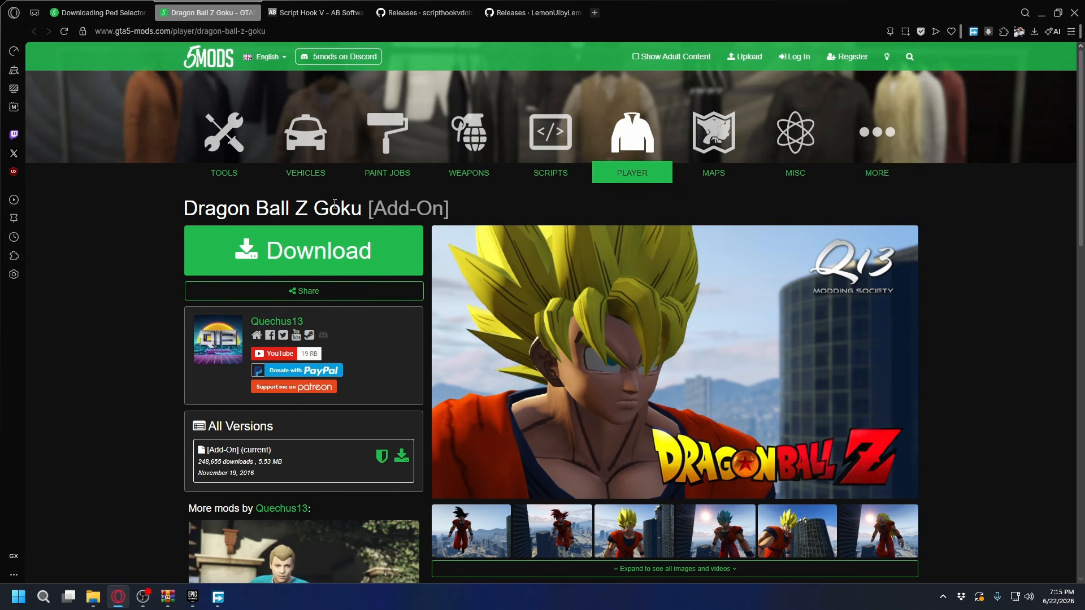
click(339, 257)
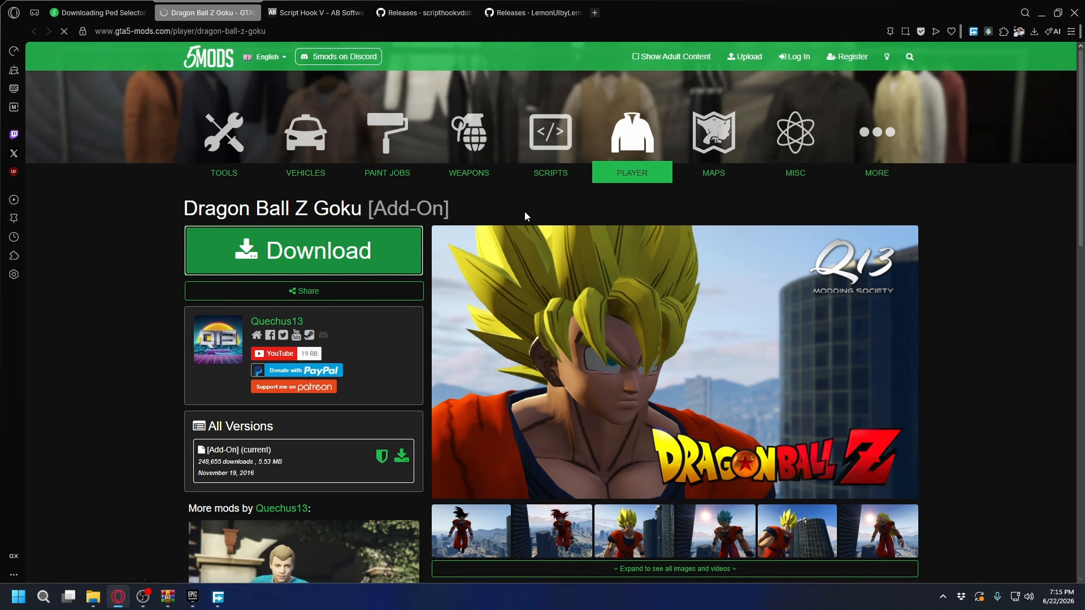
click(447, 283)
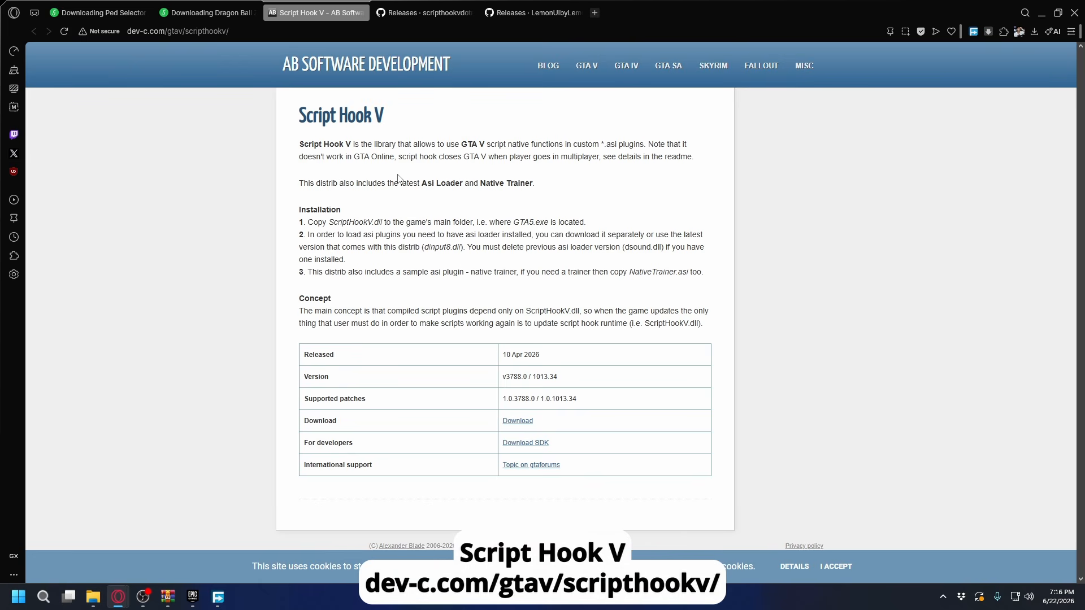
Download Script Hook V v3788.0 / 1013.34 and ScriptHookVDotNet-v3.7.0-nightly.167.zip, saving them to the Downloads folder
drag(384, 114, 297, 118)
click(488, 156)
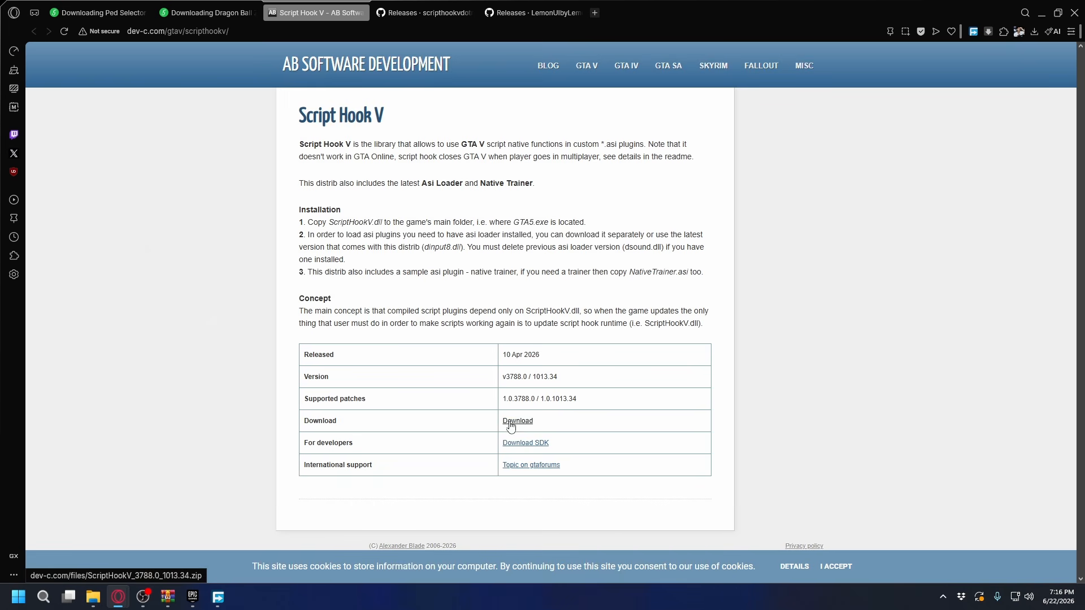
click(449, 12)
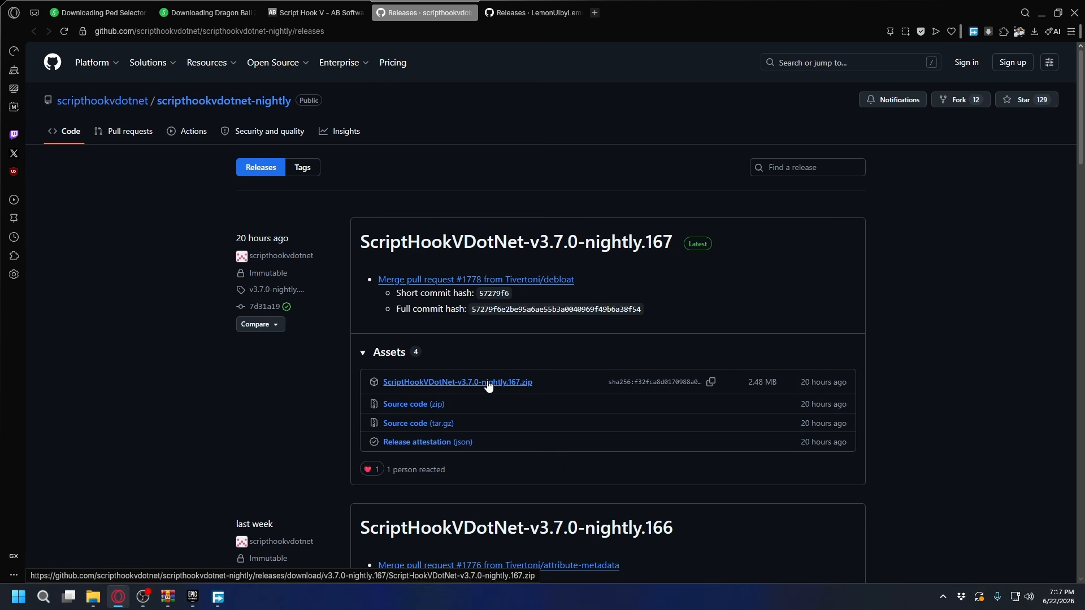
click(525, 384)
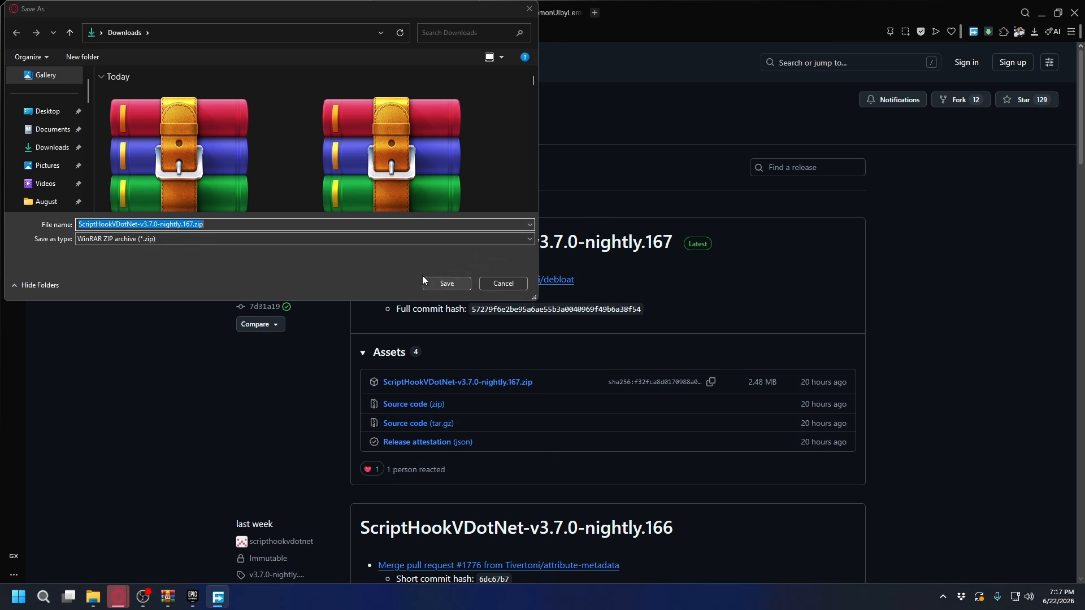
click(439, 283)
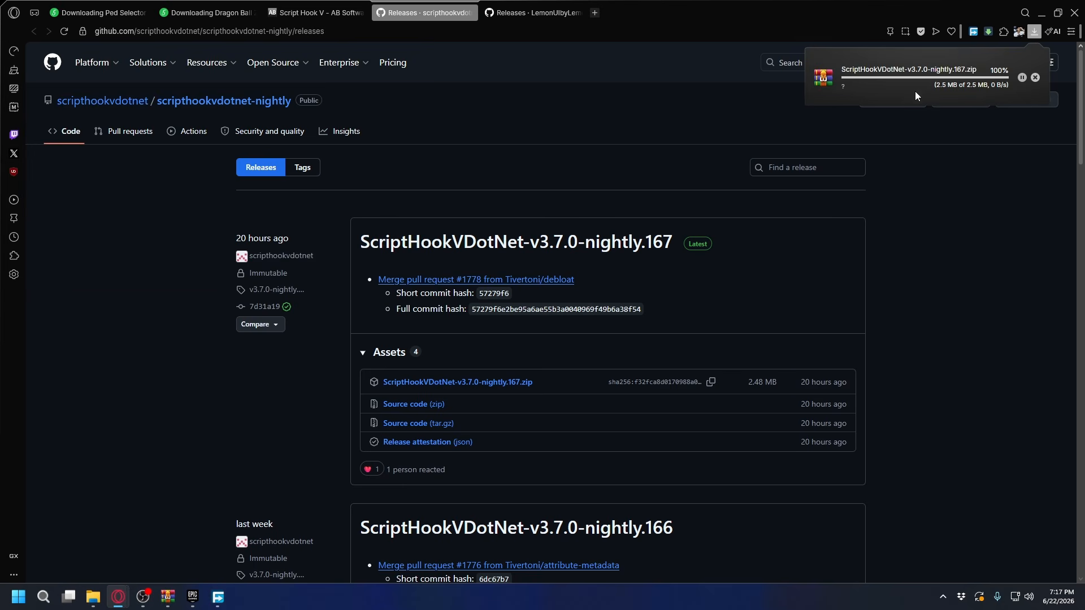
Download LemonUI.zip from the LemonUI 2.2 release and save it to the Downloads folder
key(ctrl+Tab)
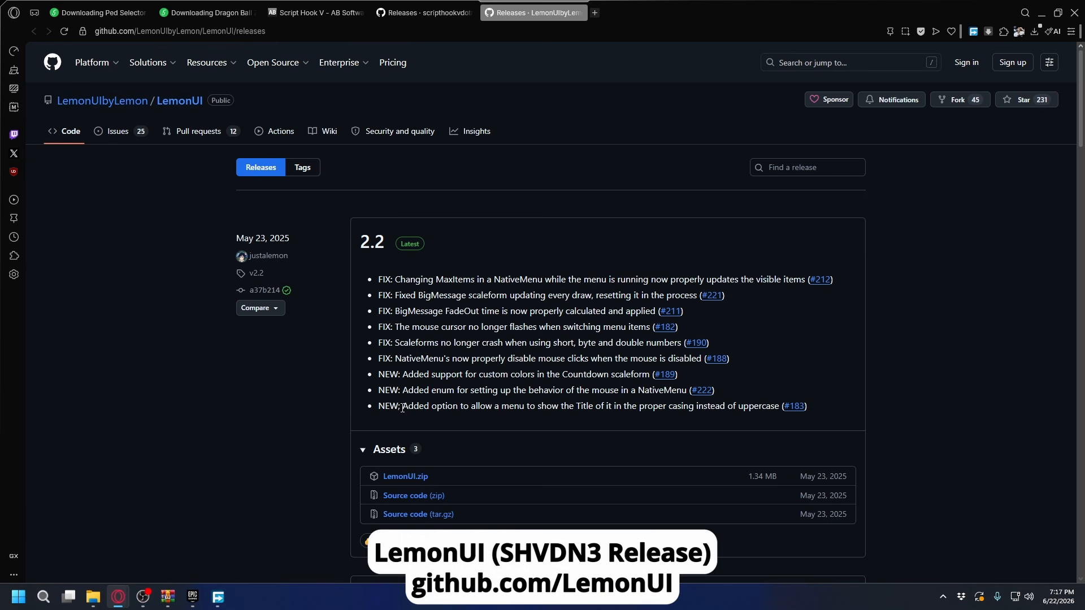
click(417, 478)
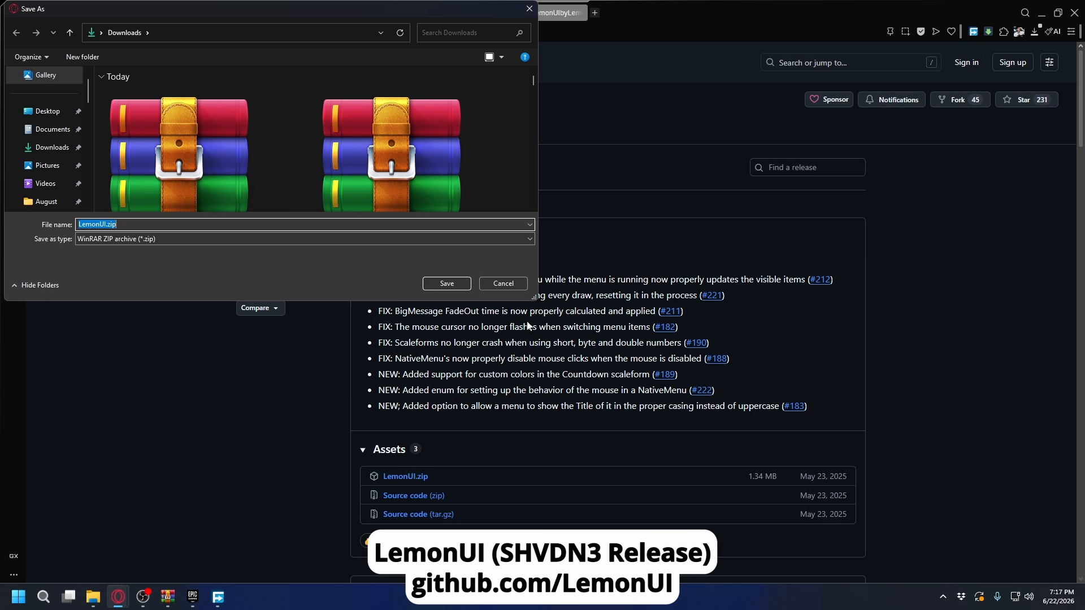
click(446, 284)
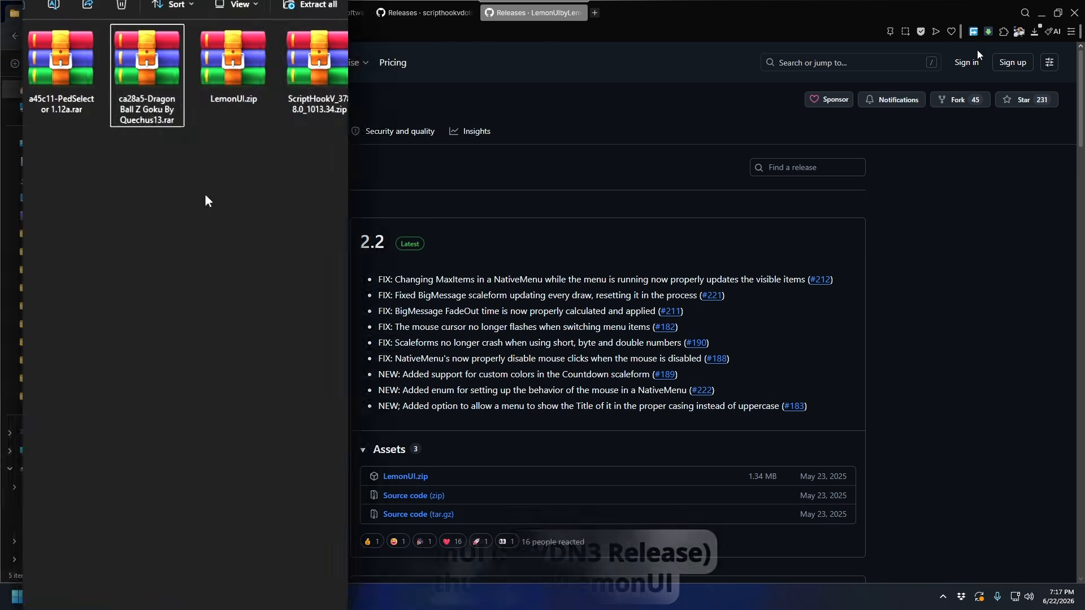
Examine the downloaded mod archives in the Download folder alongside the GTAV game folder
drag(452, 214, 143, 119)
click(154, 113)
click(239, 129)
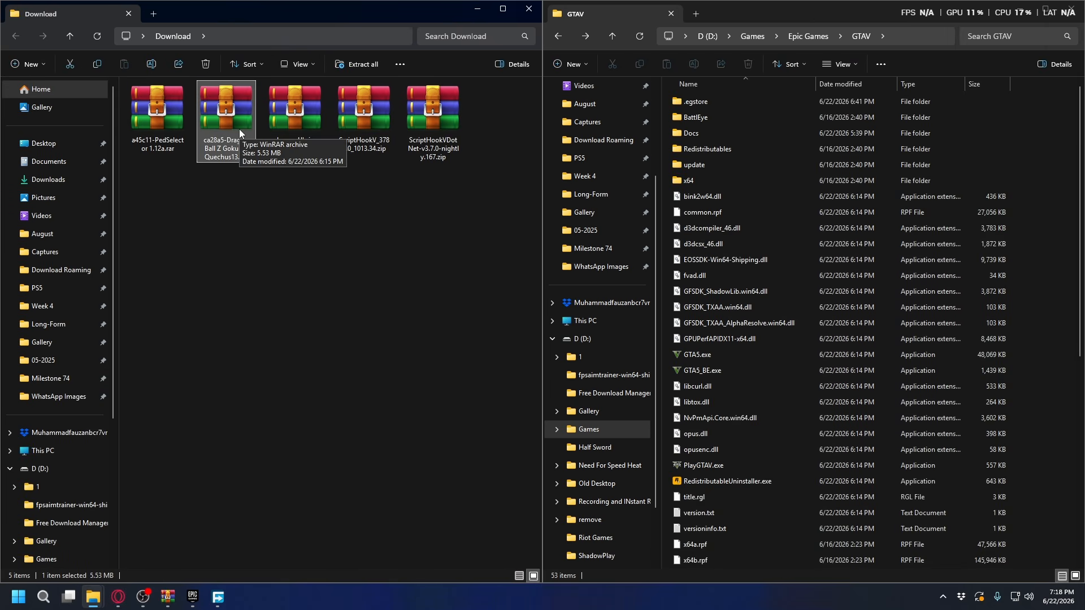
click(367, 105)
click(436, 112)
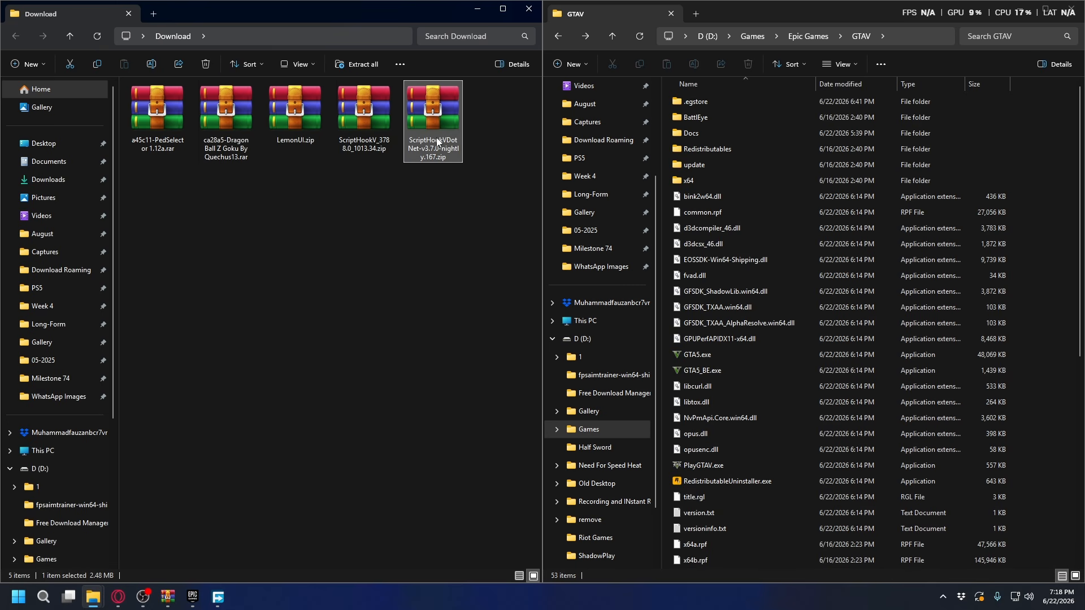
click(442, 249)
click(764, 15)
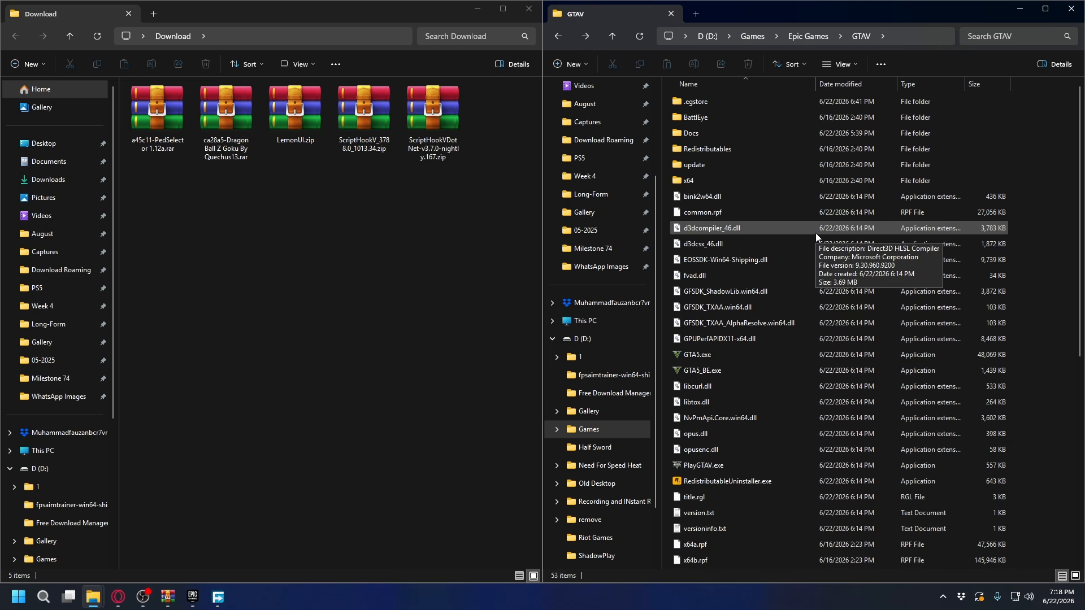
Switch to the Epic Games Launcher and open the management settings of Grand Theft Auto V to locate its install folder
click(192, 597)
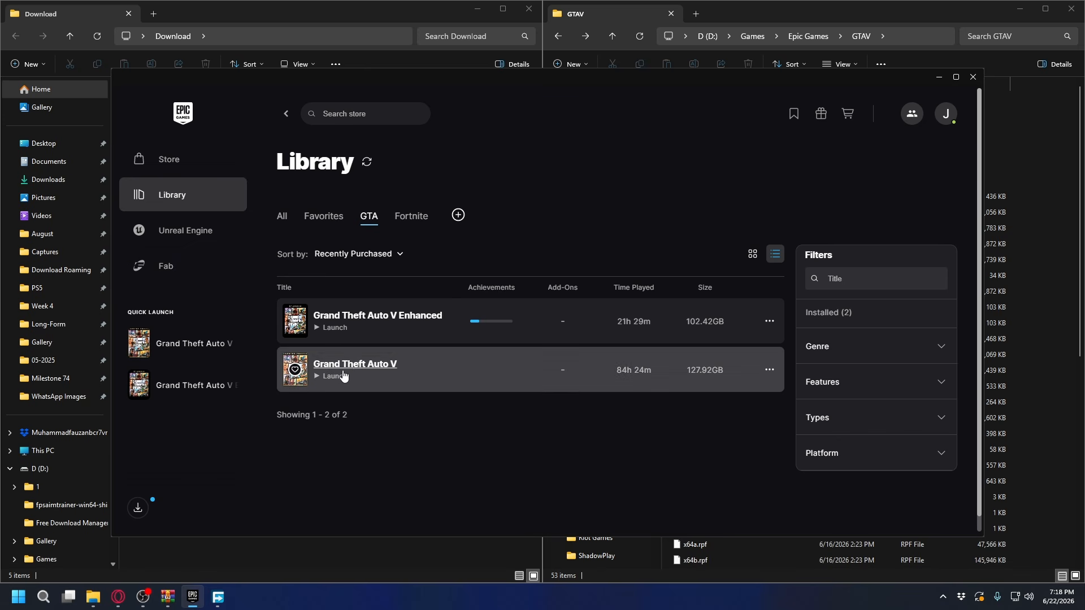
click(770, 370)
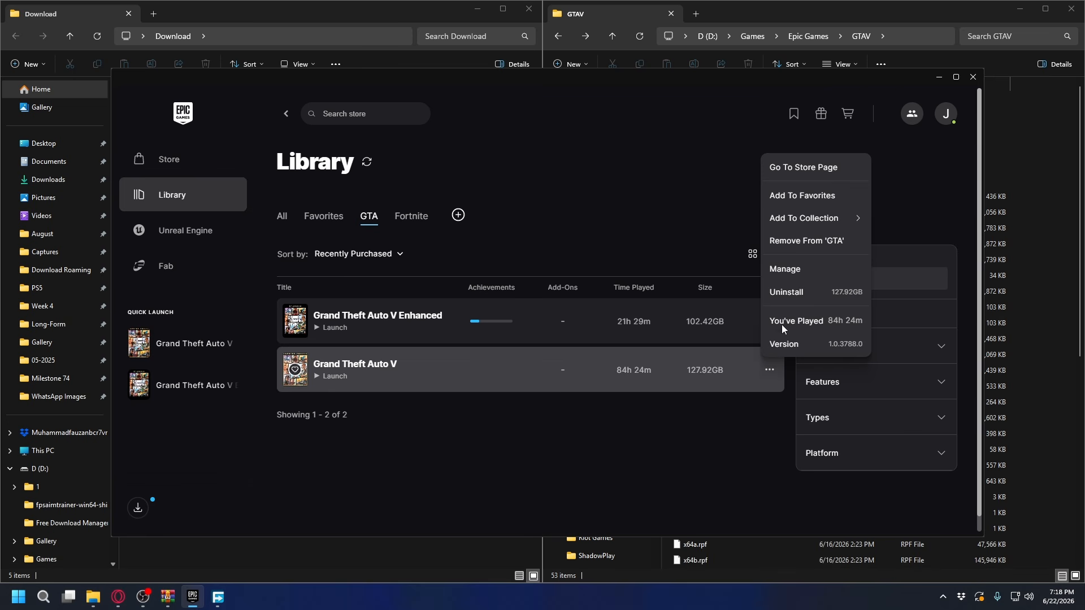
click(797, 270)
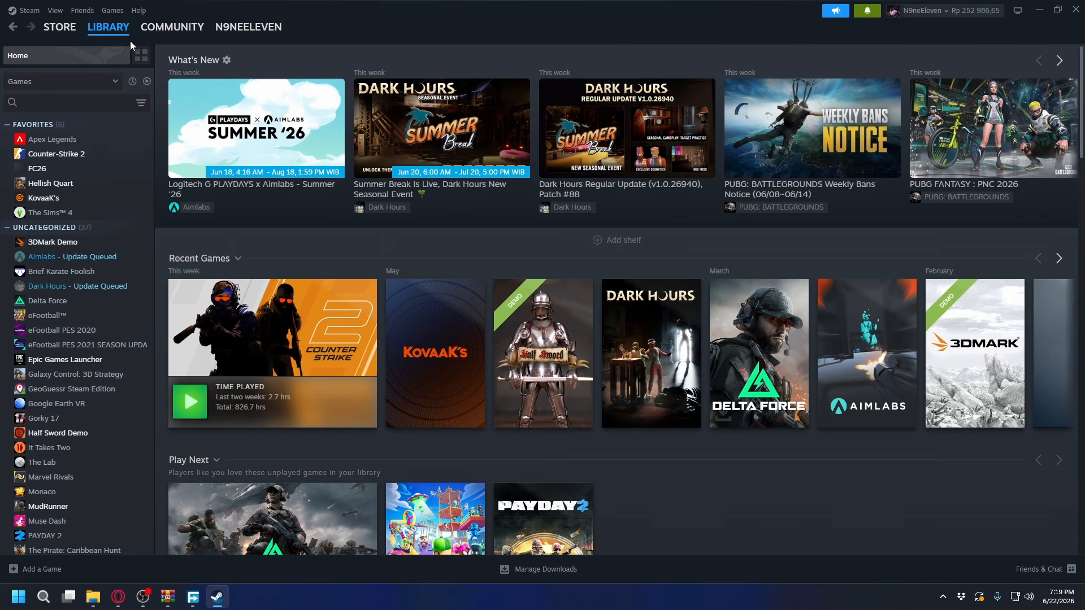
Switch to Steam and open the options of a game in the library list
mouse_move(108, 37)
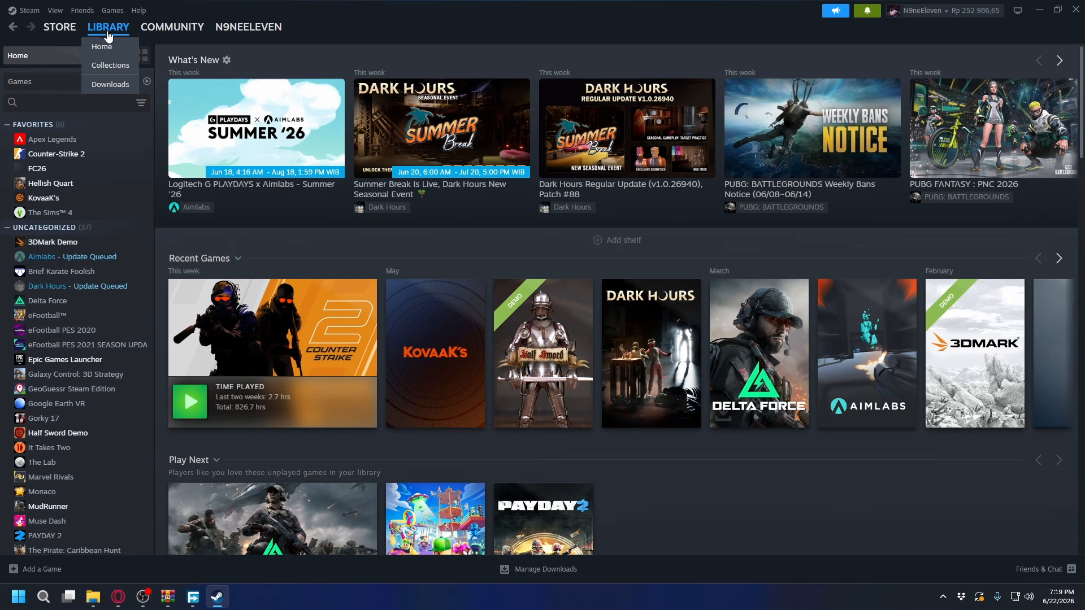
right_click(63, 161)
mouse_move(111, 228)
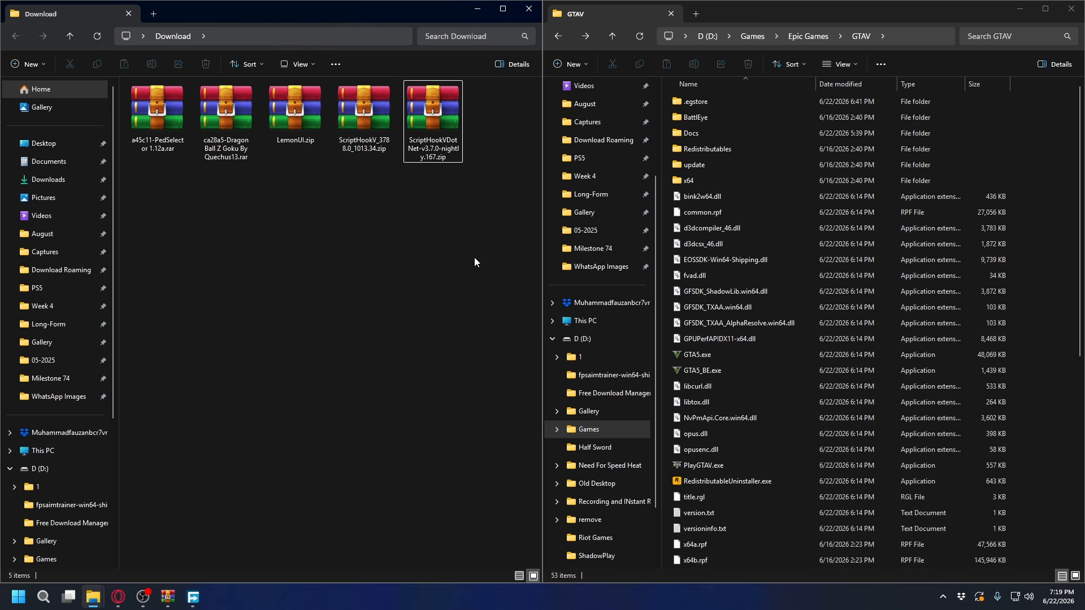
drag(473, 256, 187, 116)
click(393, 232)
click(777, 16)
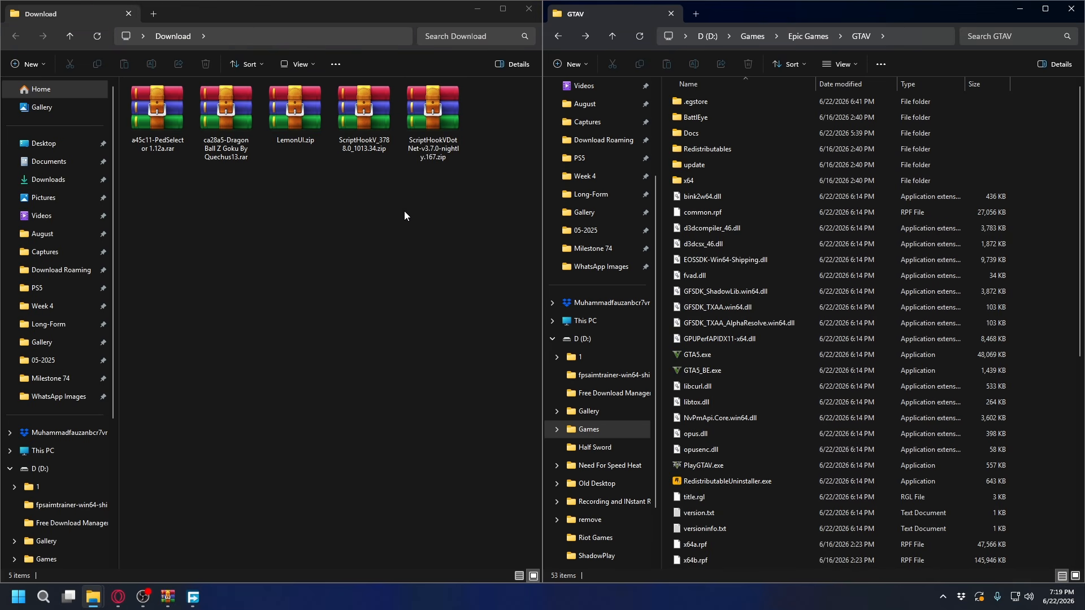
drag(405, 215, 169, 114)
click(458, 199)
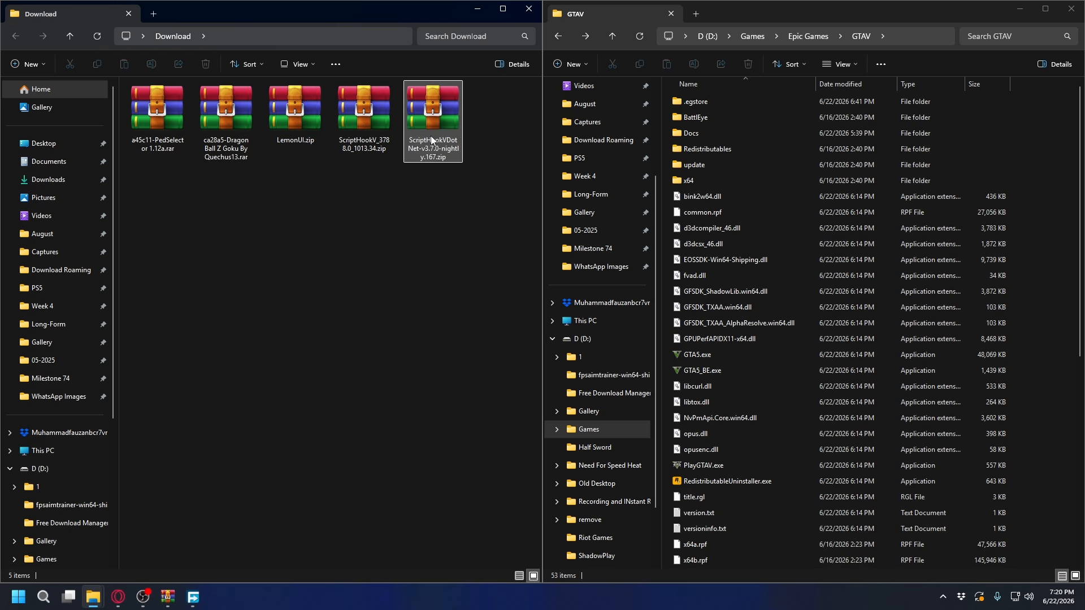
drag(452, 175, 147, 136)
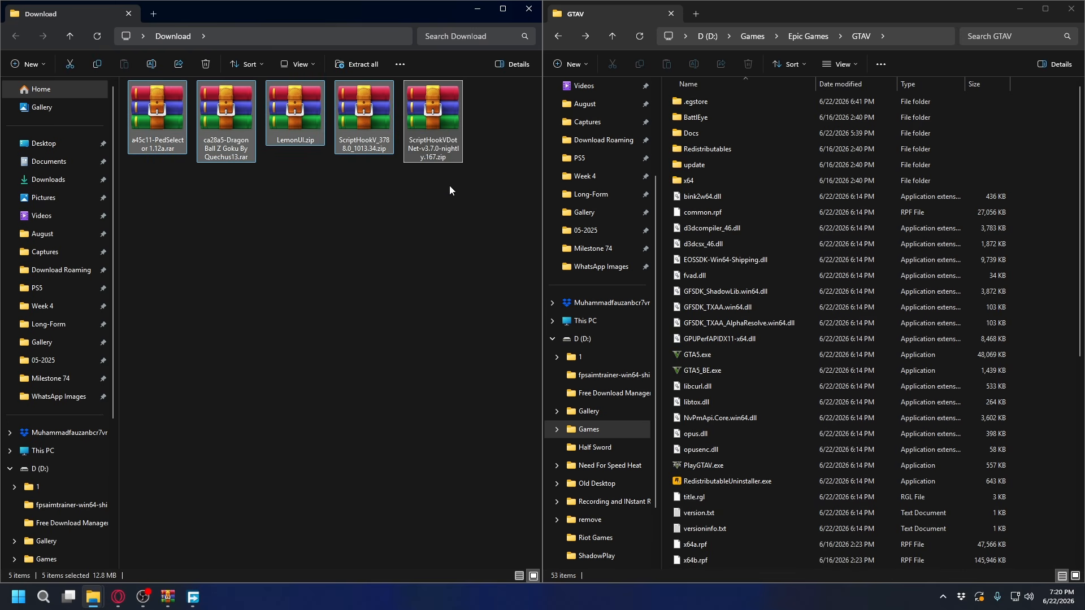
Try to extract all files from the ScriptHookVDotNet-v3.7.0-nightly.167.zip archive
click(438, 114)
right_click(438, 114)
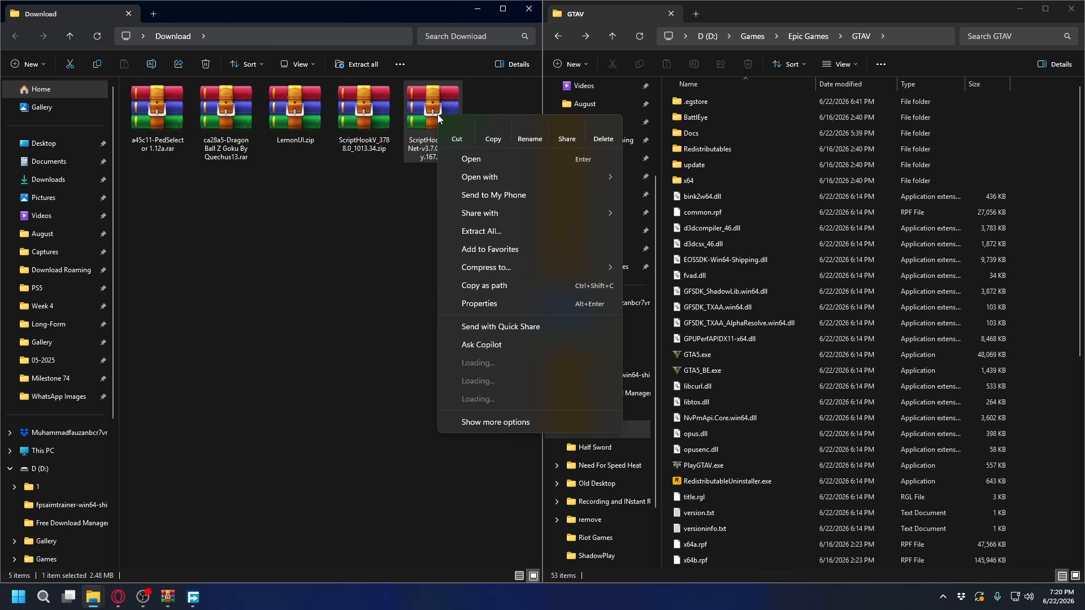
click(497, 231)
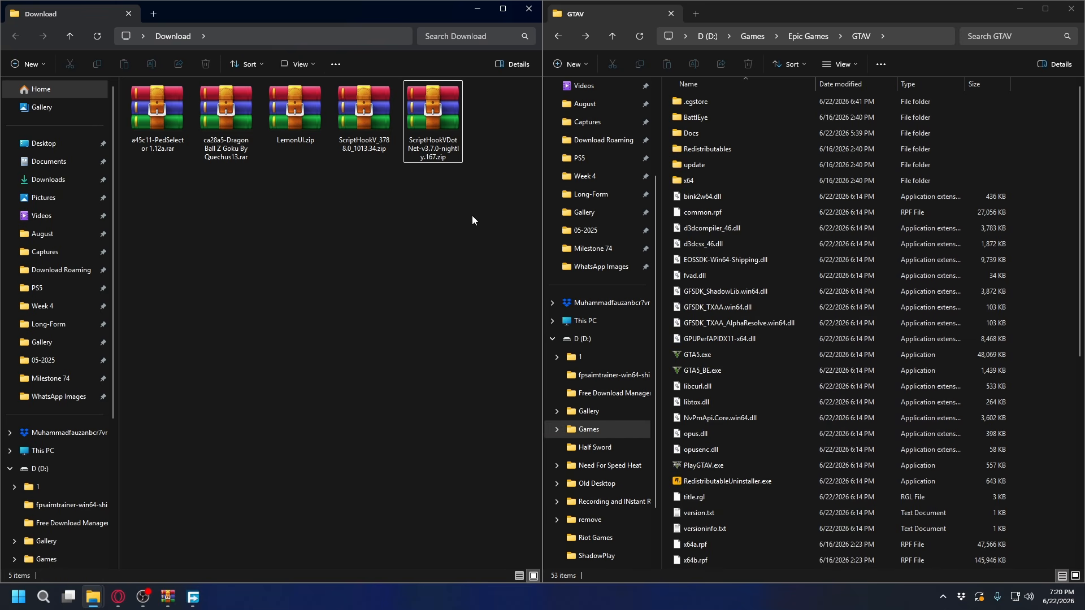
click(356, 113)
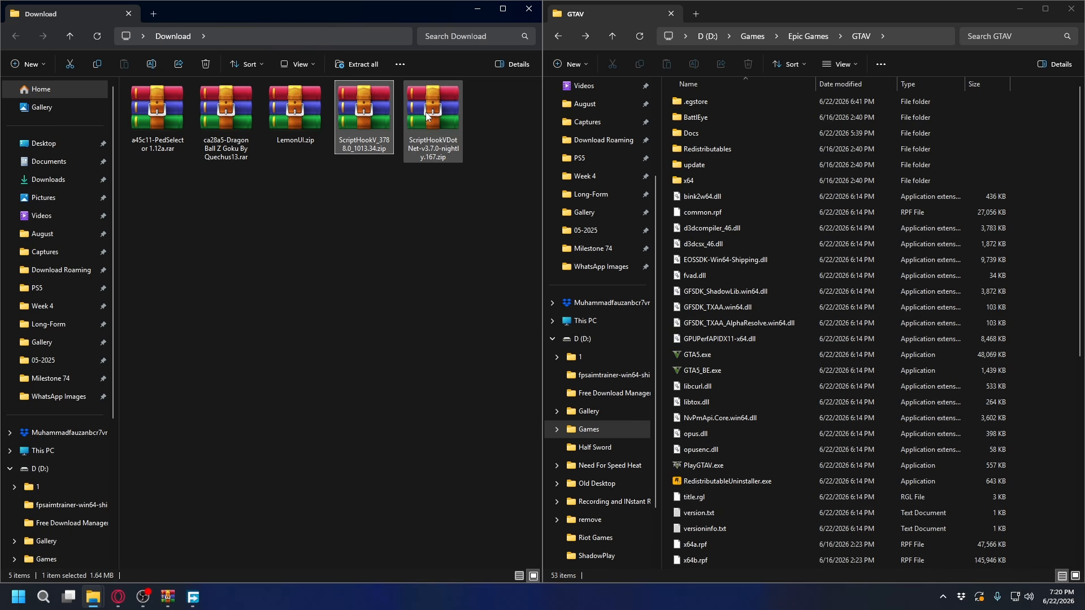
click(291, 117)
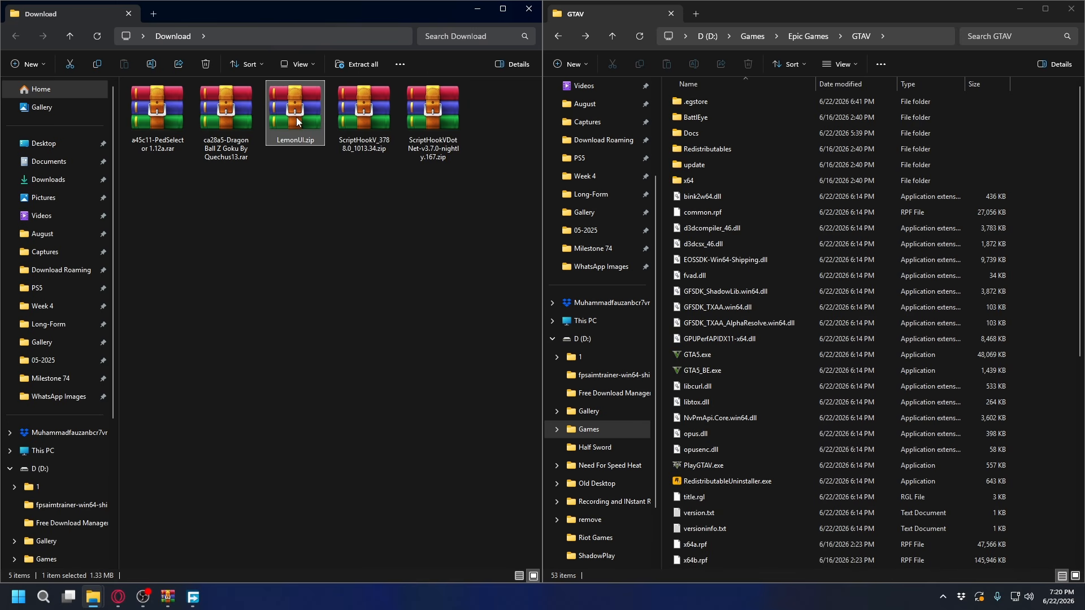
click(160, 117)
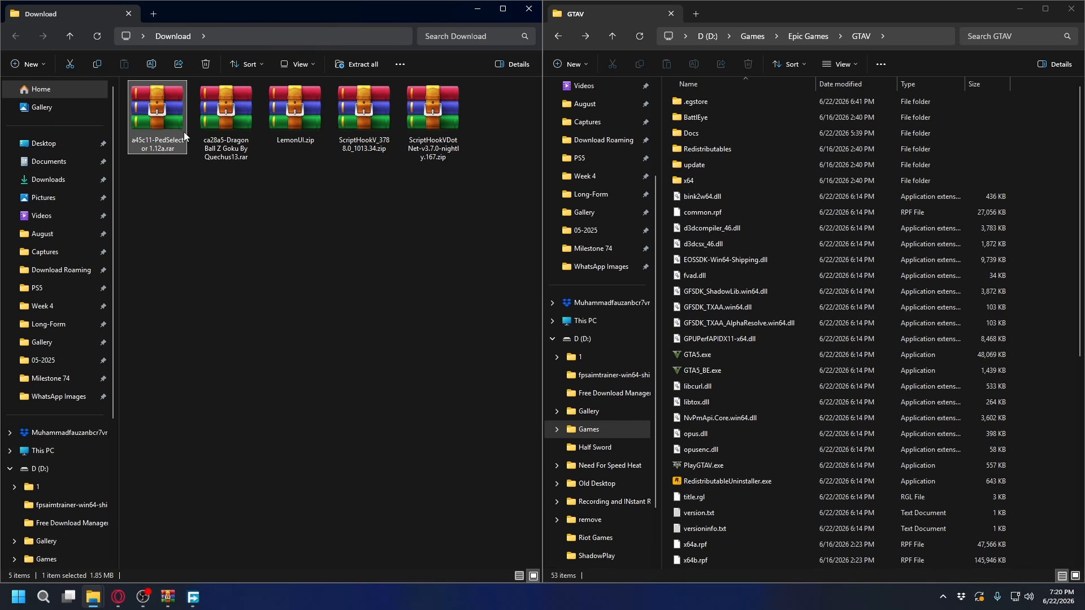
Open the bin folder inside the ScriptHookV_3788.0_1013.34.zip archive from the Download folder
click(234, 122)
click(365, 126)
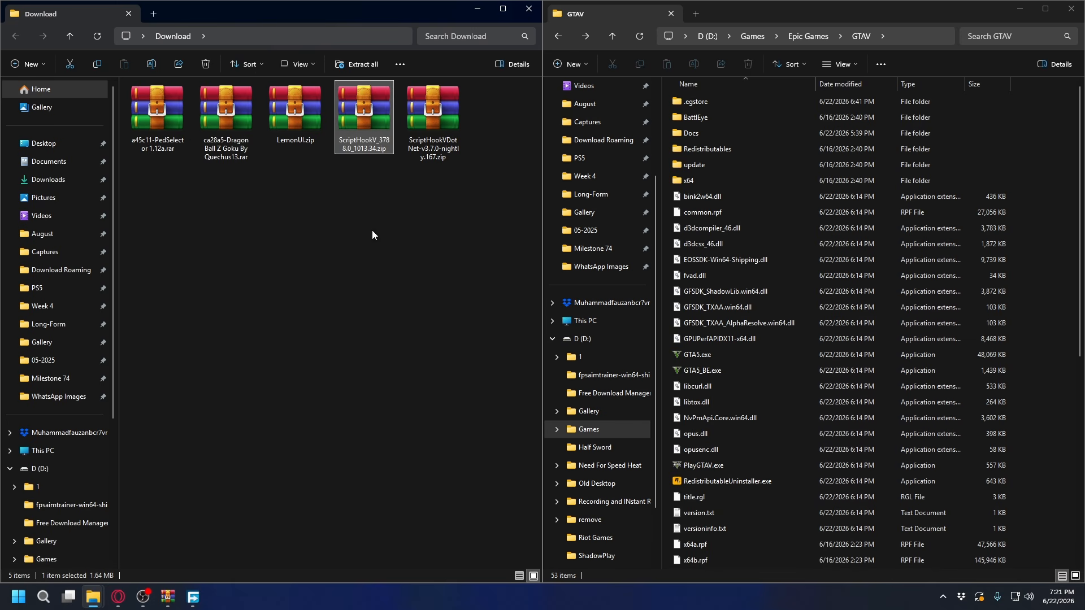
drag(450, 199, 294, 128)
click(369, 125)
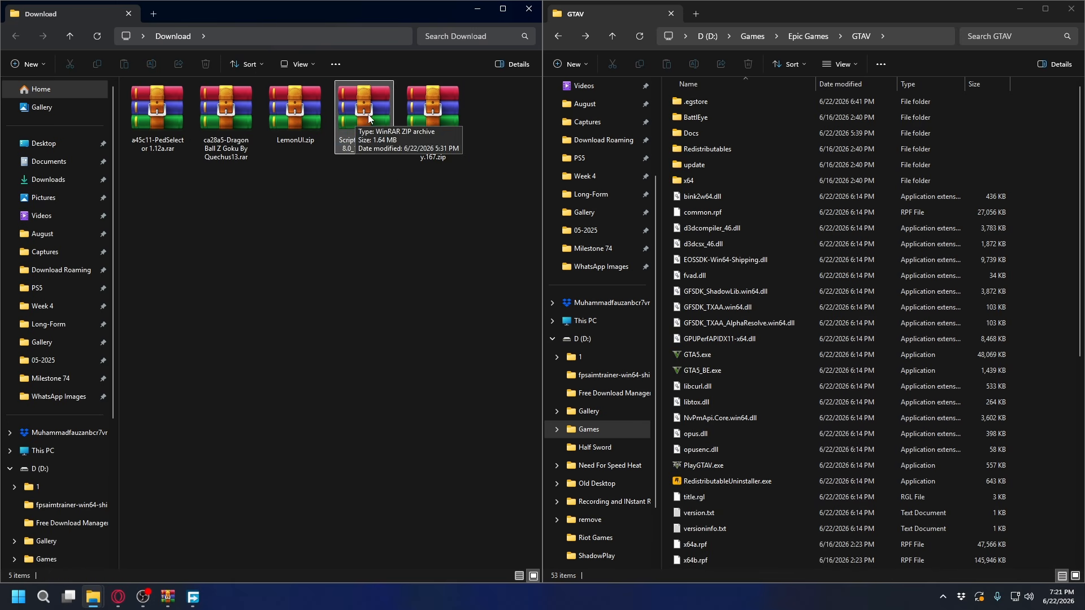
double_click(364, 117)
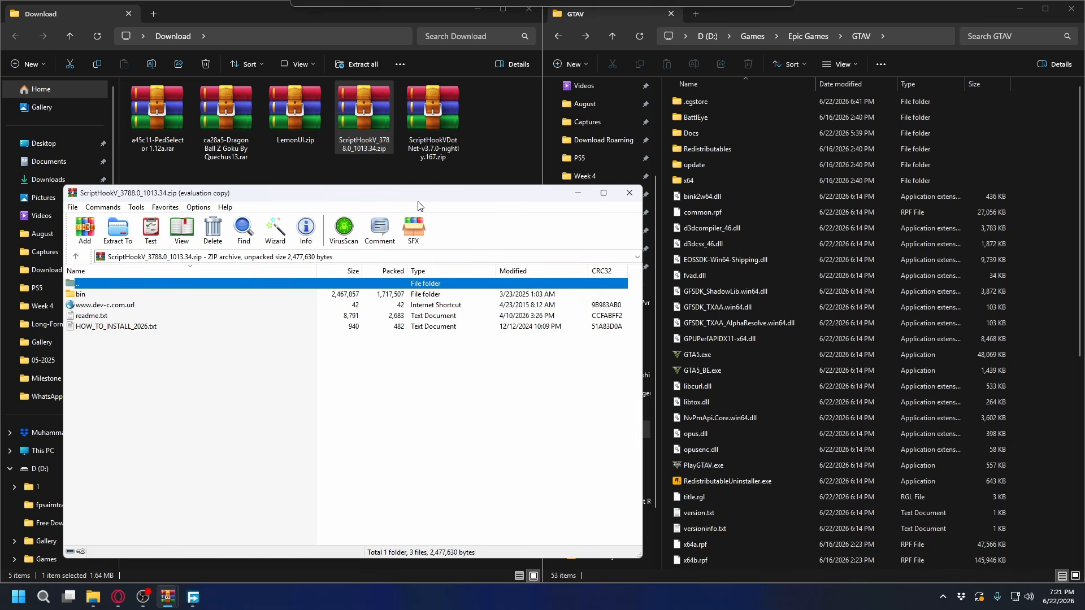
double_click(82, 295)
Copy xinput1_4.dll, ScriptHookV.dll, dinput8.dll and args.txt from the archive into the GTAV folder, then close the archive
click(146, 295)
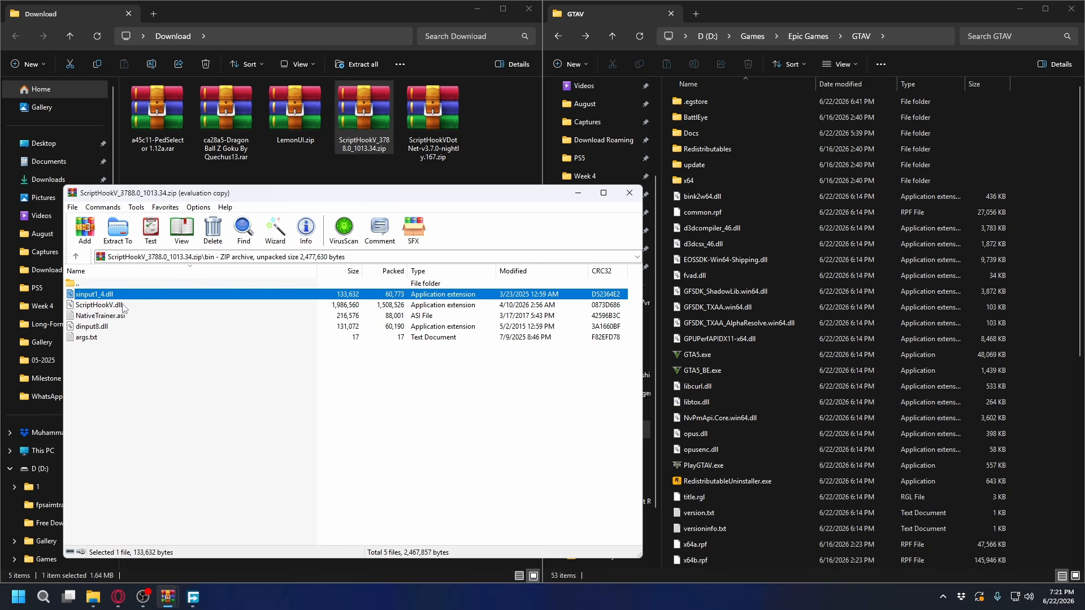
ctrl+click(124, 306)
ctrl+click(118, 329)
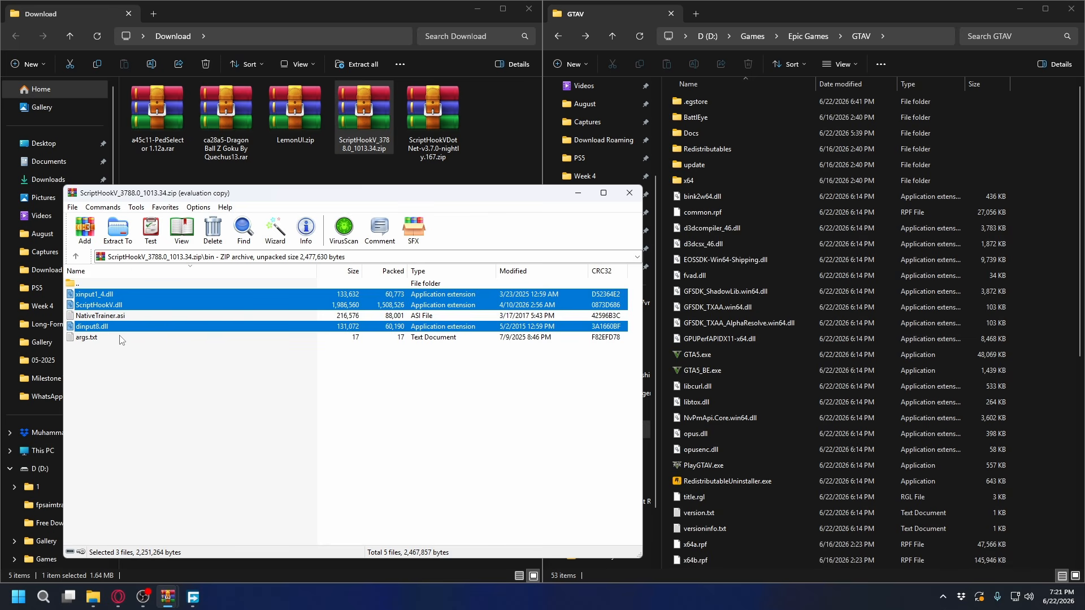
ctrl+click(118, 339)
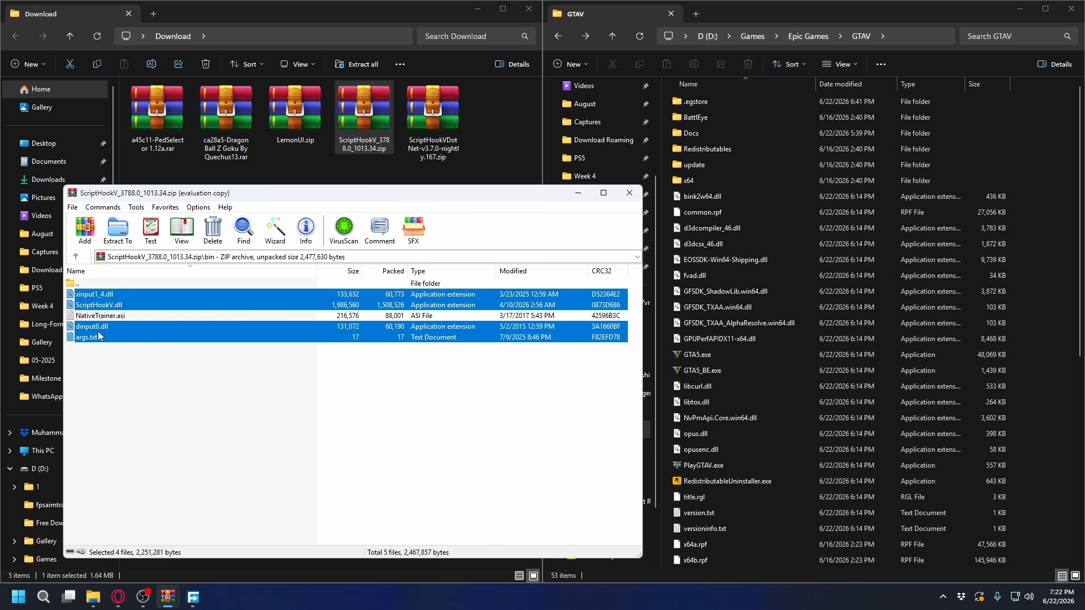
drag(99, 336, 1050, 256)
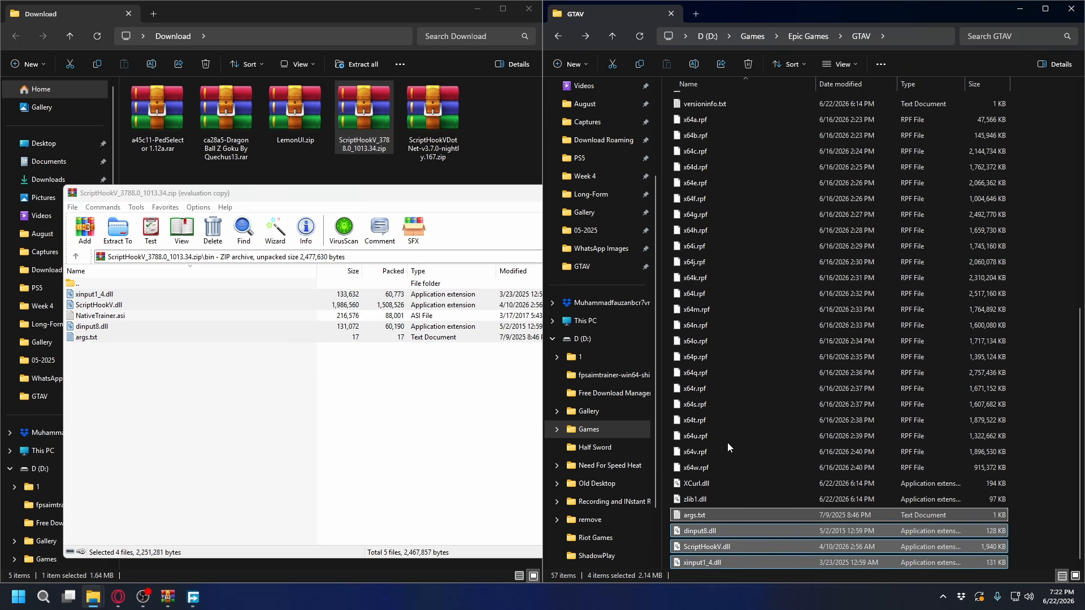
scroll(730, 440, up, 10)
click(376, 384)
click(630, 193)
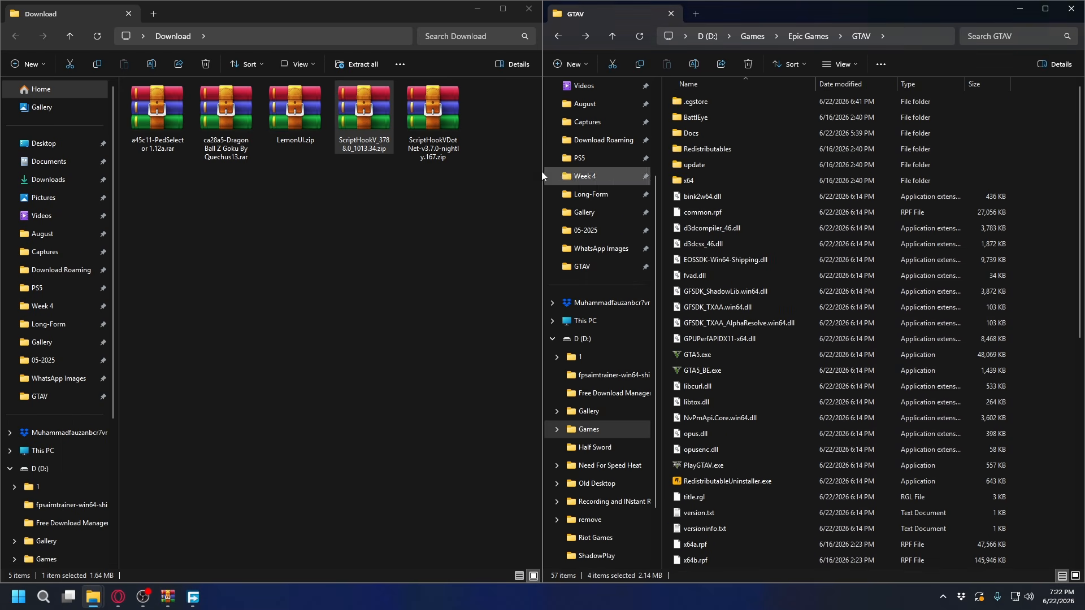
Copy all ScriptHookVDotNet .pdb, .dll, .ini and .asi files from ScriptHookVDotNet-v3.7.0-nightly.167.zip into the GTAV folder and close the archive
click(433, 124)
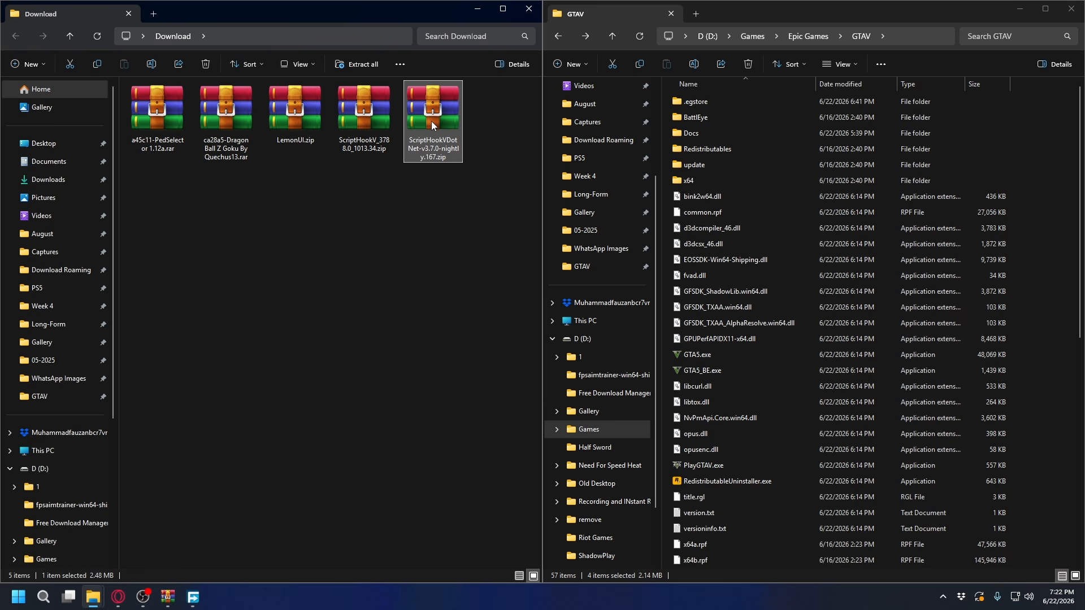
double_click(432, 123)
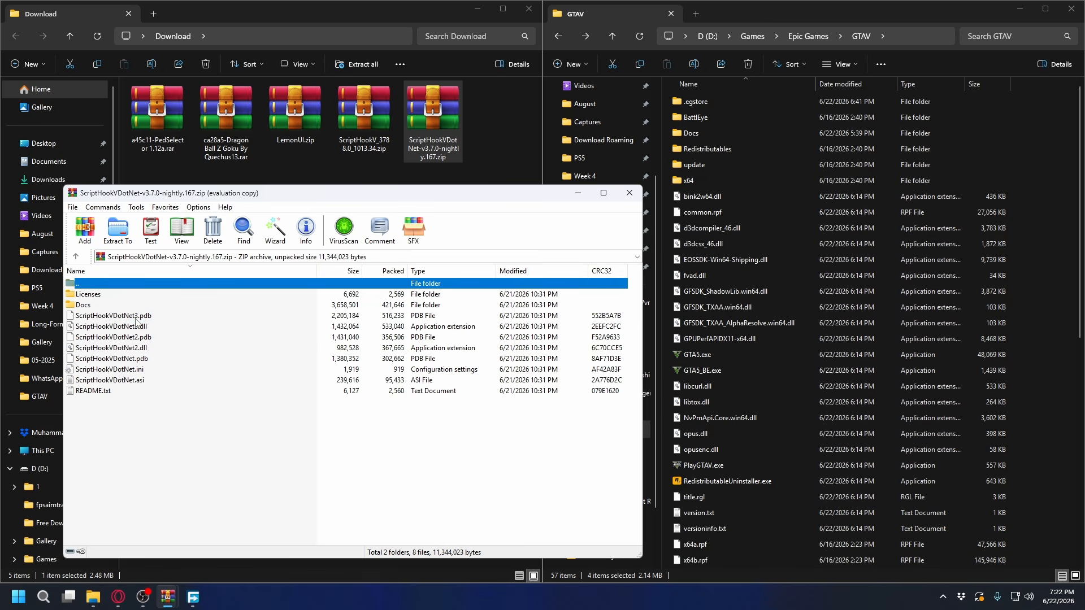
click(136, 318)
drag(632, 322, 341, 377)
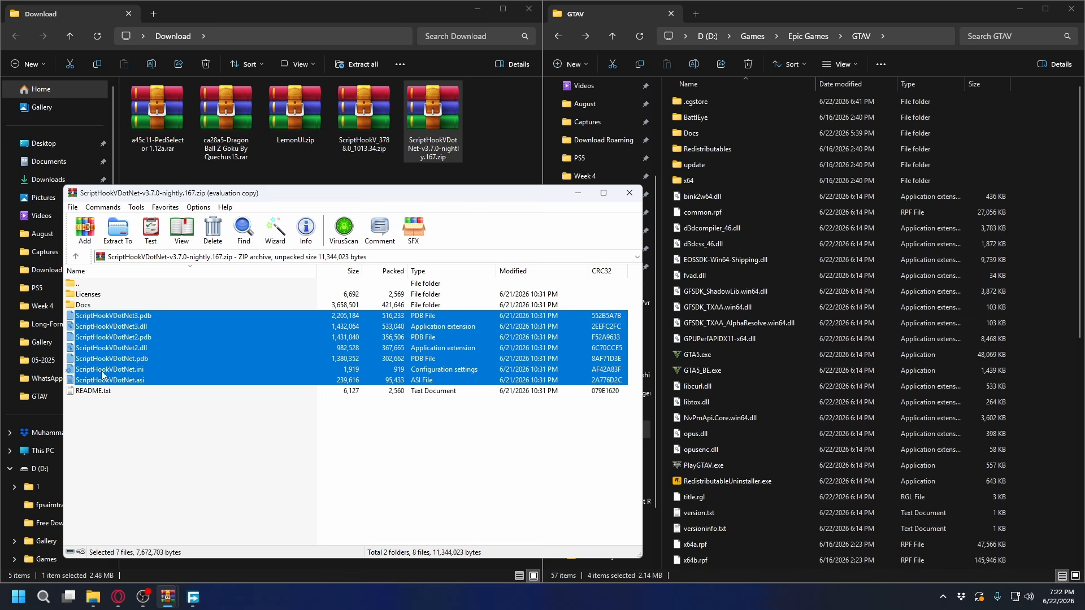
drag(115, 355, 687, 314)
drag(1049, 284, 1049, 284)
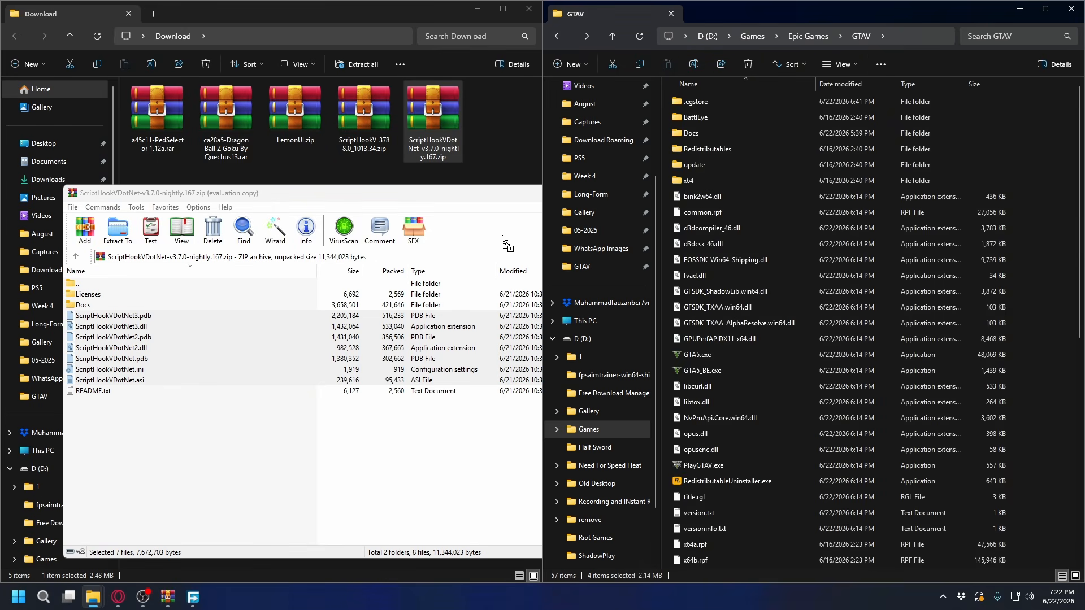
click(363, 440)
click(632, 193)
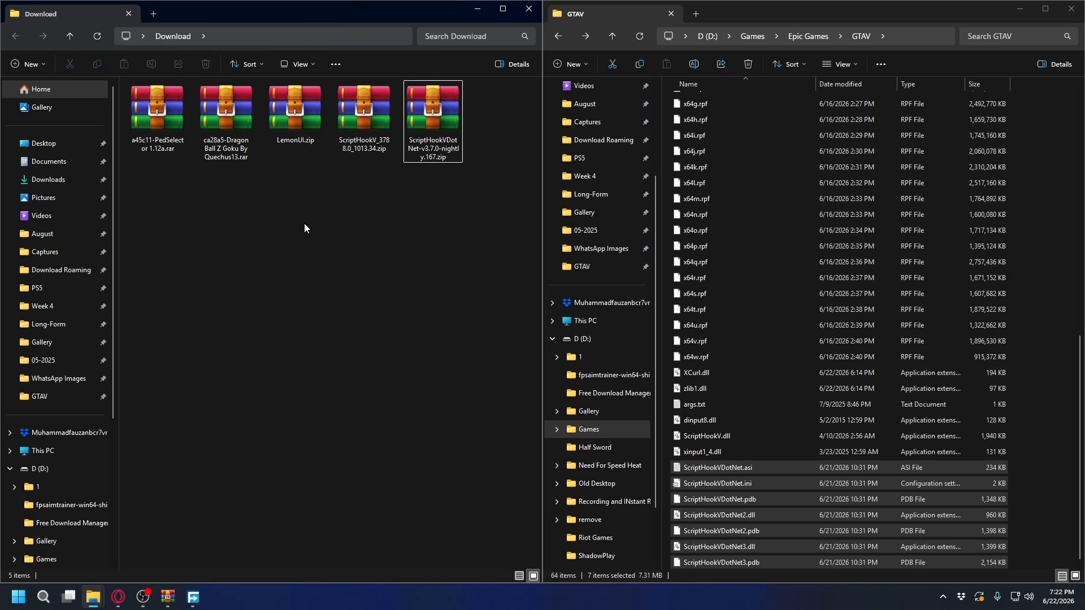
Open the SHVDN3 folder inside the LemonUI.zip archive
click(301, 107)
double_click(295, 117)
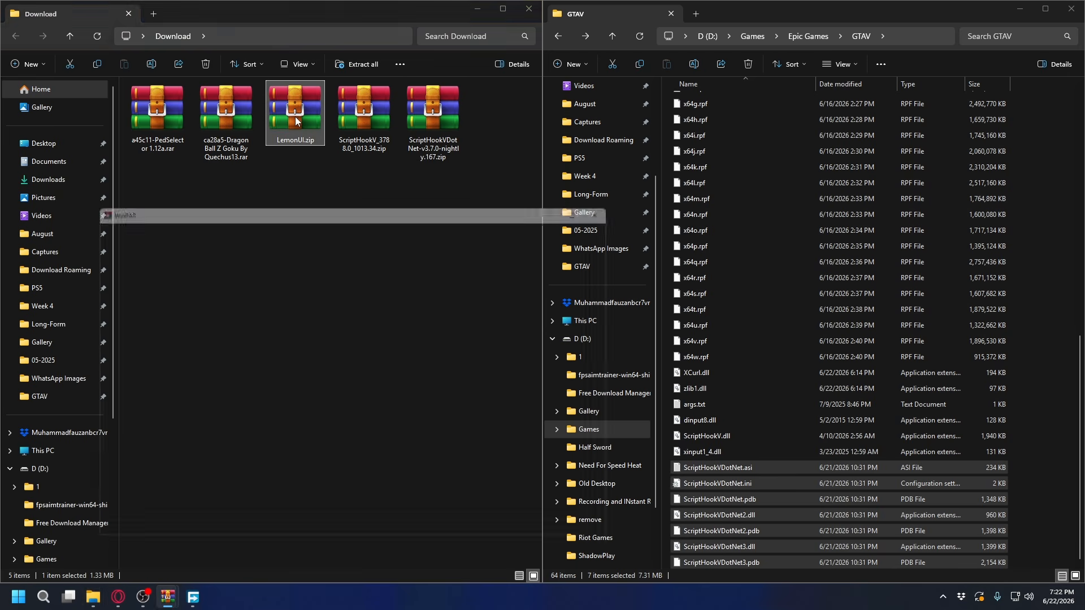
drag(104, 324, 66, 260)
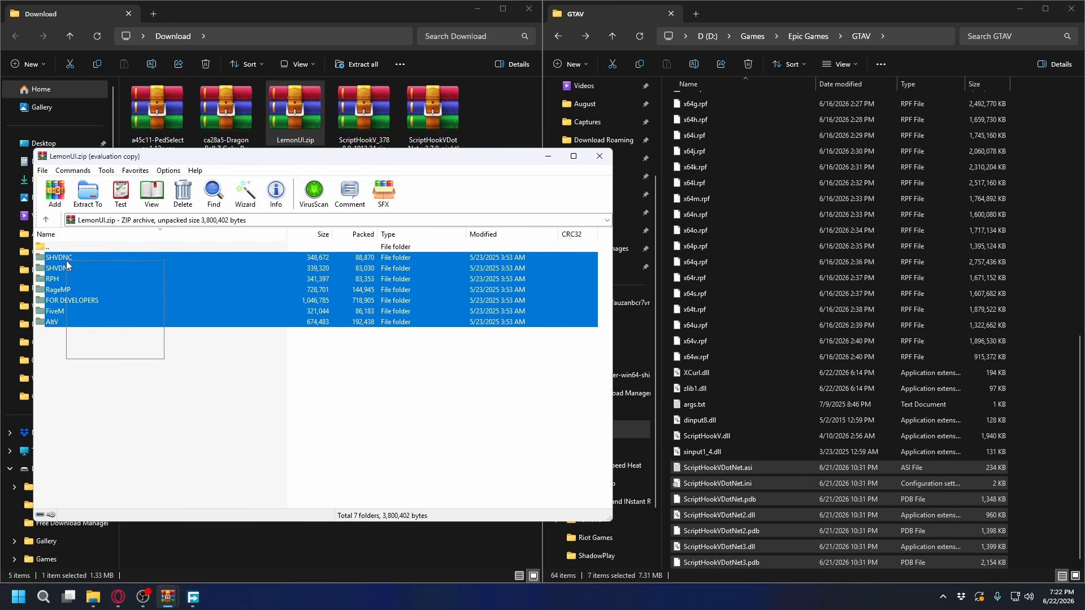
click(122, 364)
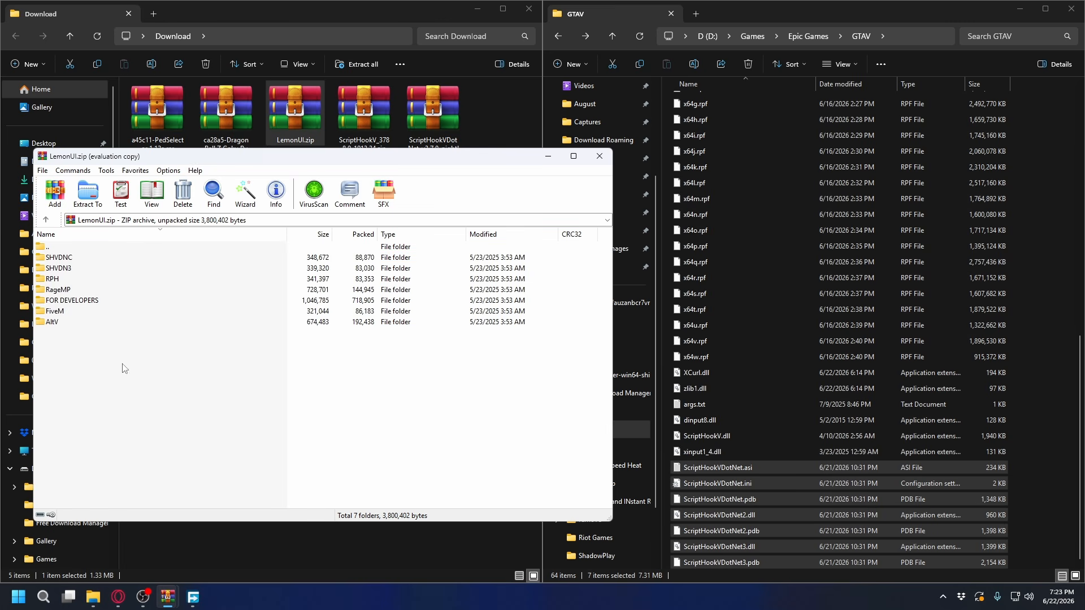
click(83, 270)
double_click(71, 273)
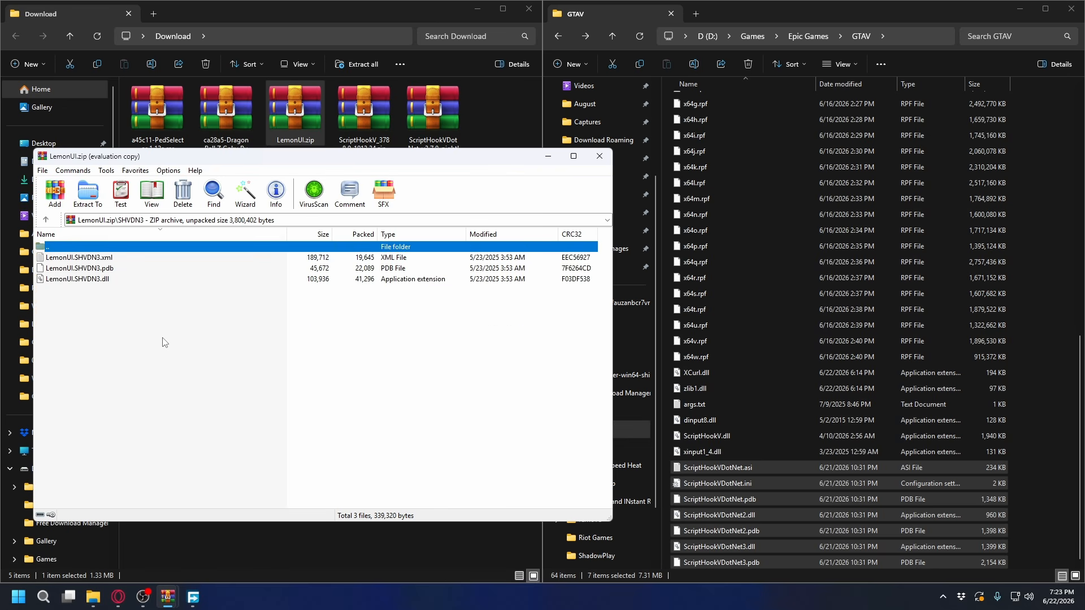
drag(137, 326, 76, 259)
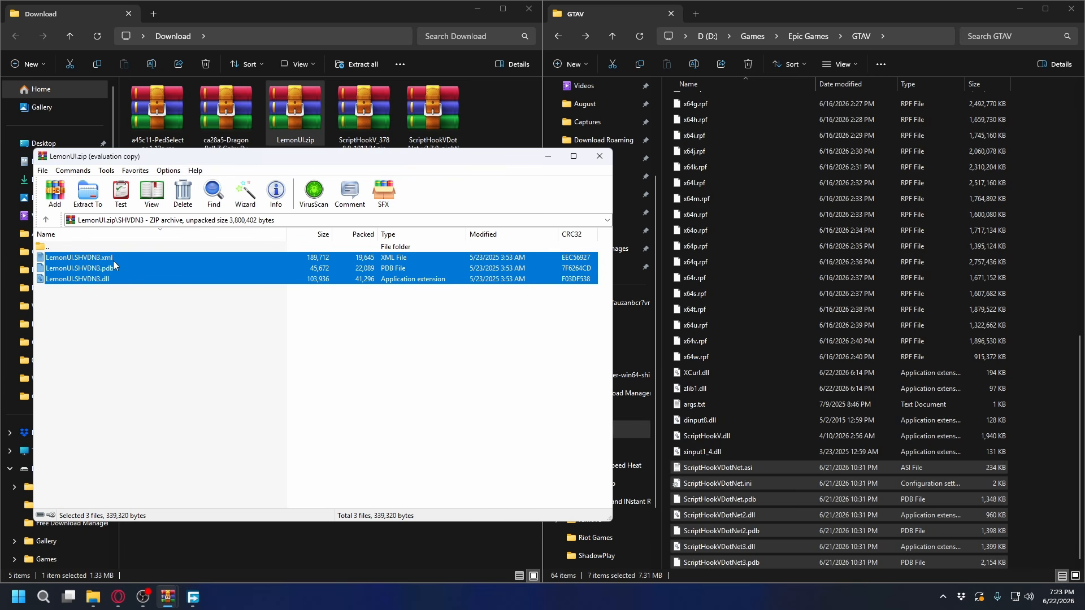
click(96, 297)
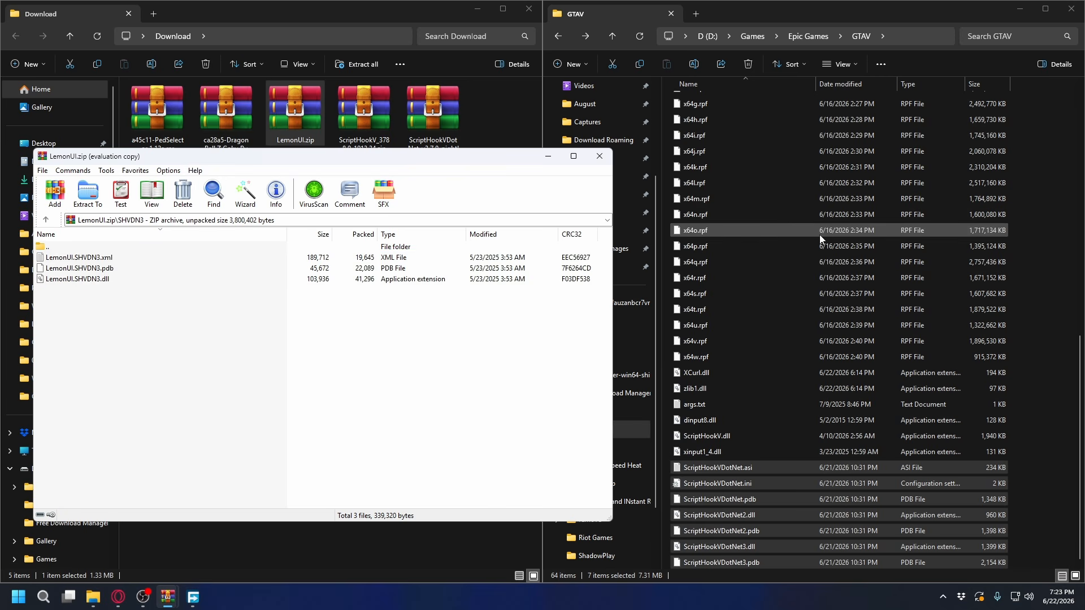
Create a new folder named scripts in the GTAV game folder
click(1041, 239)
scroll(1041, 239, up, 10)
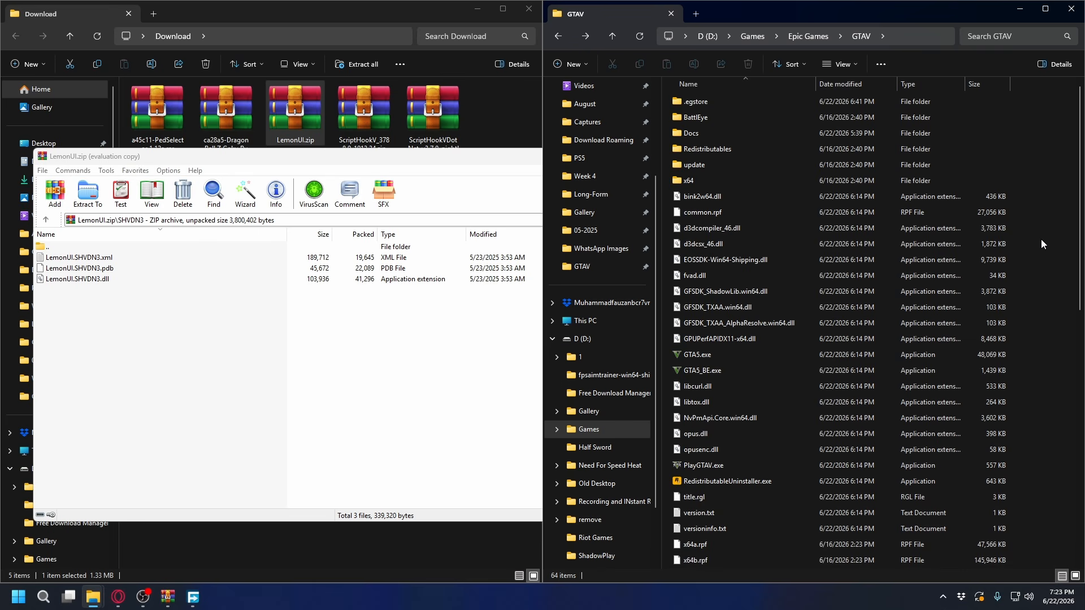
drag(165, 320, 103, 260)
click(242, 342)
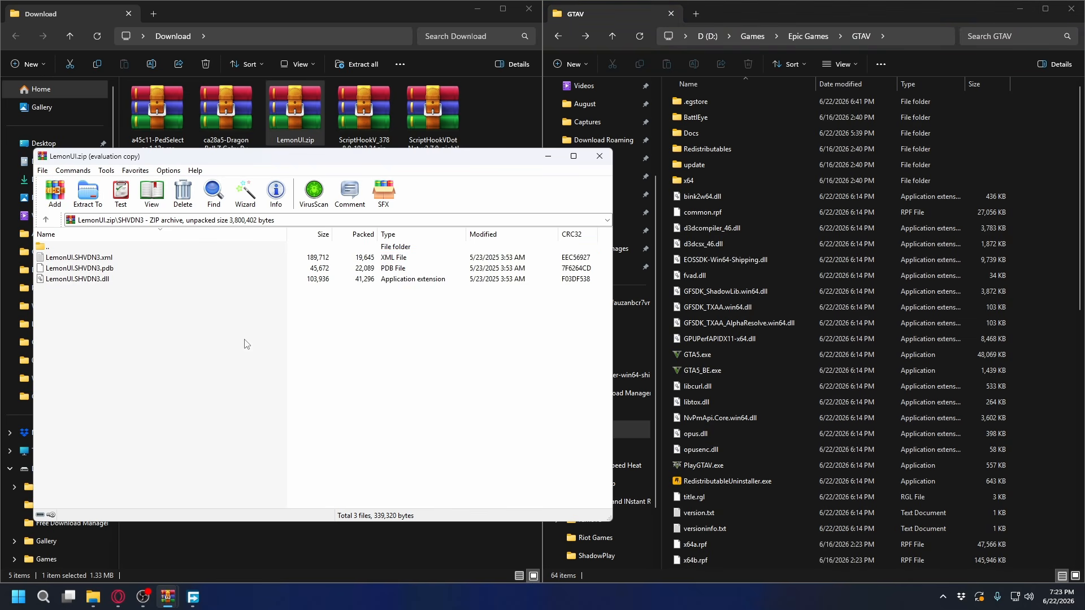
click(1025, 166)
right_click(1031, 164)
mouse_move(891, 253)
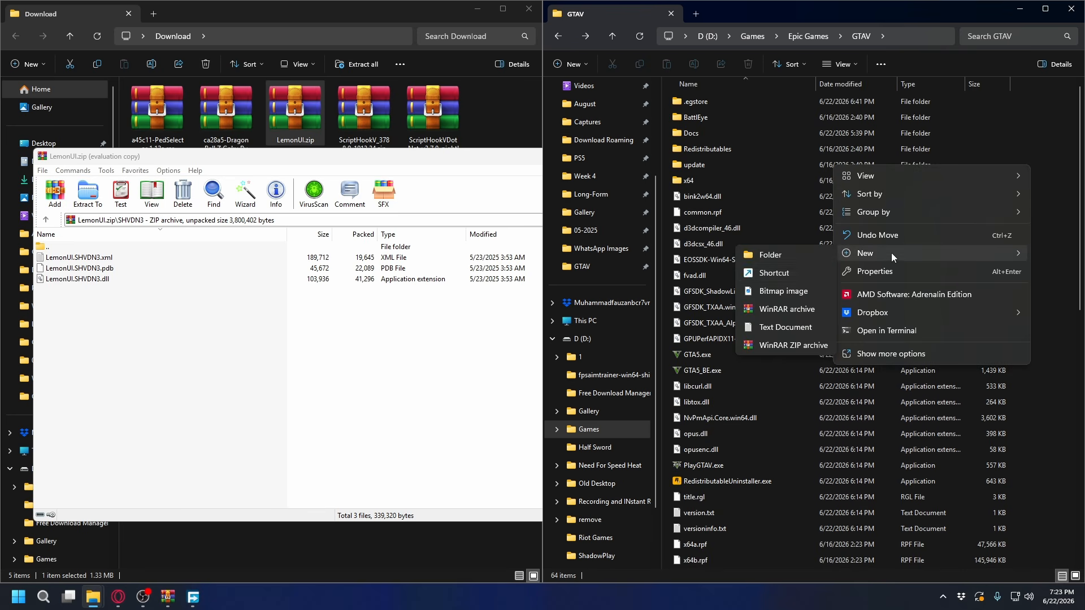
click(765, 256)
text(scripts)
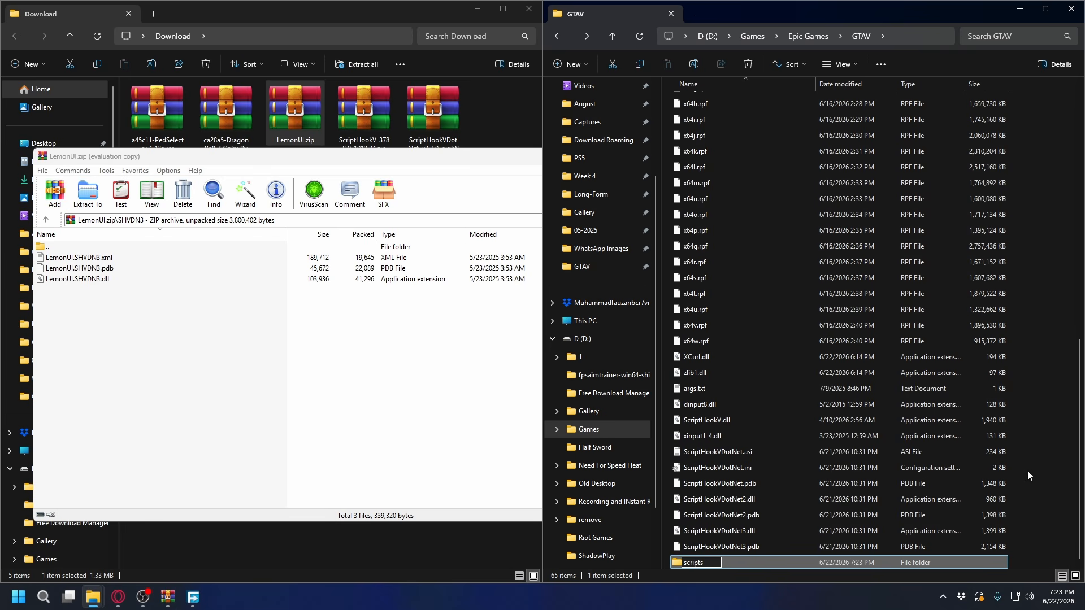
key(Return)
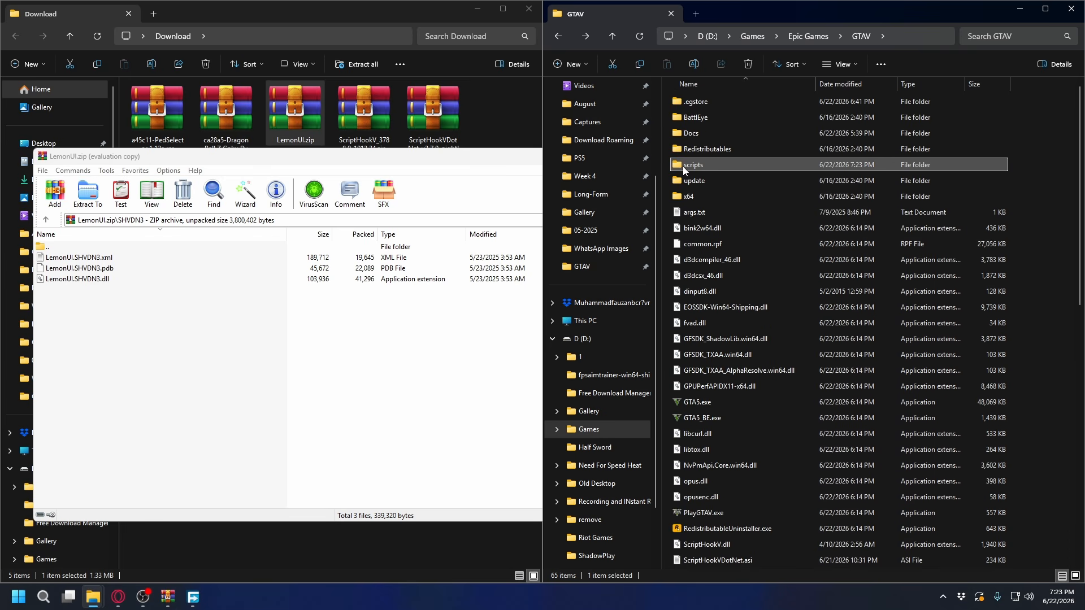
Copy the LemonUI.SHVDN3 .xml, .pdb and .dll files into the scripts folder and close the LemonUI.zip archive
double_click(691, 164)
drag(174, 334, 55, 266)
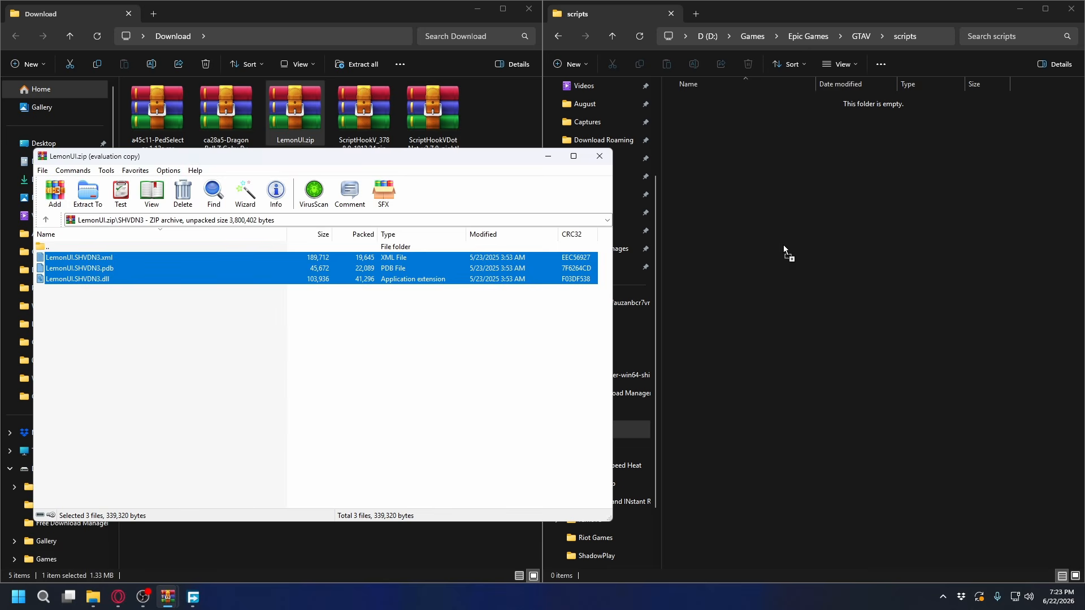
drag(783, 245, 814, 223)
click(884, 207)
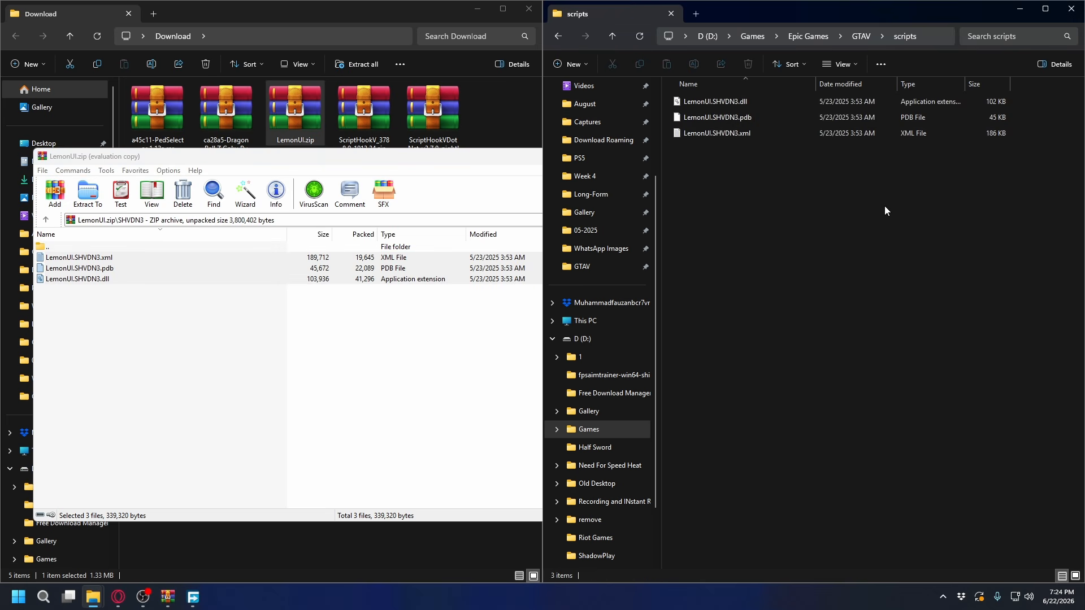
drag(925, 264, 659, 88)
click(821, 222)
click(349, 405)
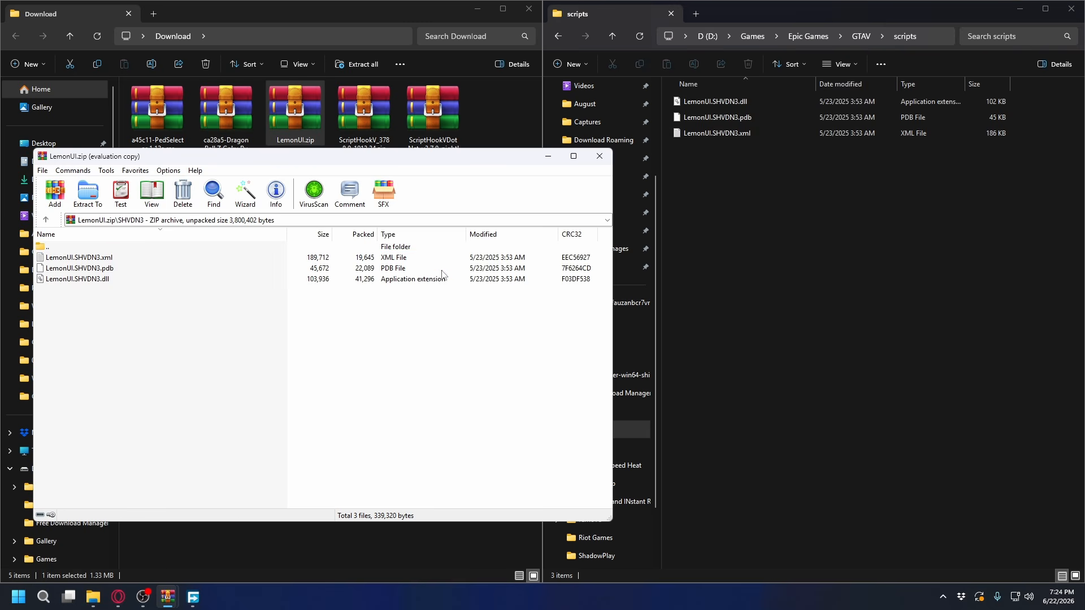
click(599, 159)
Delete the LemonUI, ScriptHookV and ScriptHookVDotNet archives from the Download folder
drag(430, 185, 302, 123)
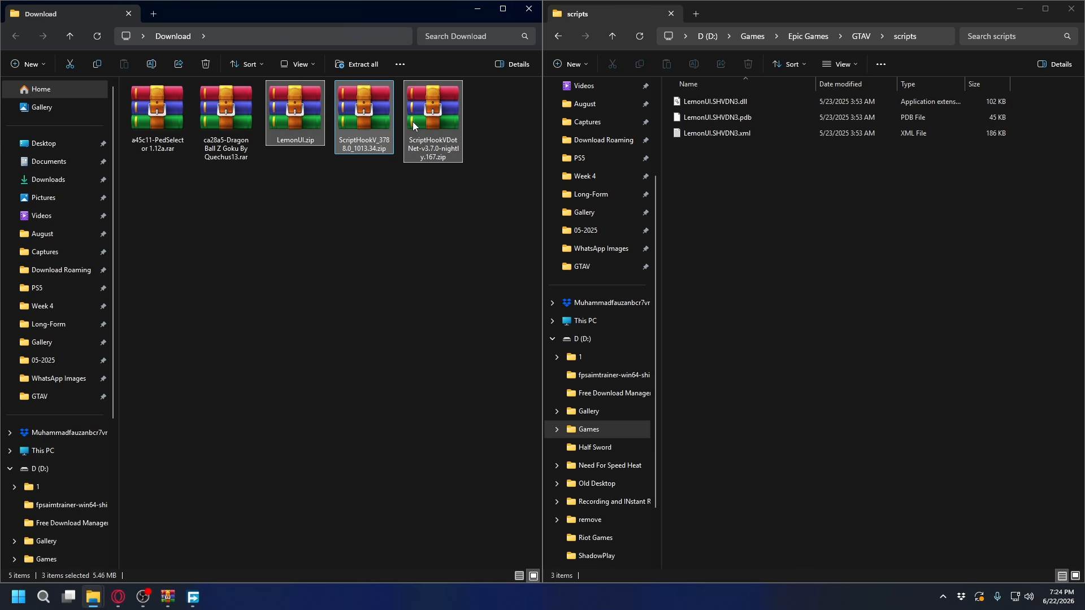
right_click(294, 113)
click(458, 129)
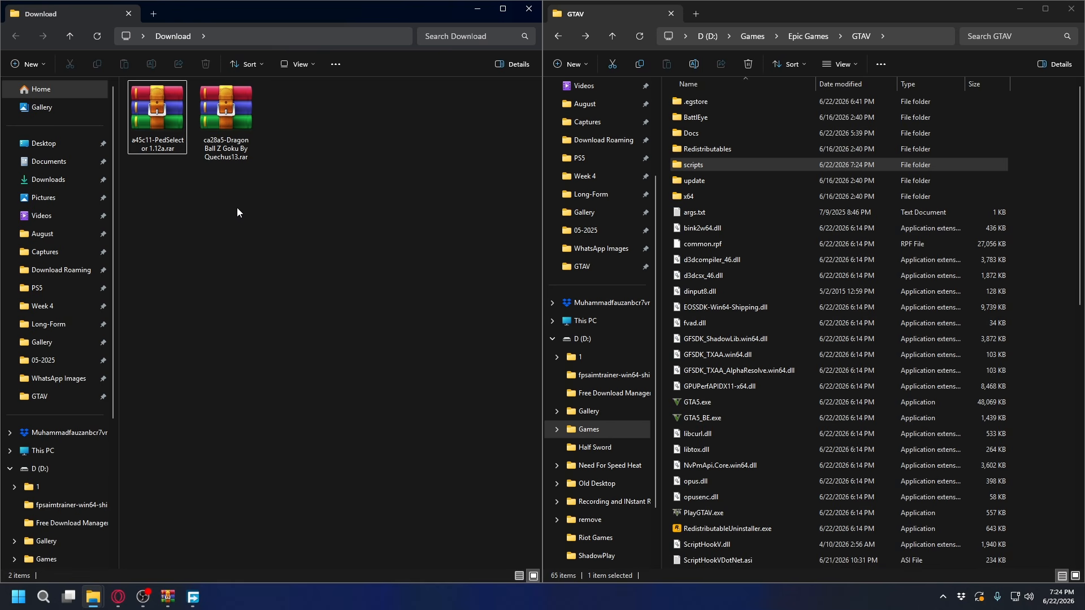
Open the PedSelector 1.11a folder inside a45c11-PedSelector 1.12a.rar and look over its scripts, mods and Grand Theft Auto V folders
click(172, 130)
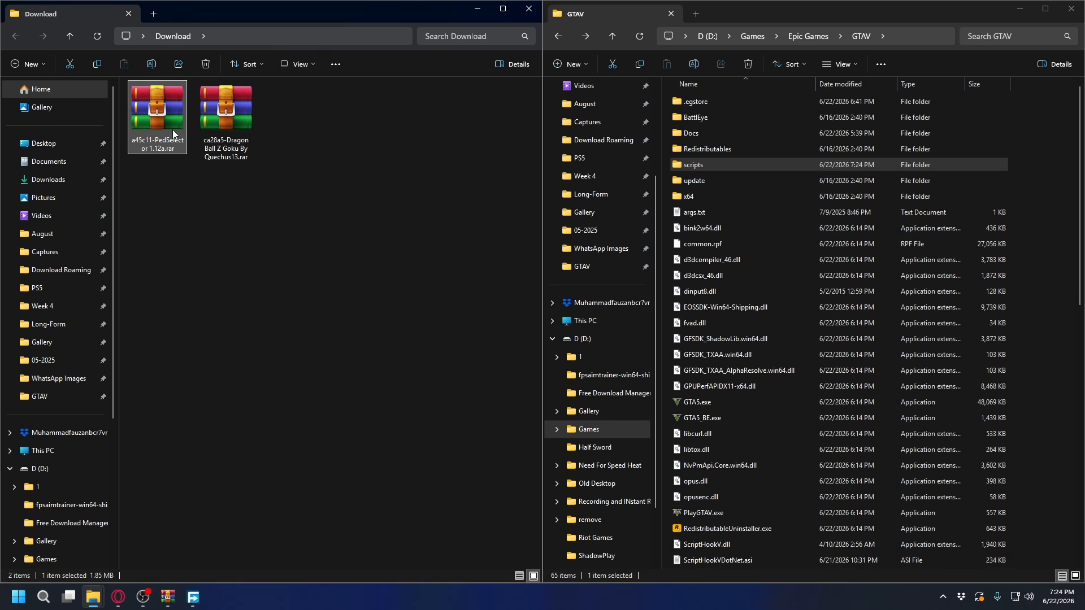
click(218, 232)
double_click(130, 120)
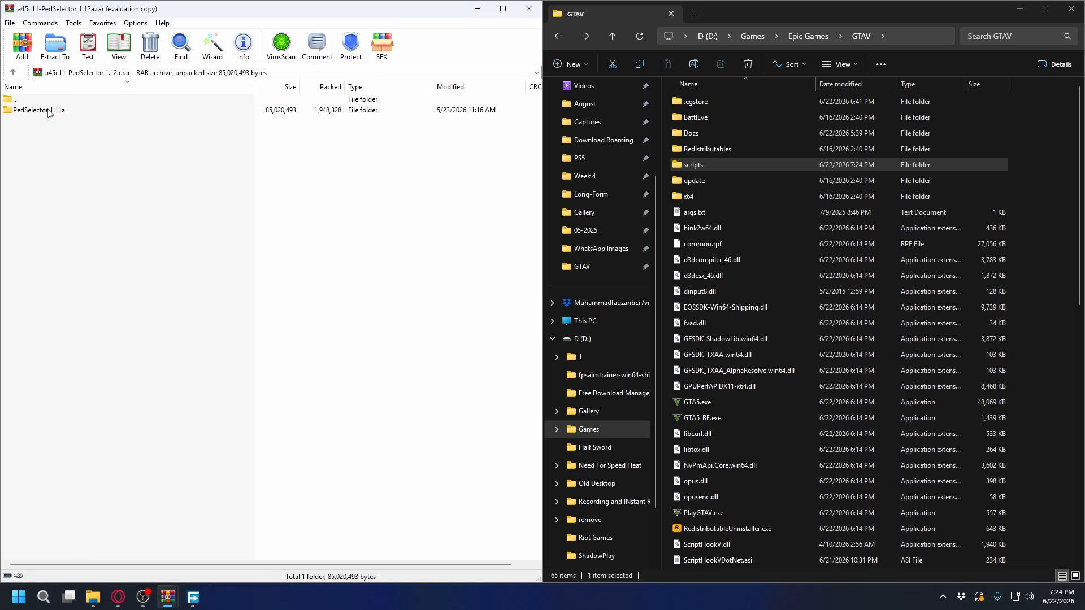
double_click(50, 111)
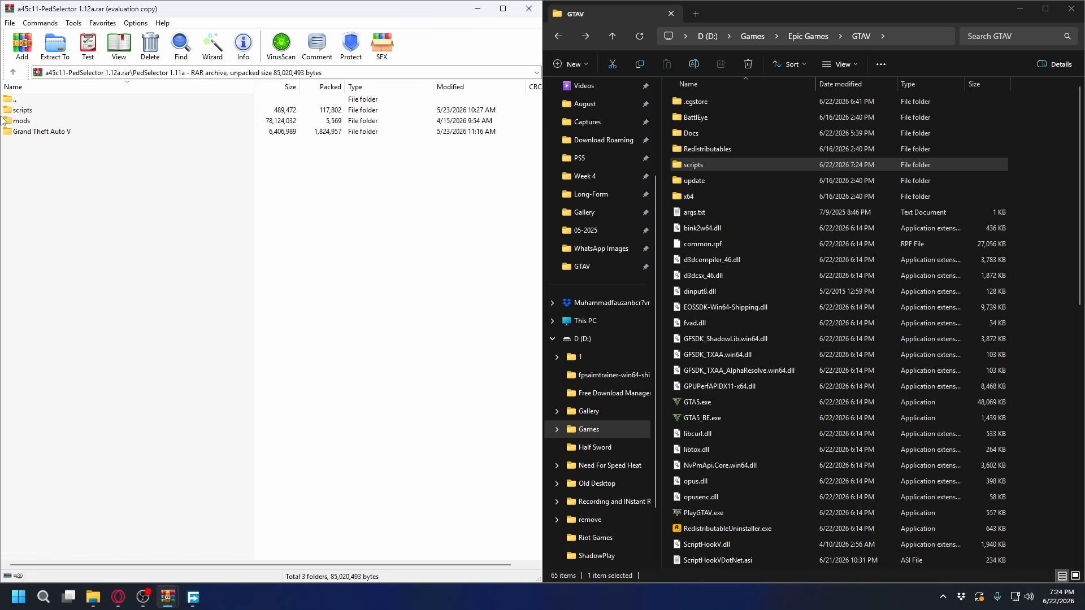
click(32, 112)
click(38, 121)
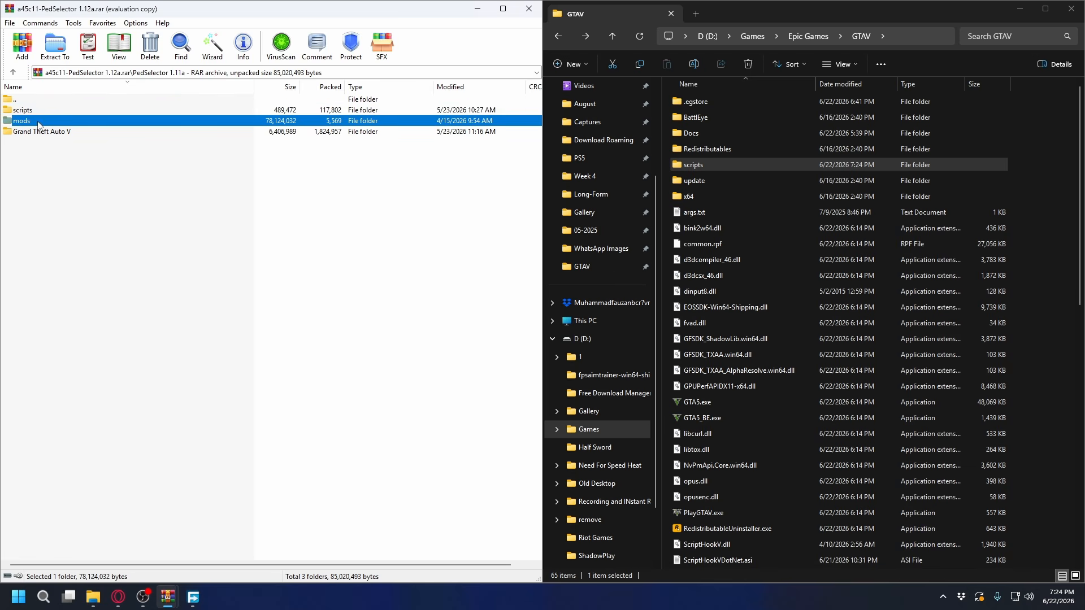
click(46, 133)
click(100, 182)
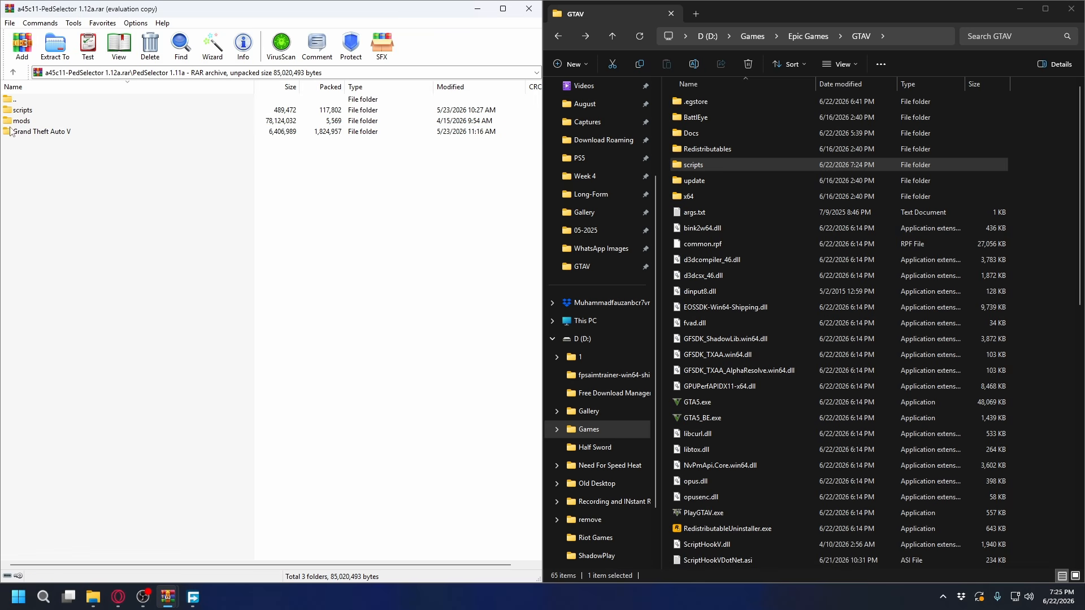
Copy PedSelector.pdb and PedSelector.dll from the archive's scripts folder into the GTAV scripts folder and go back to the parent folders
double_click(37, 113)
drag(64, 136, 42, 113)
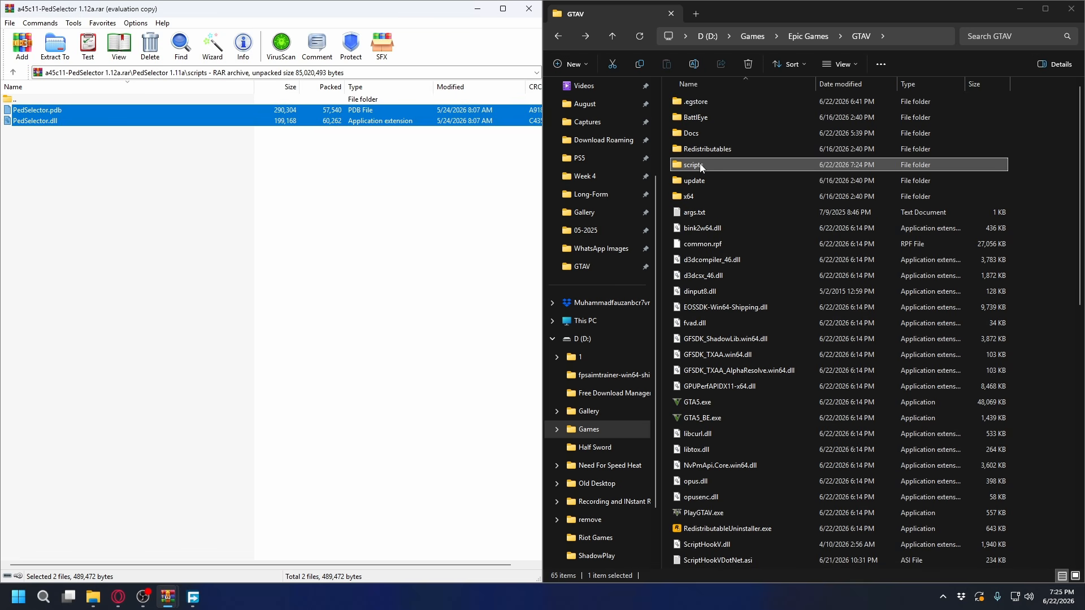
double_click(701, 165)
drag(36, 117, 732, 242)
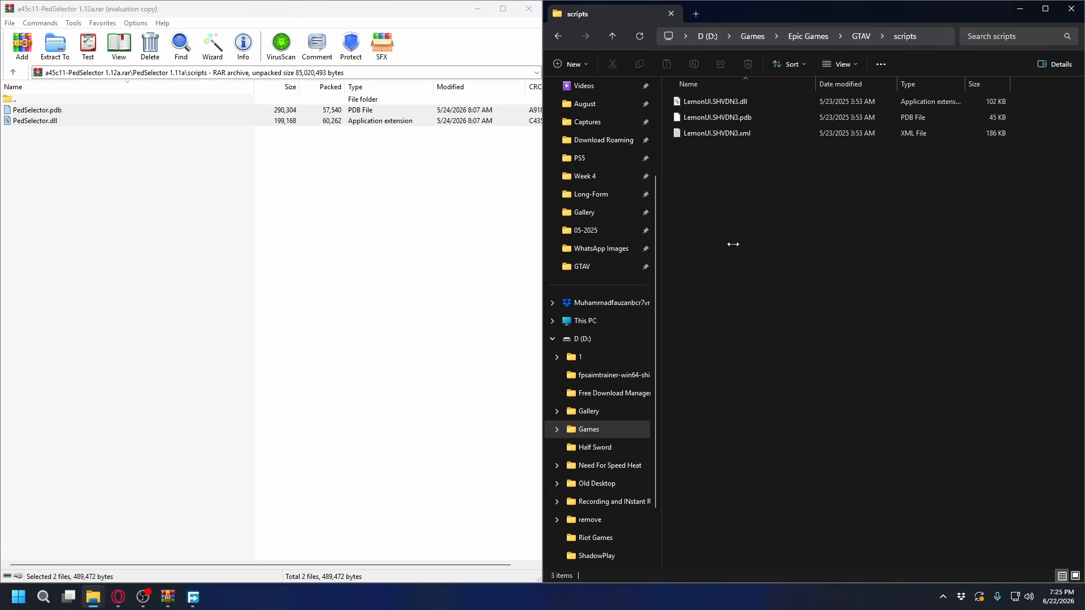
click(114, 210)
key(BackSpace)
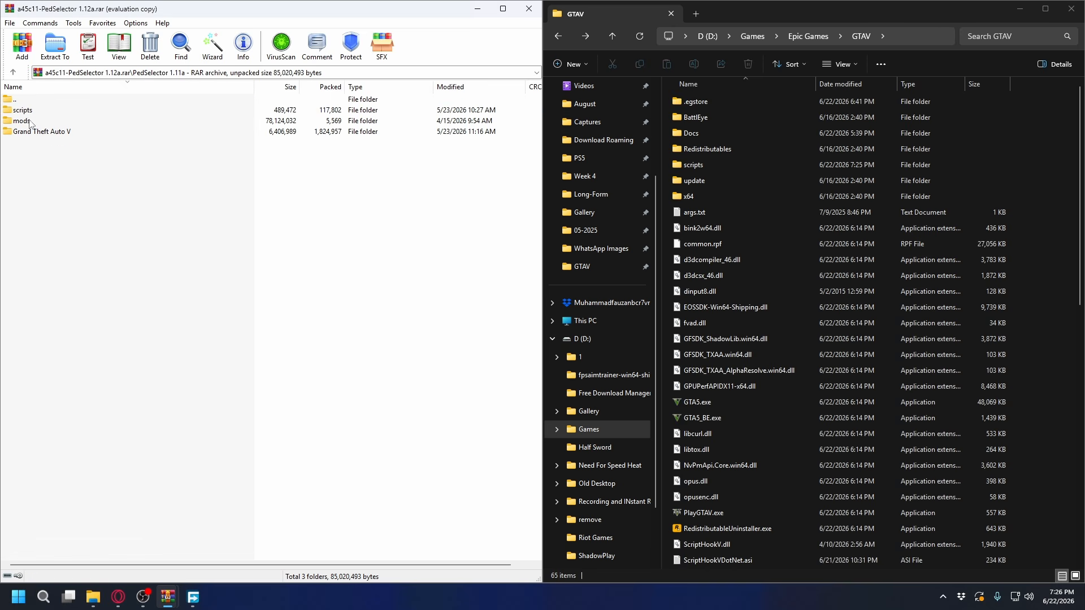
click(33, 123)
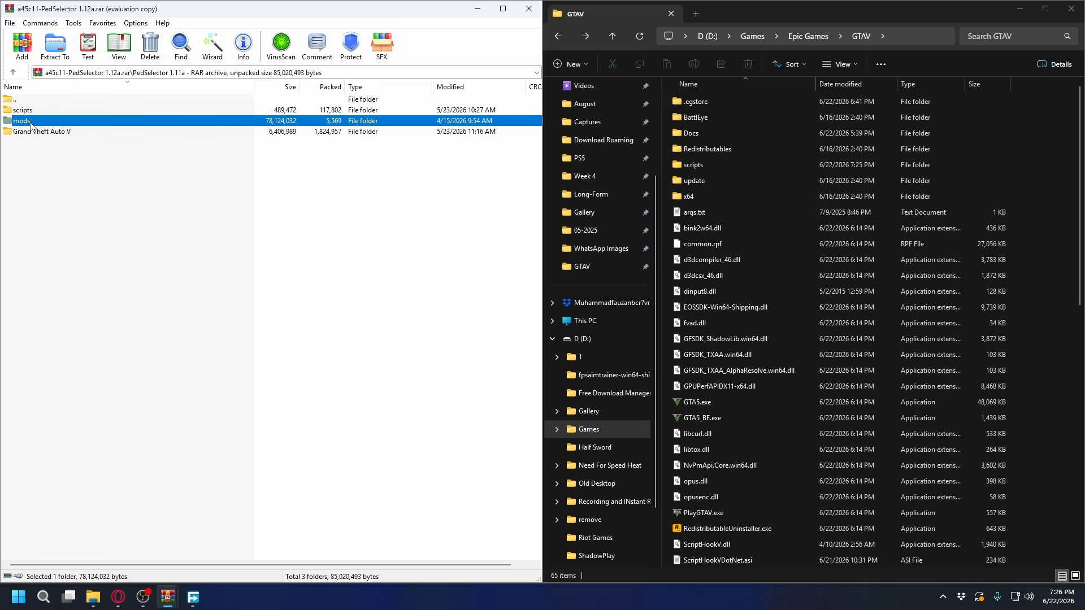
click(185, 245)
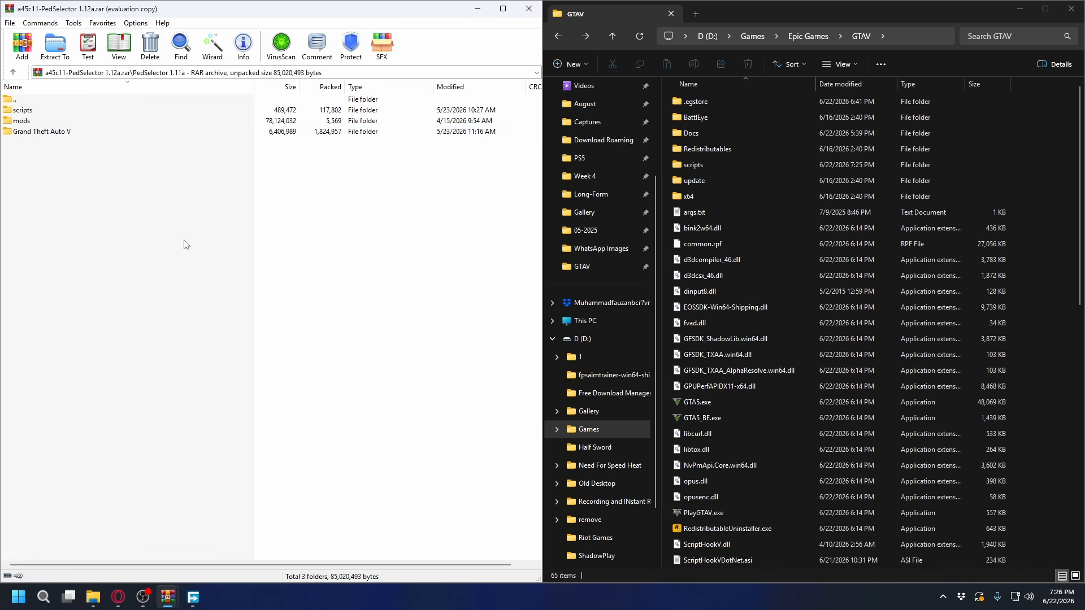
click(32, 124)
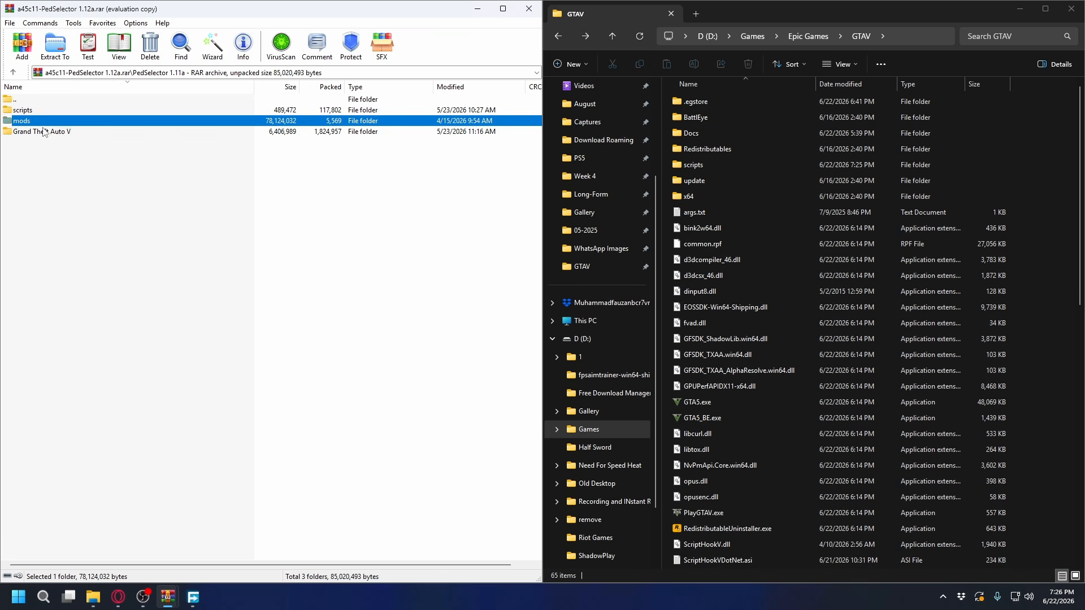
click(109, 186)
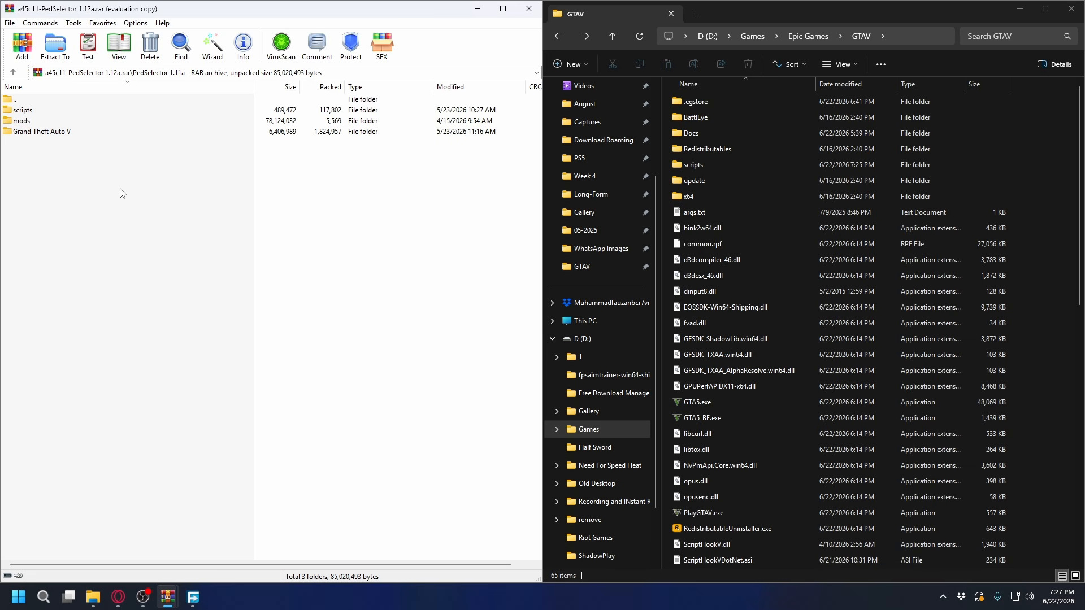
Launch OpenIV for the Windows version of Grand Theft Auto V and turn on edit mode
click(19, 597)
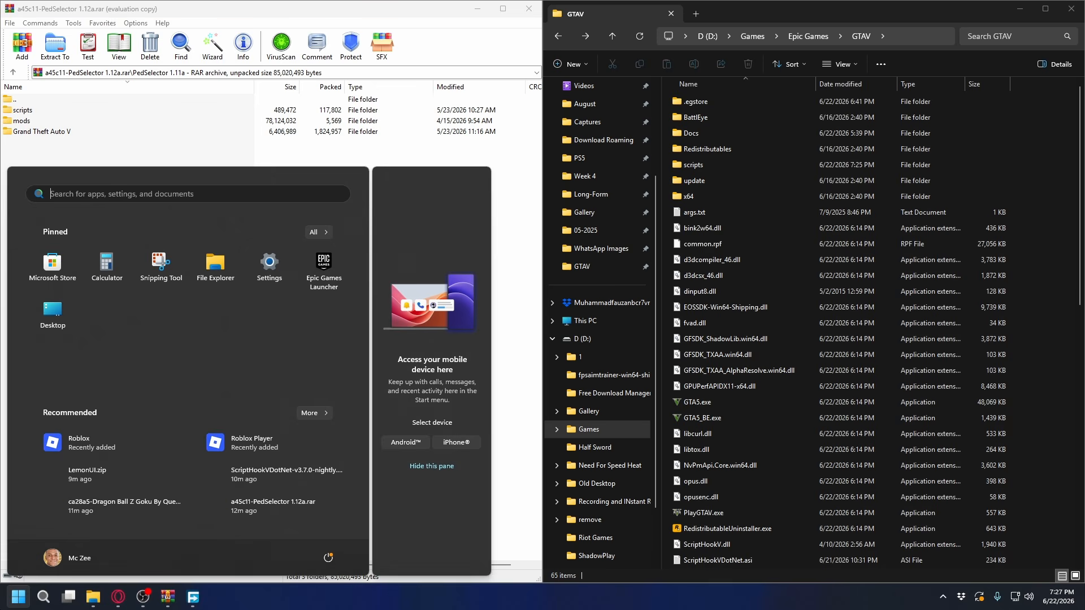
text(openiv)
key(Return)
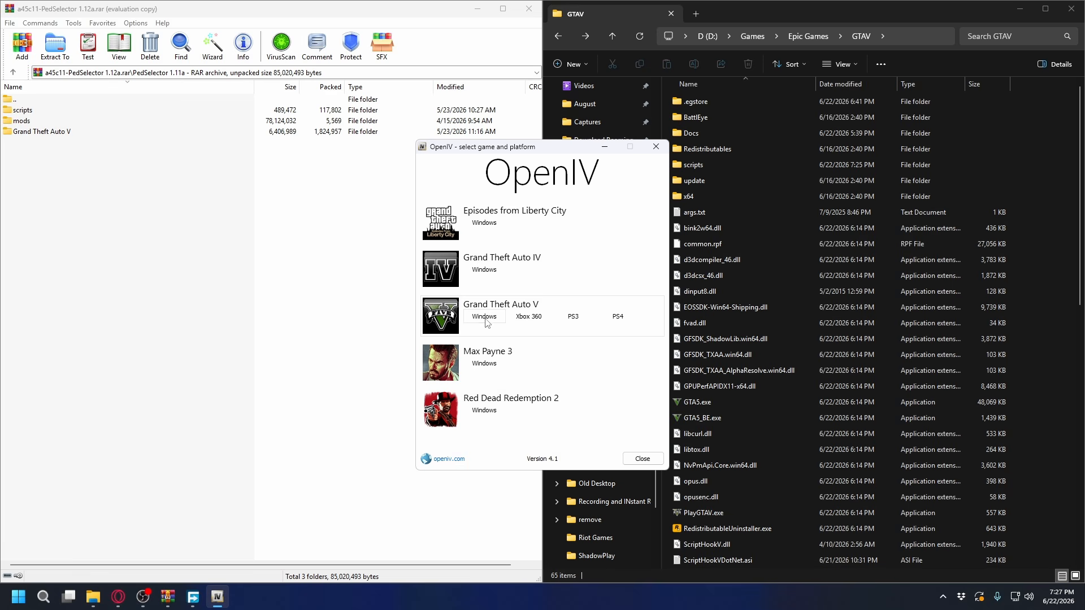
click(489, 321)
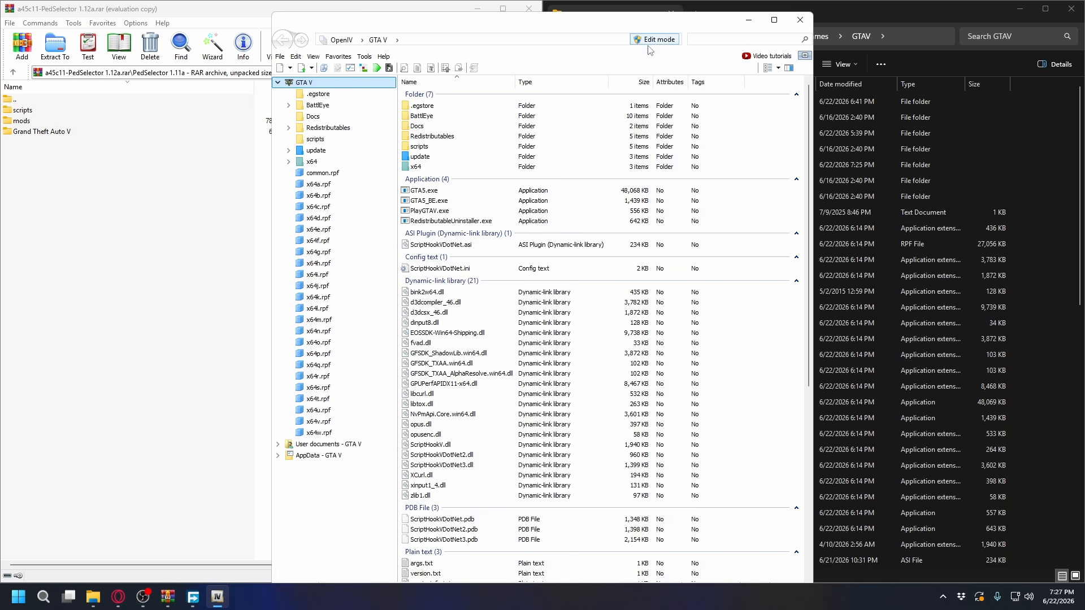
click(656, 39)
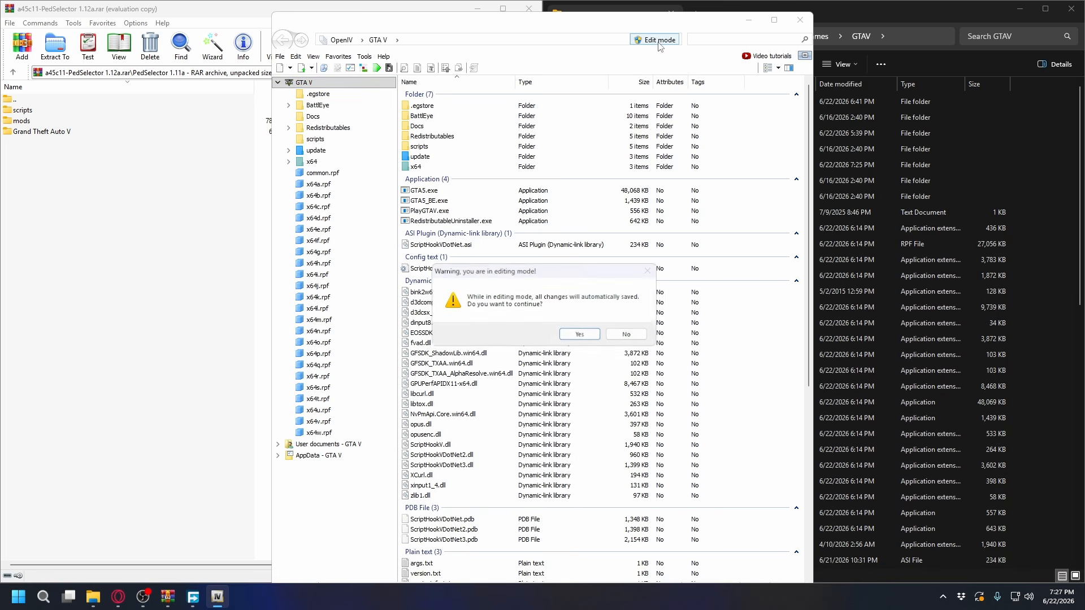
click(580, 333)
Install the OpenIV.ASI and openCamera plugins in ASI Manager and create the mods folder
click(465, 132)
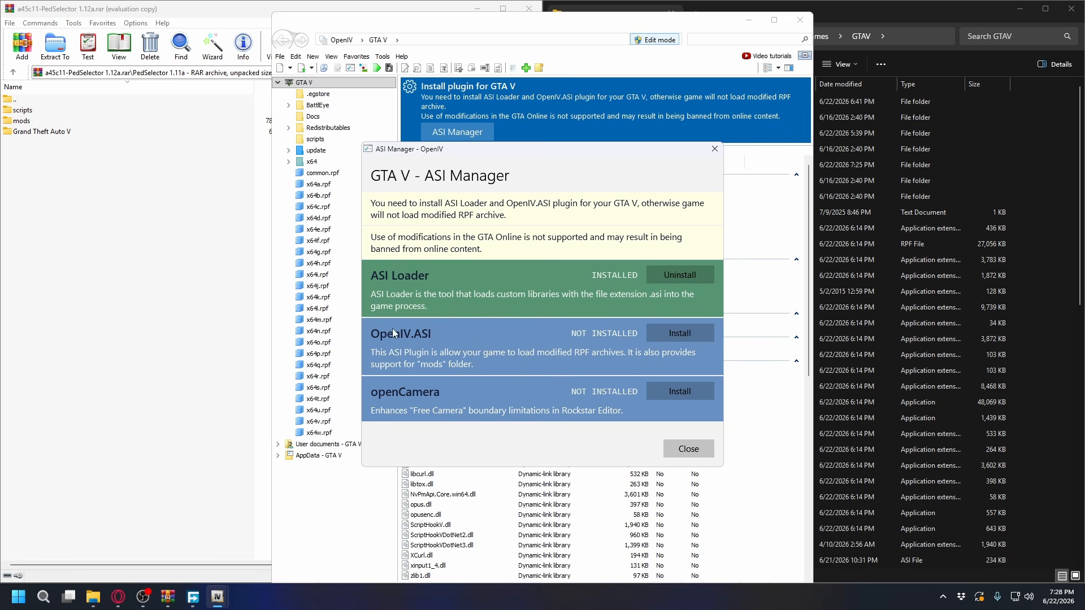
click(684, 338)
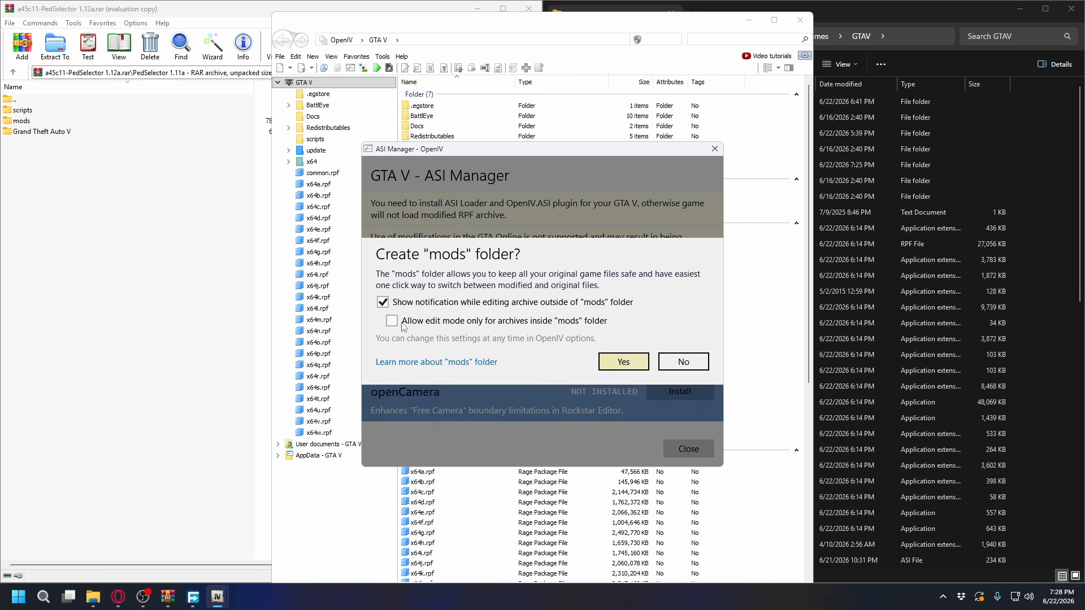
click(630, 357)
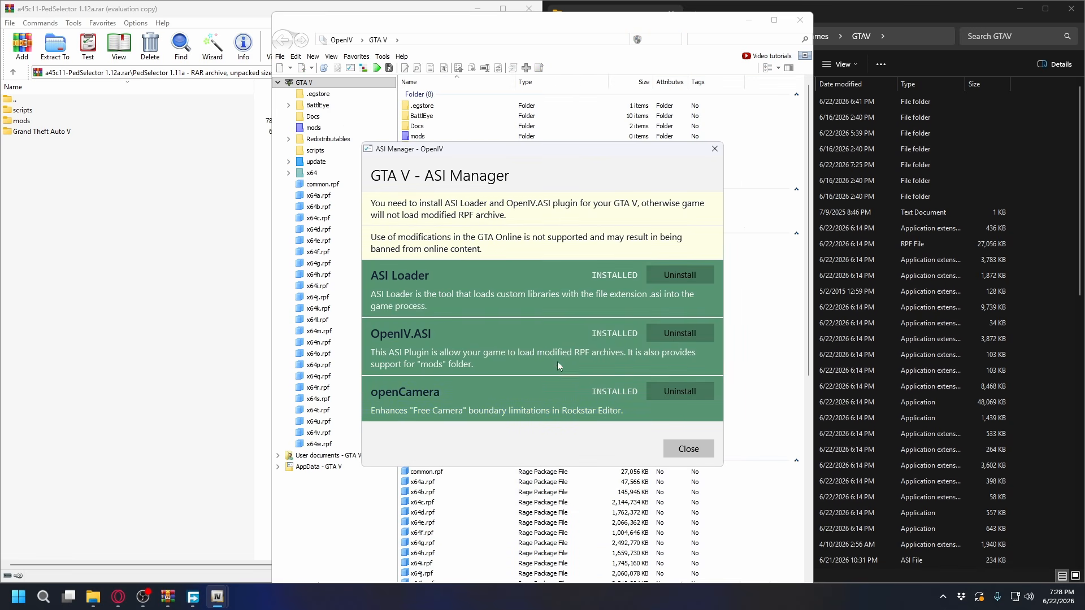
click(672, 449)
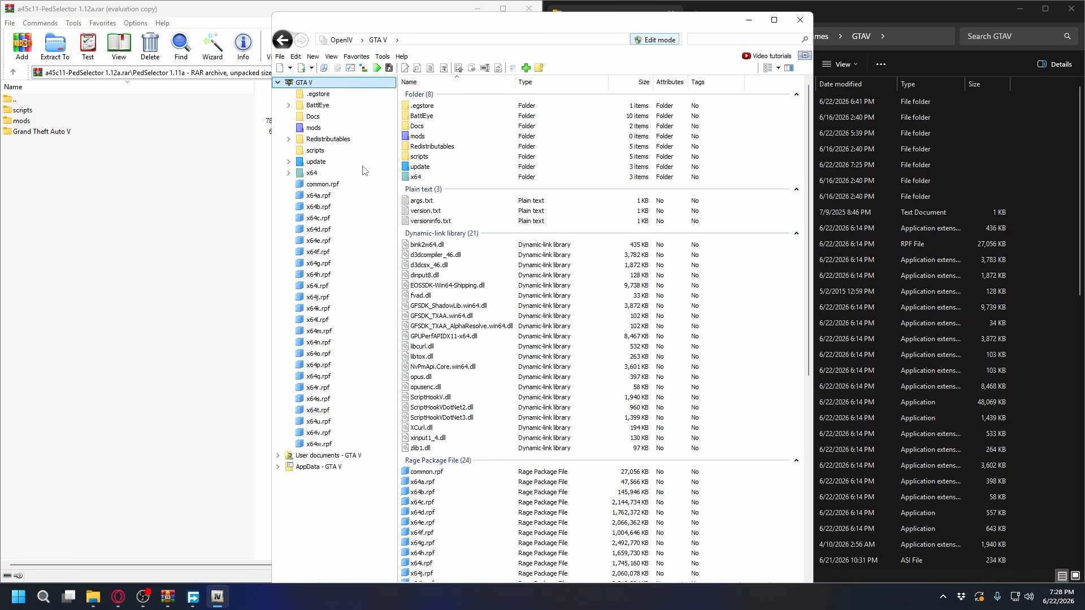
Open update.rpf in the game's update folder and copy it to the mods folder
click(431, 140)
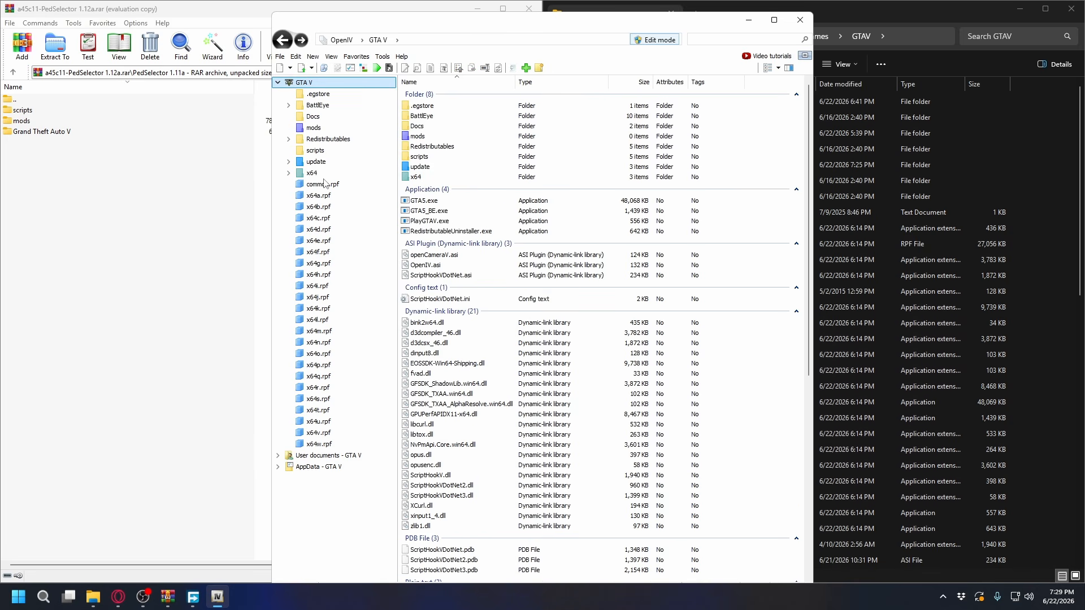
click(316, 164)
double_click(427, 130)
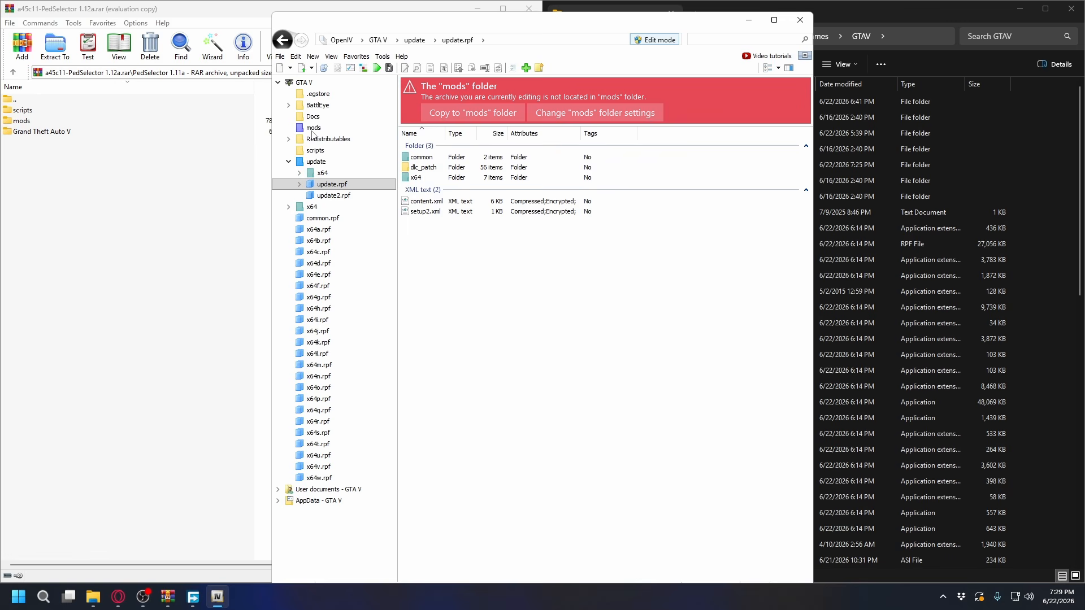
click(477, 116)
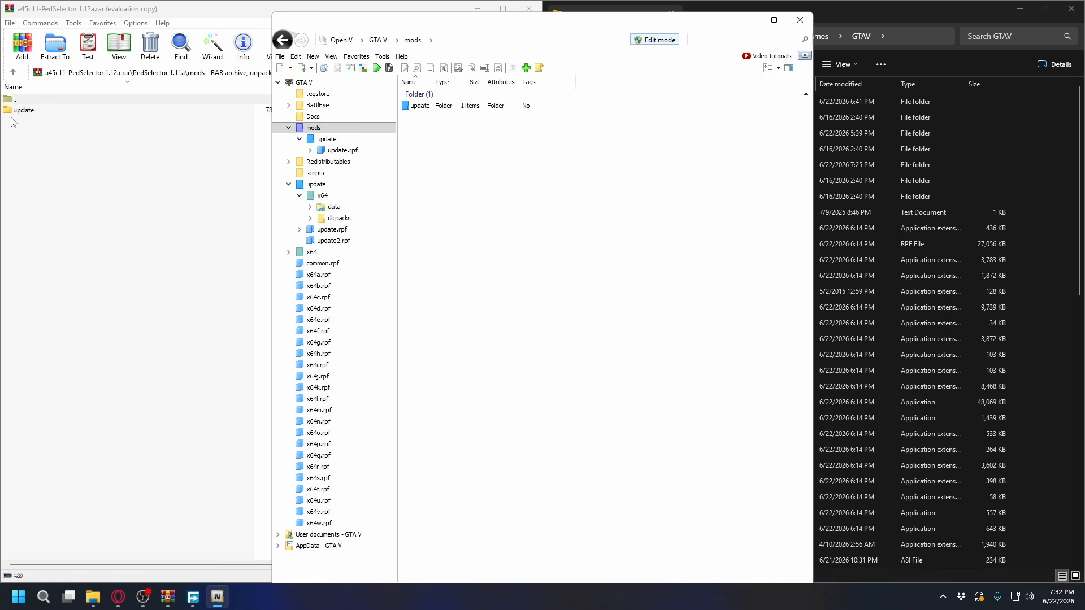
Copy the update folder from the archive's mods folder into OpenIV's mods folder and check for pedselector in mods\update\x64\dlcpacks
drag(25, 112, 496, 175)
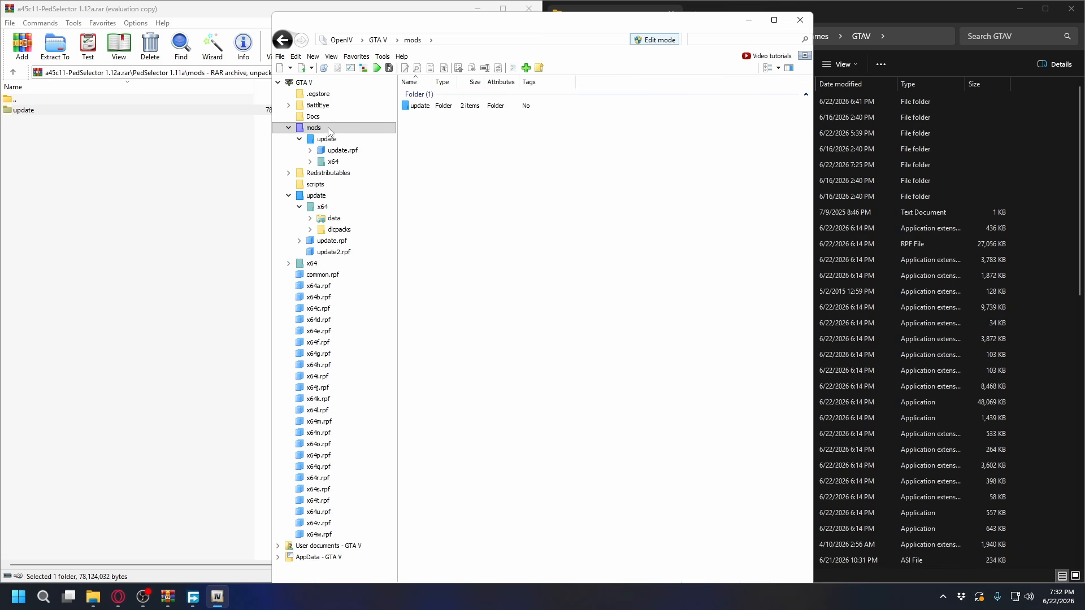
click(334, 162)
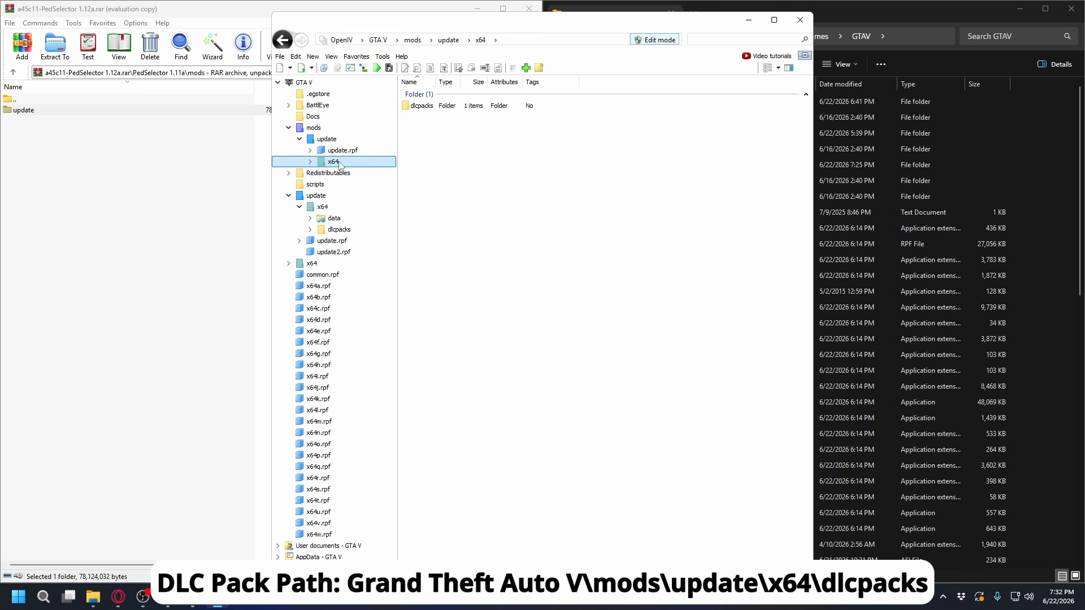
double_click(436, 109)
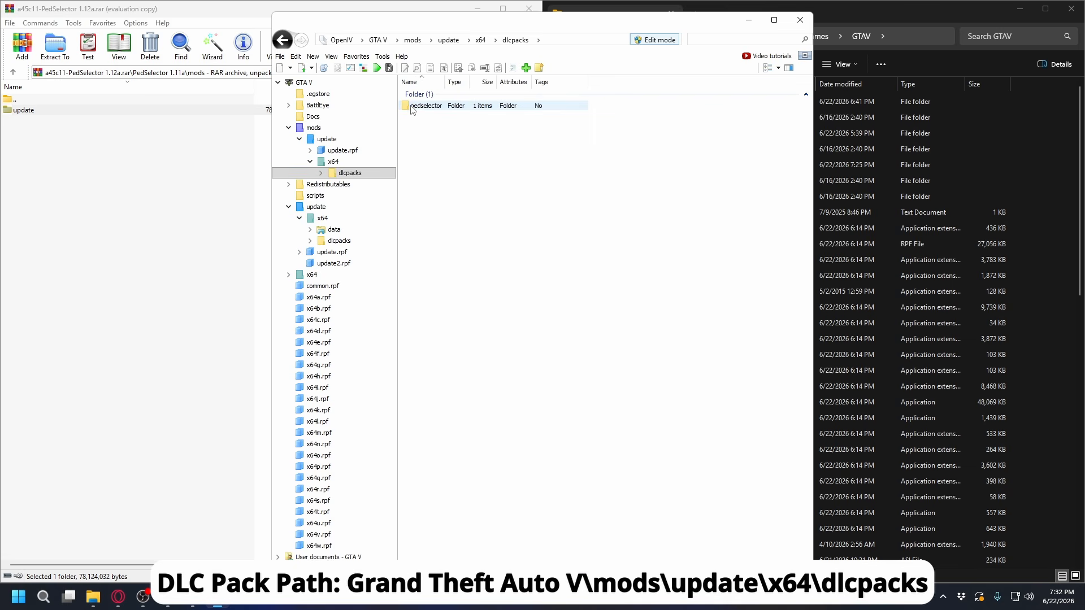
click(413, 109)
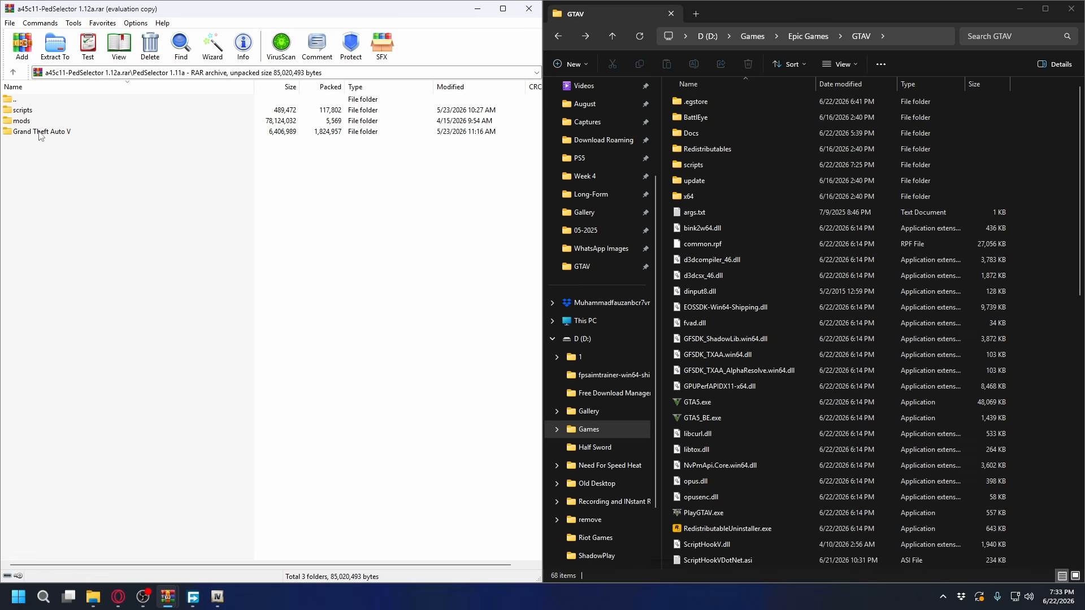
Copy the ScriptHookVDotNet3 .pdb and .dll files, AddonPedsVars.xml and AddonPeds.exe from the archive's Grand Theft Auto V folder into the GTAV folder
click(43, 136)
double_click(43, 136)
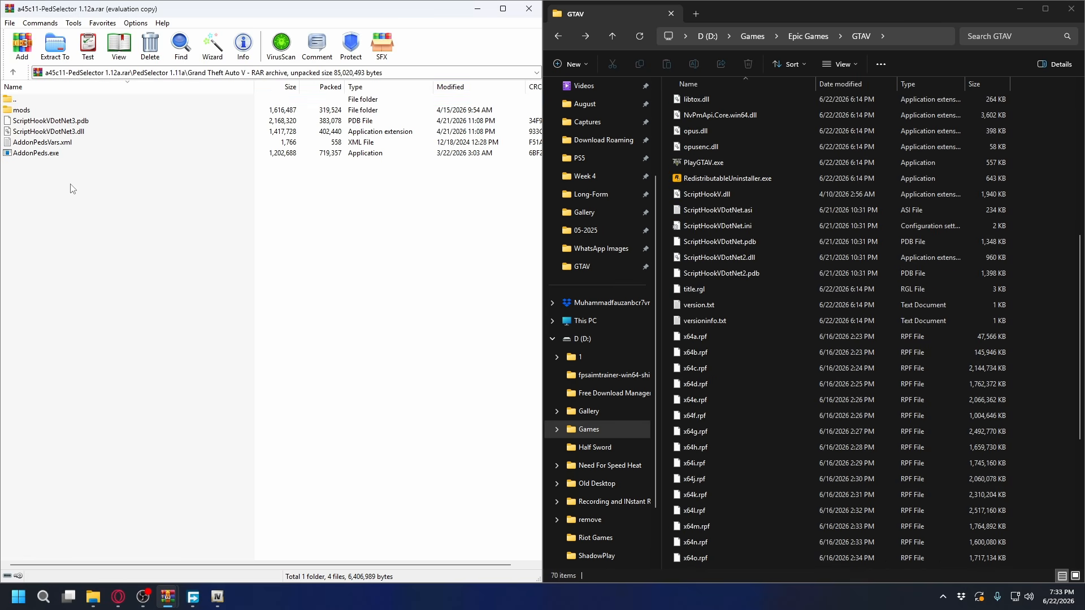
click(39, 155)
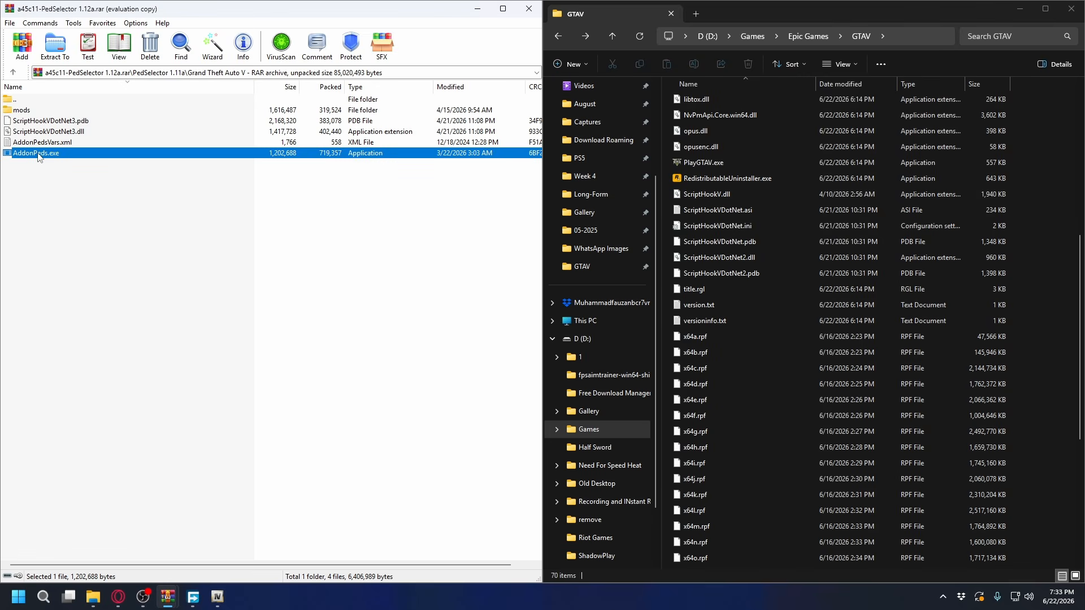
ctrl+click(64, 145)
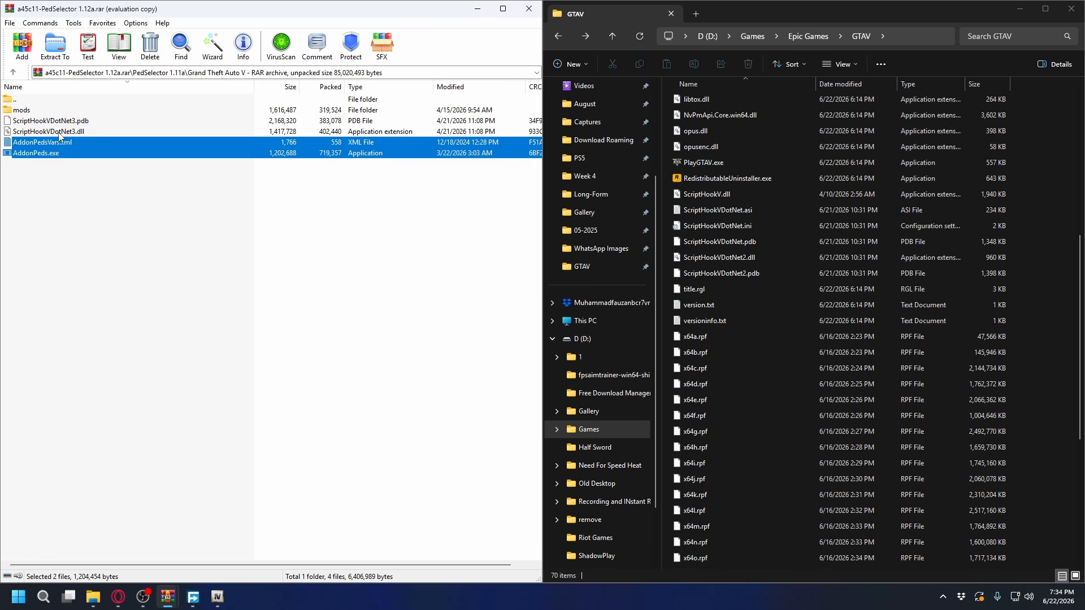
drag(122, 202, 84, 132)
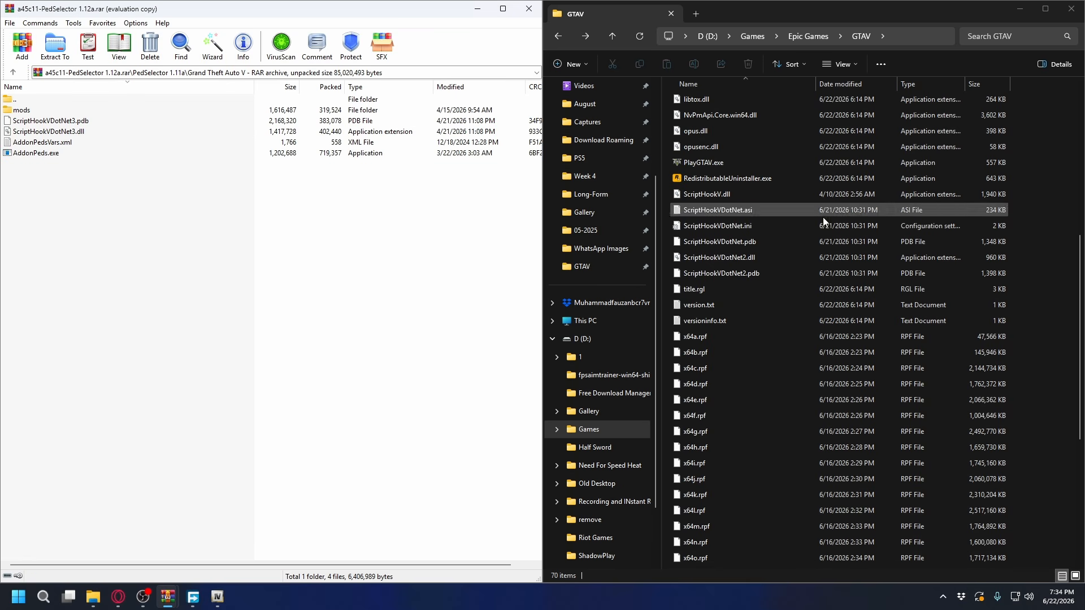
Check the GTAV folder for the ScriptHookVDotNet3 and AddonPeds files
scroll(795, 256, down, 1)
scroll(770, 252, up, 3)
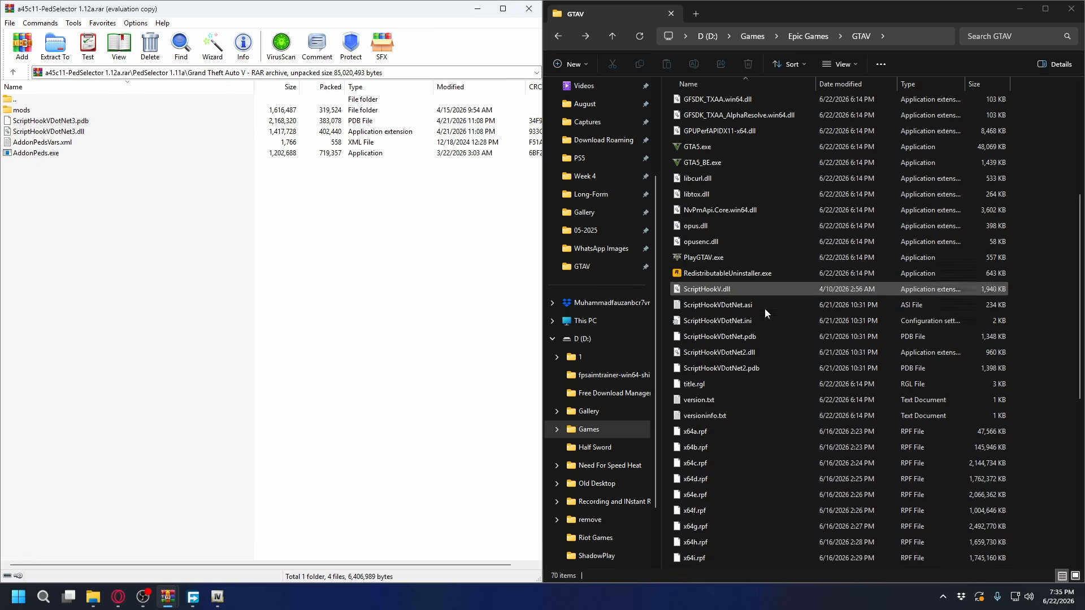
click(721, 367)
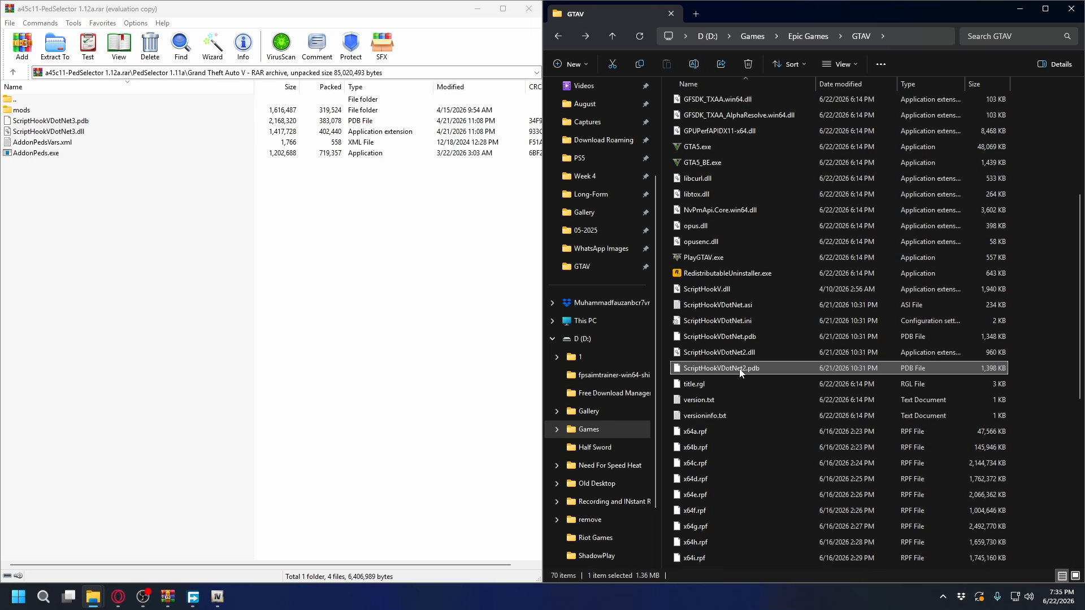
scroll(739, 481, down, 8)
click(733, 563)
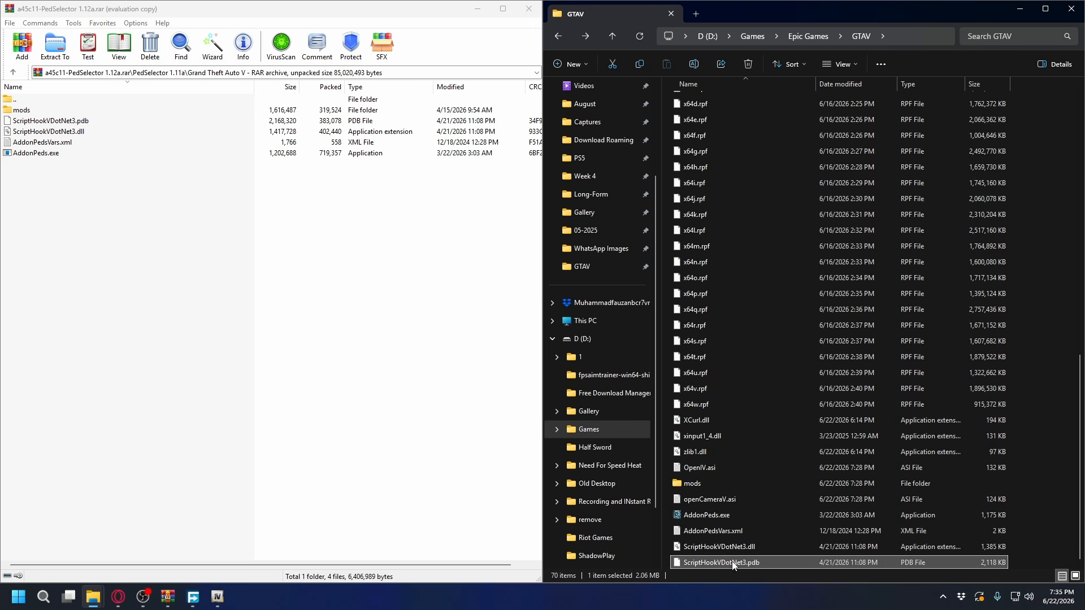
Copy AddonPedsVars.xml and AddonPeds.exe from the archive into the GTAV folder, replacing the existing files
click(81, 208)
drag(65, 177, 51, 145)
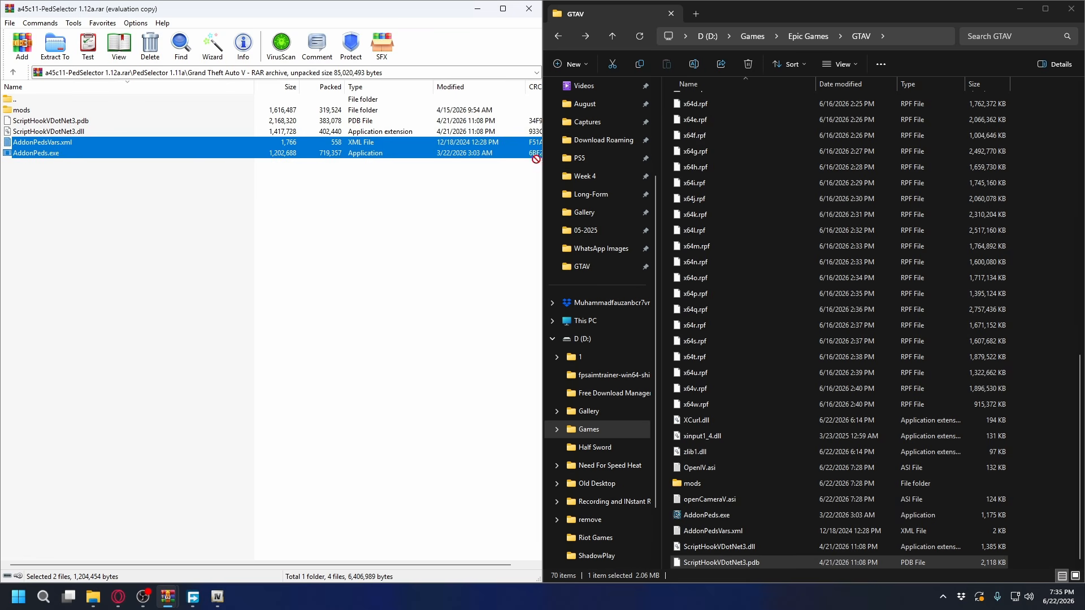
drag(1049, 222, 1049, 223)
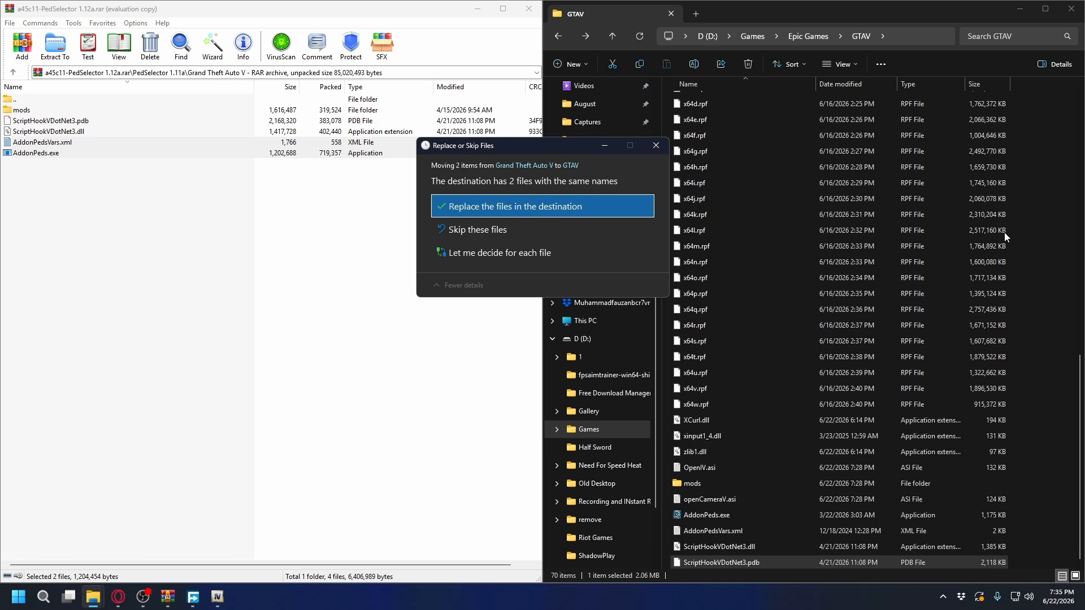
click(486, 213)
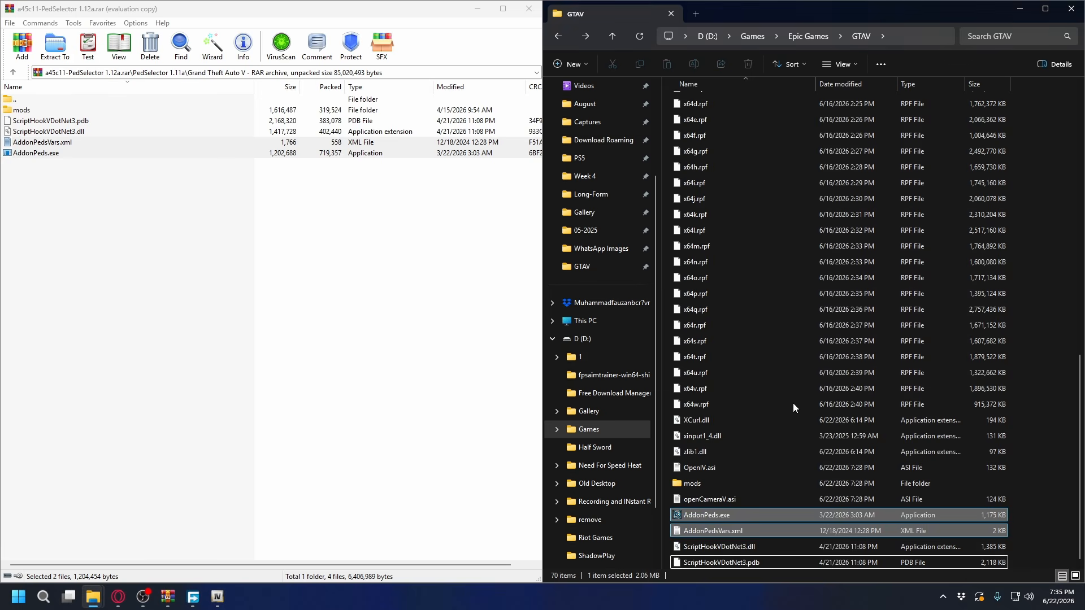
Switch to OpenIV and open dlclist.xml from mods\update\update.rpf\common\data for editing
click(218, 597)
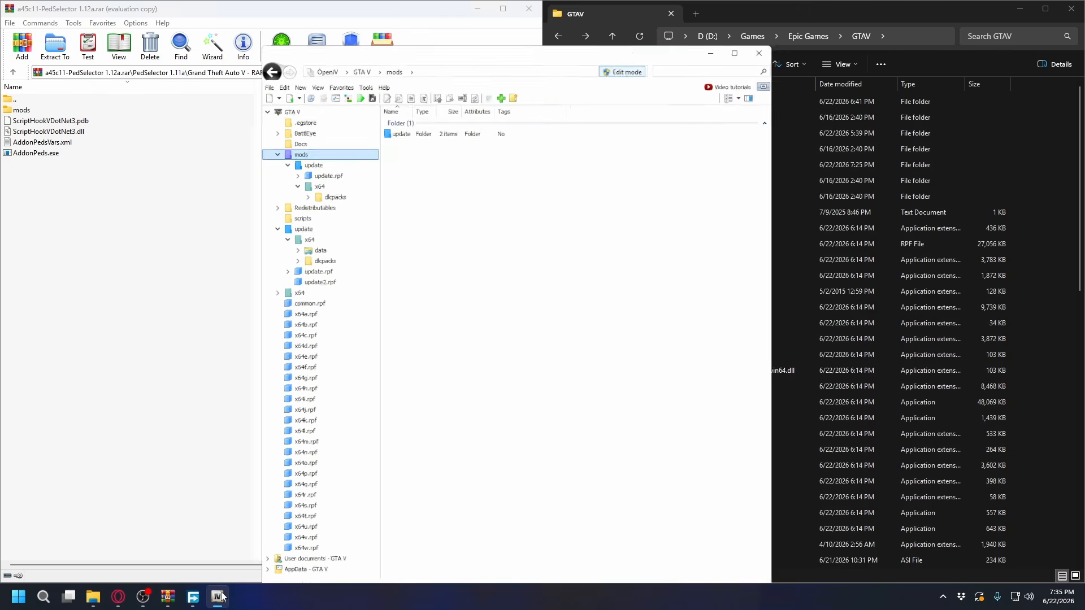
click(482, 209)
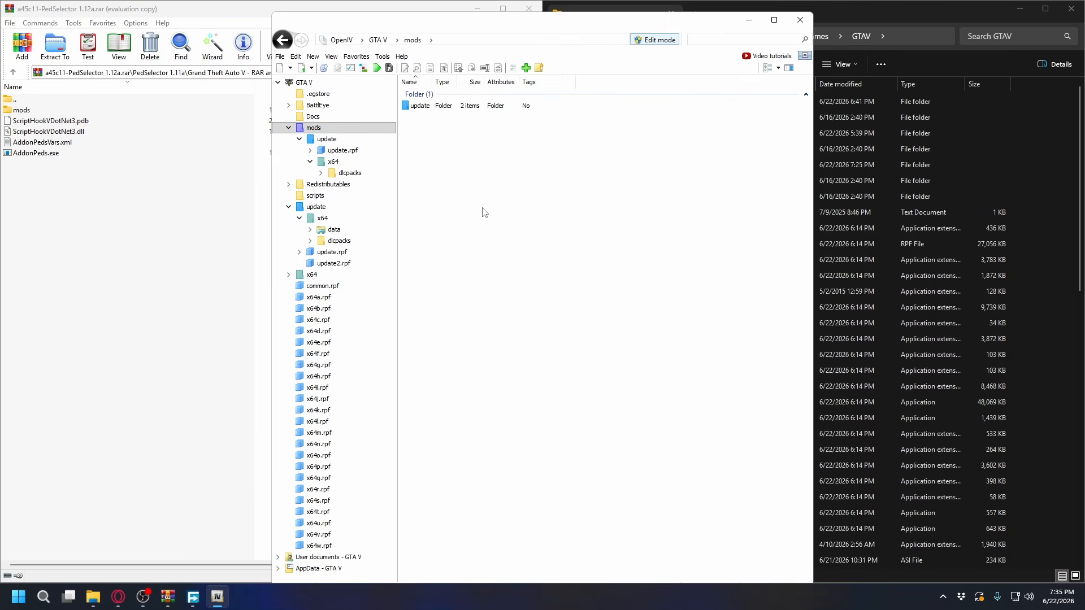
click(337, 143)
double_click(432, 130)
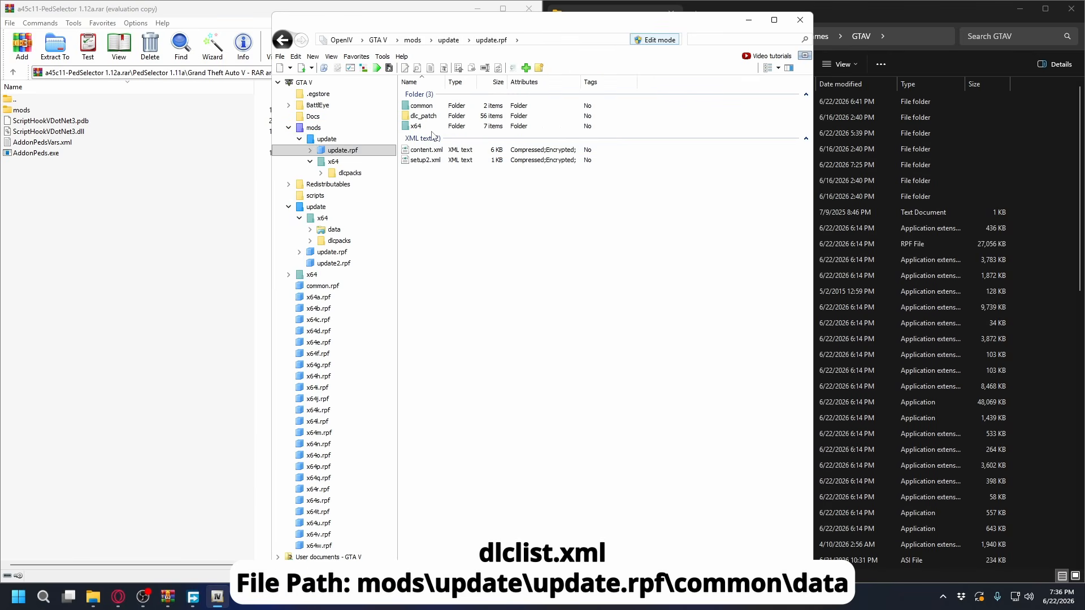
double_click(421, 106)
double_click(418, 106)
click(427, 430)
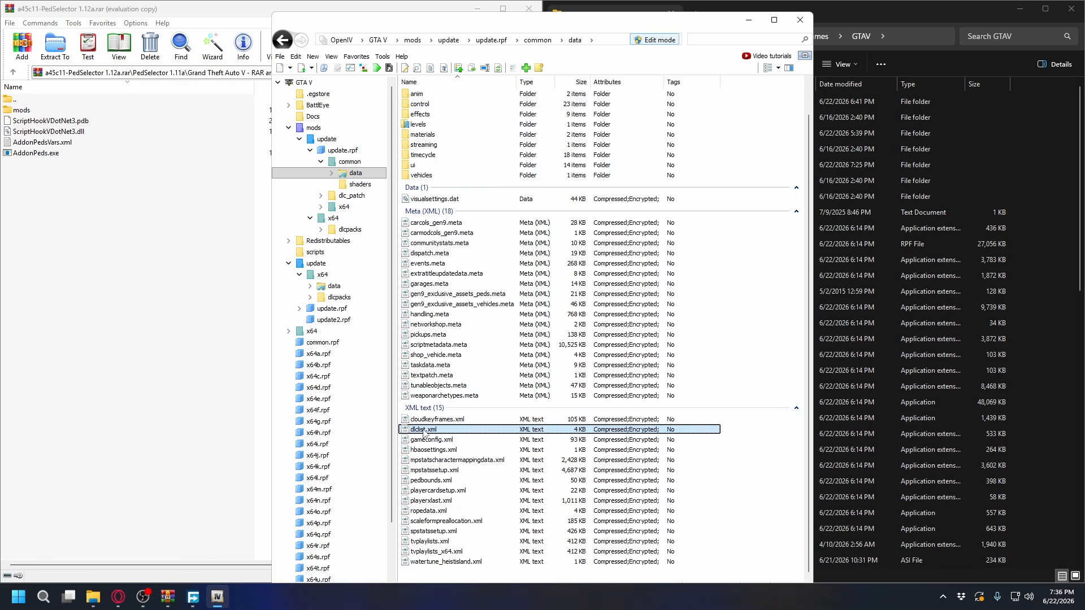
right_click(425, 432)
click(460, 267)
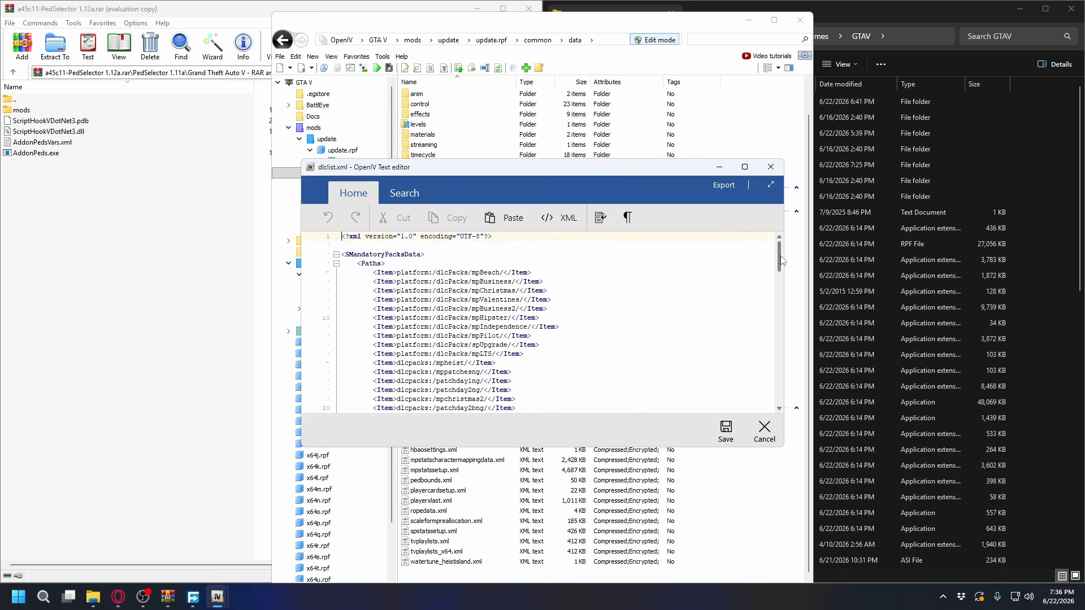
Copy the last Item line, dlcpacks:/mp2025_02_g9ec/, in dlclist.xml and paste it on a new line directly below
drag(780, 259, 780, 393)
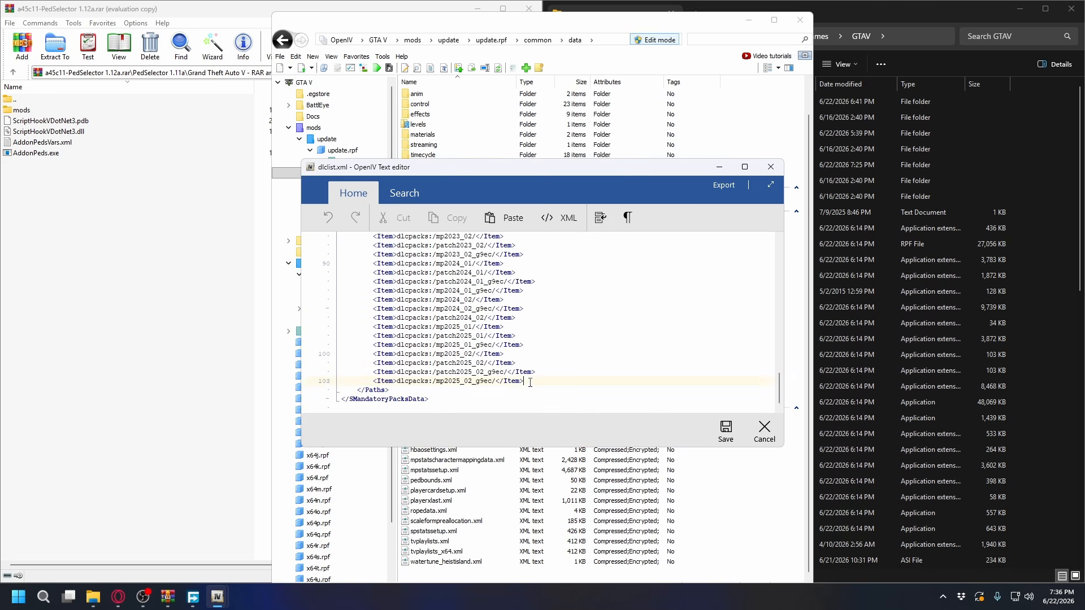
drag(531, 383, 374, 382)
right_click(393, 382)
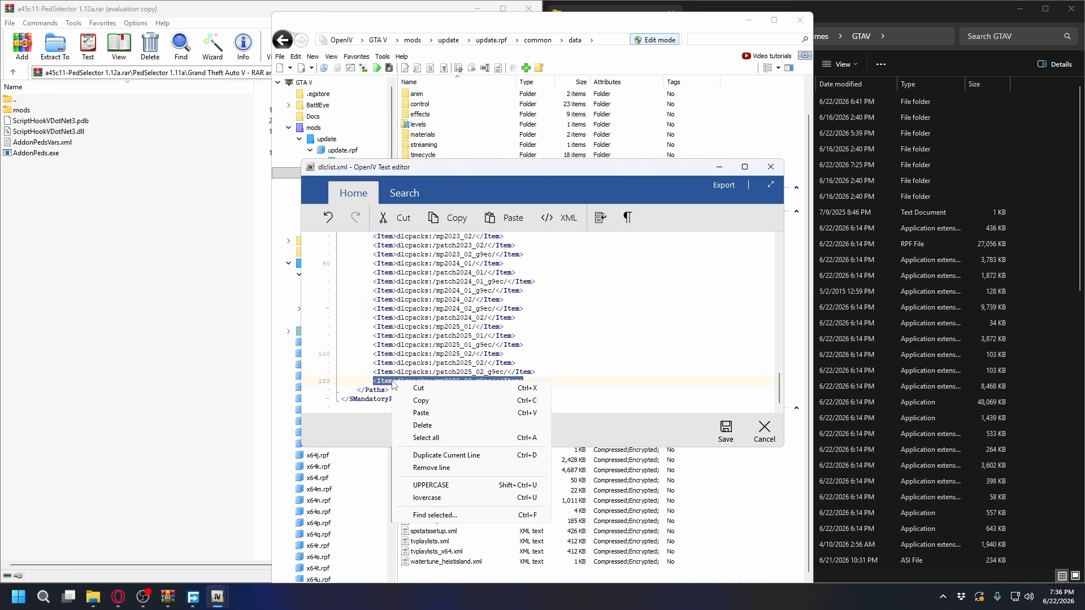
click(421, 401)
click(537, 382)
key(Return)
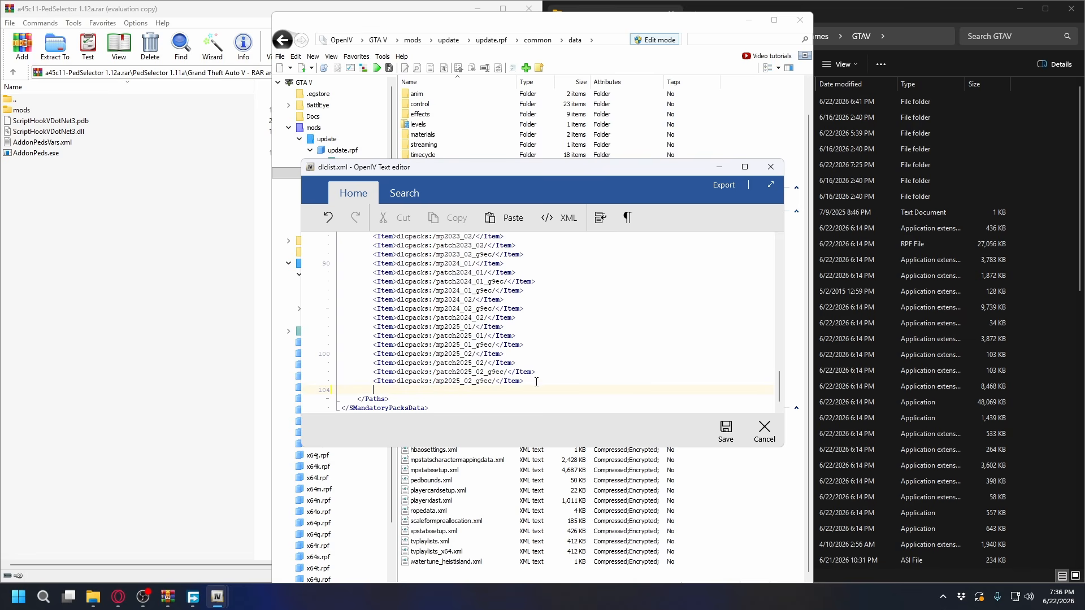
right_click(427, 392)
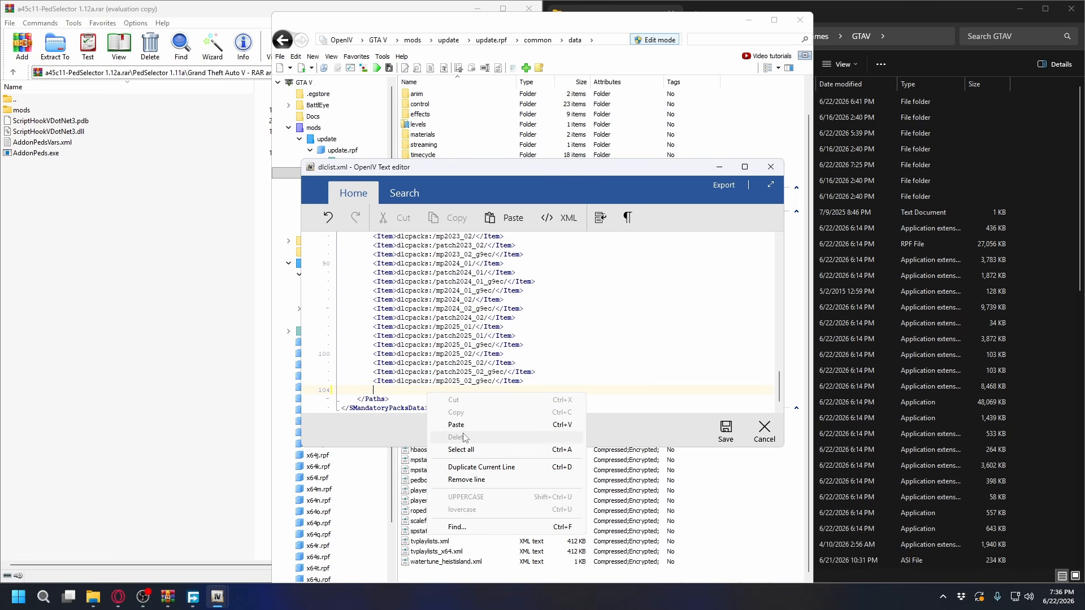
click(456, 425)
Change the pack name in the pasted line to pedselector, giving <Item>dlcpacks:/pedselector/</Item>, and save dlclist.xml
drag(437, 390, 491, 392)
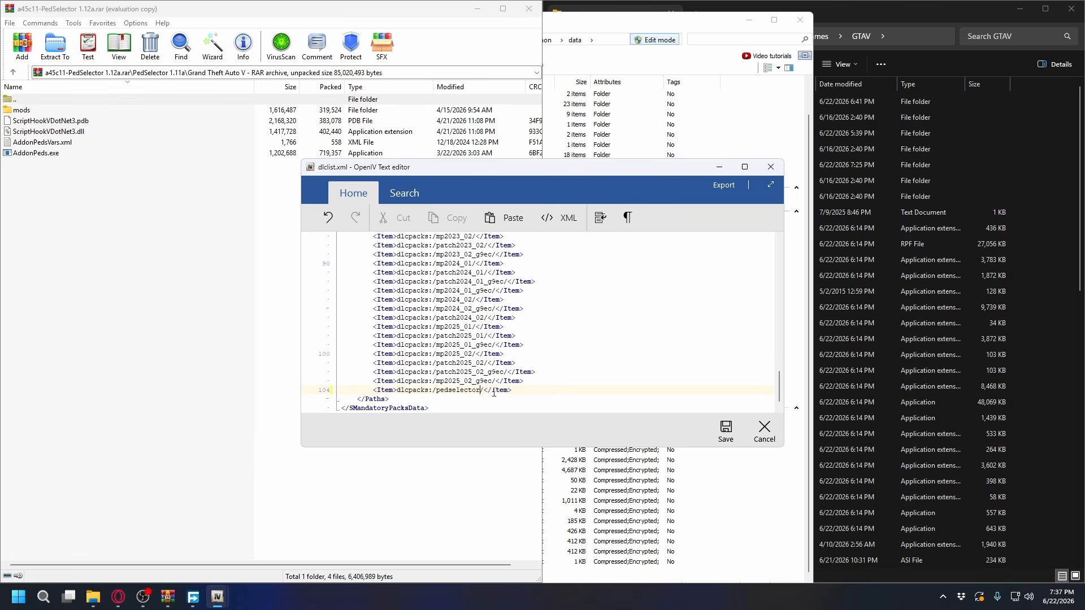
double_click(482, 391)
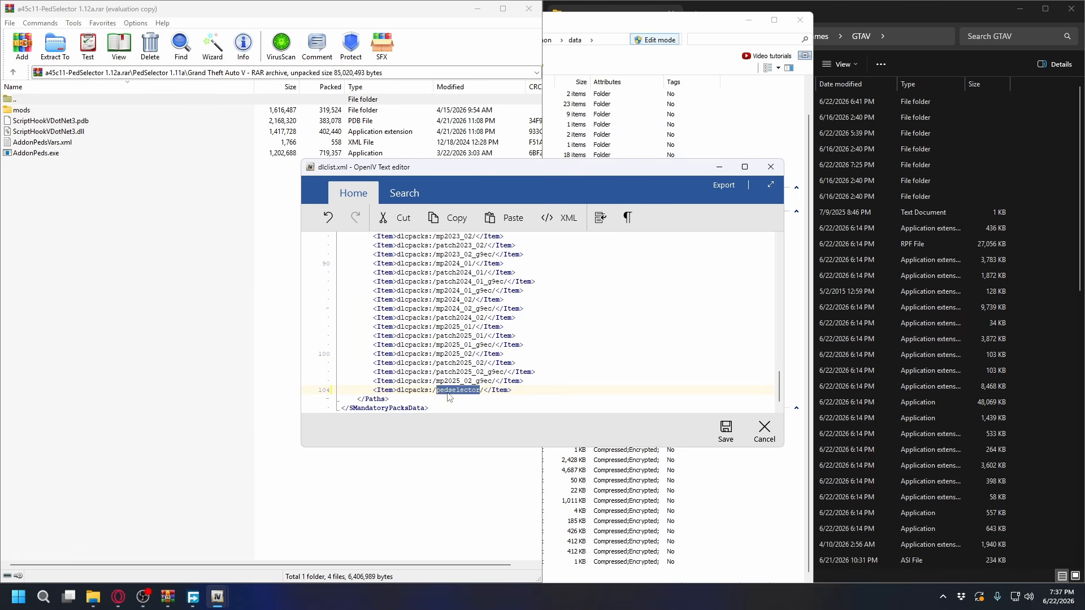
click(728, 434)
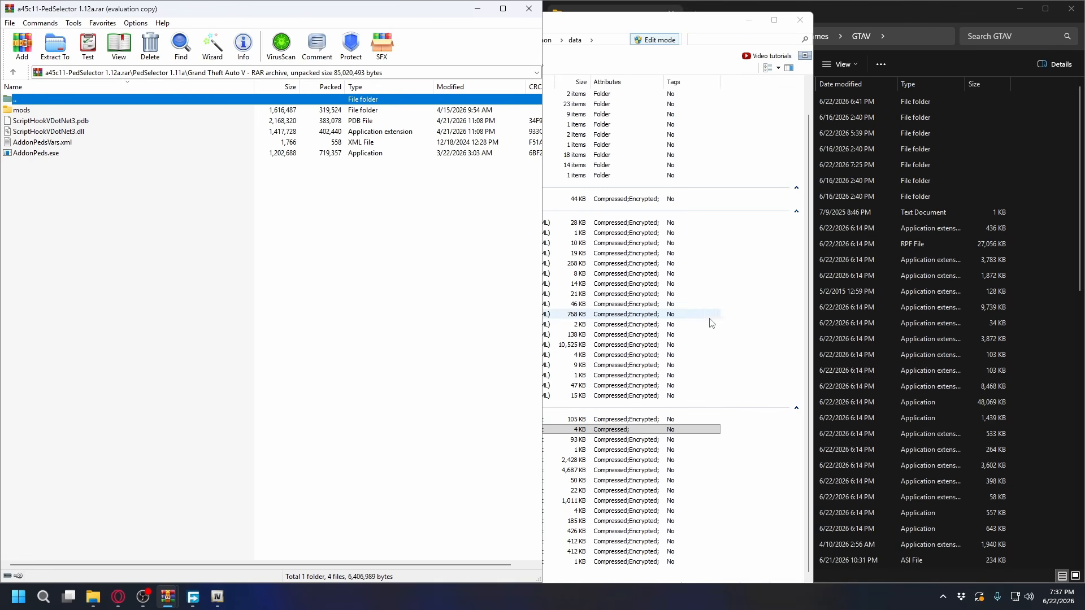
Minimize OpenIV, close the PedSelector archive and delete its .rar file from the Download folder
click(283, 206)
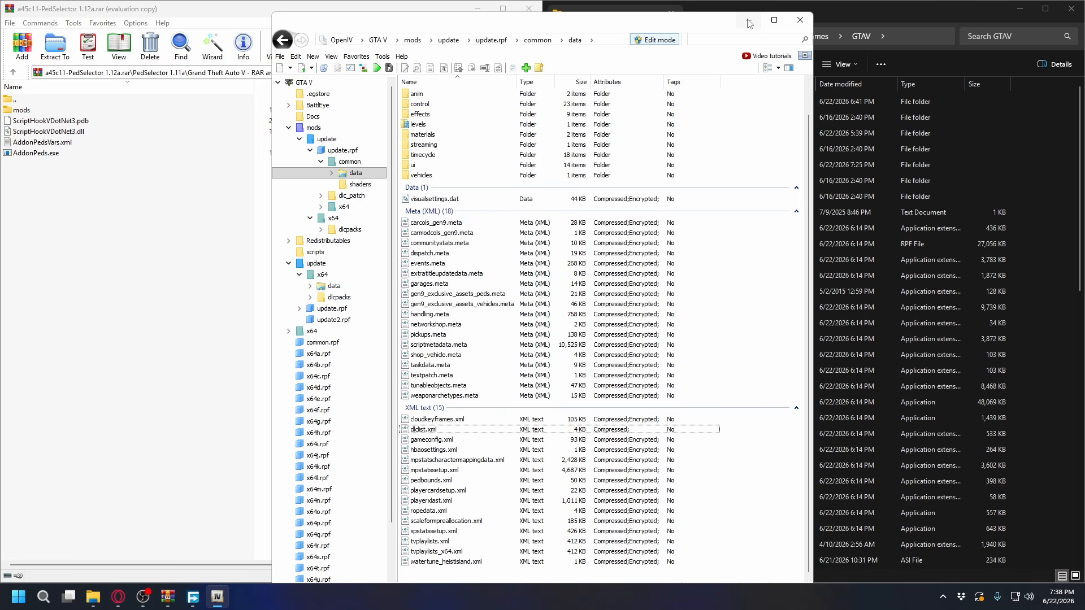
click(749, 21)
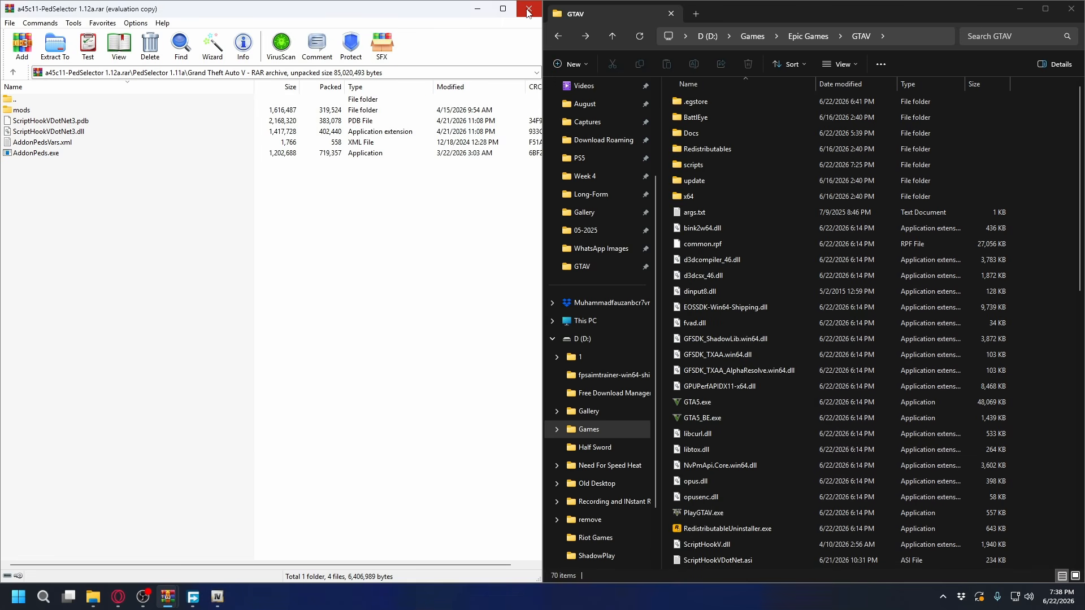
click(526, 10)
right_click(171, 114)
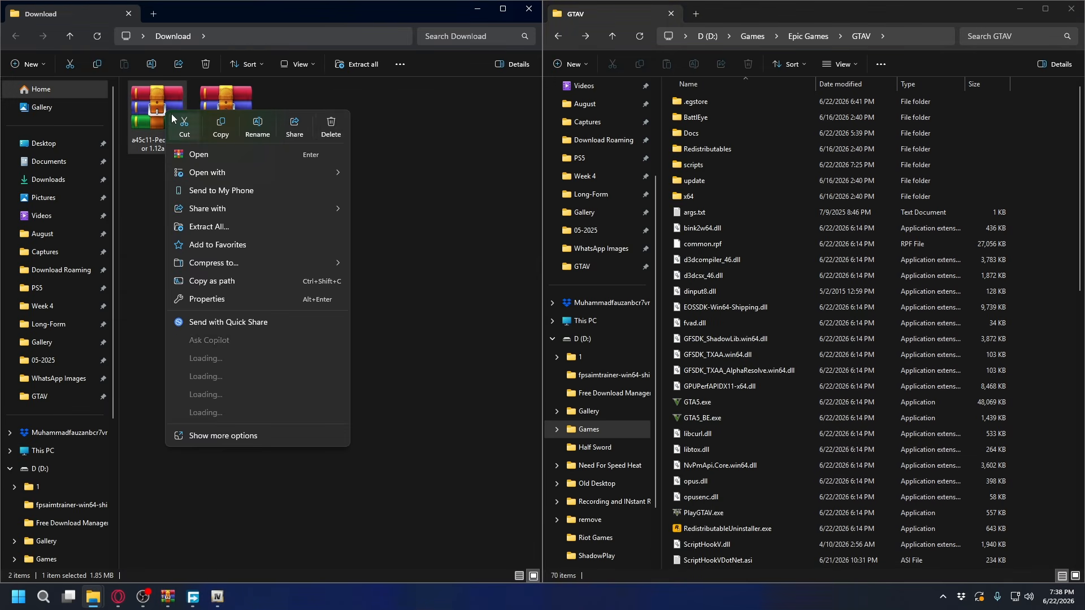
click(331, 126)
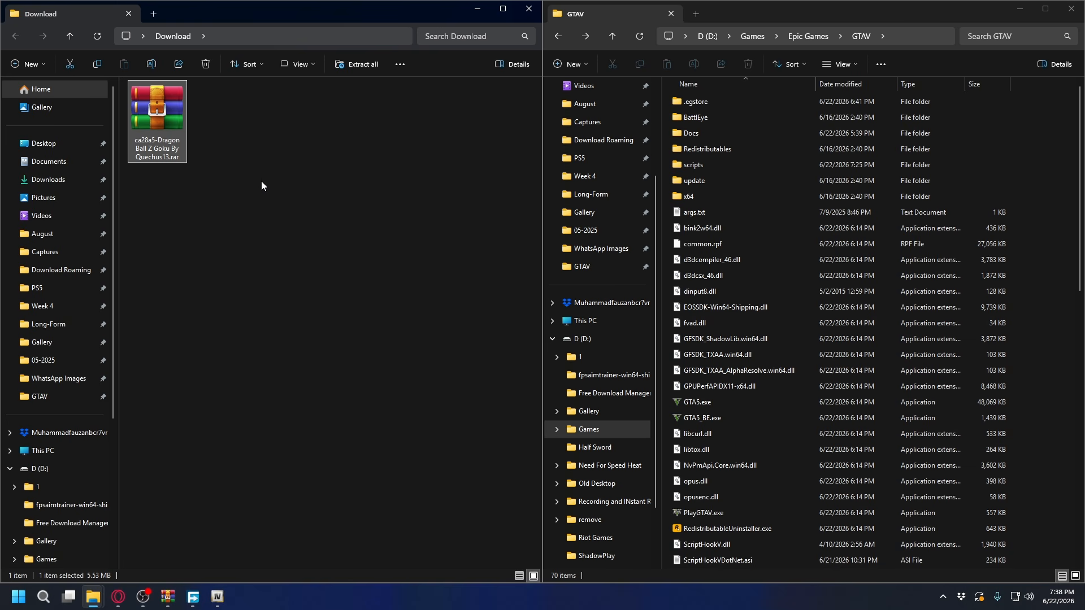
Open the Dragon Ball Z Goku archive from the Download folder and highlight its four Goku model files
key(Return)
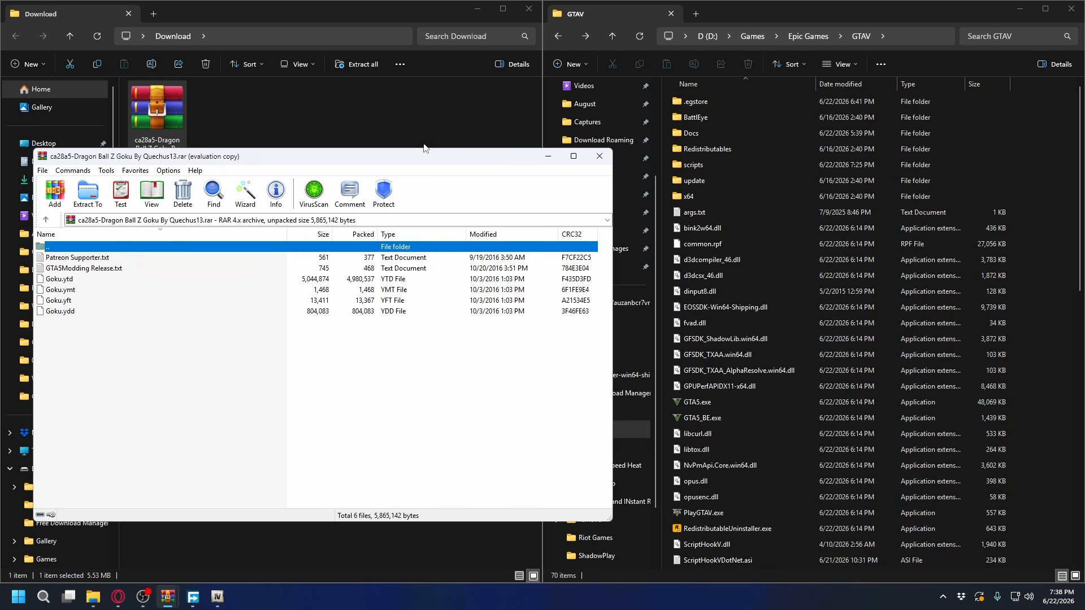
click(122, 356)
drag(125, 357, 66, 284)
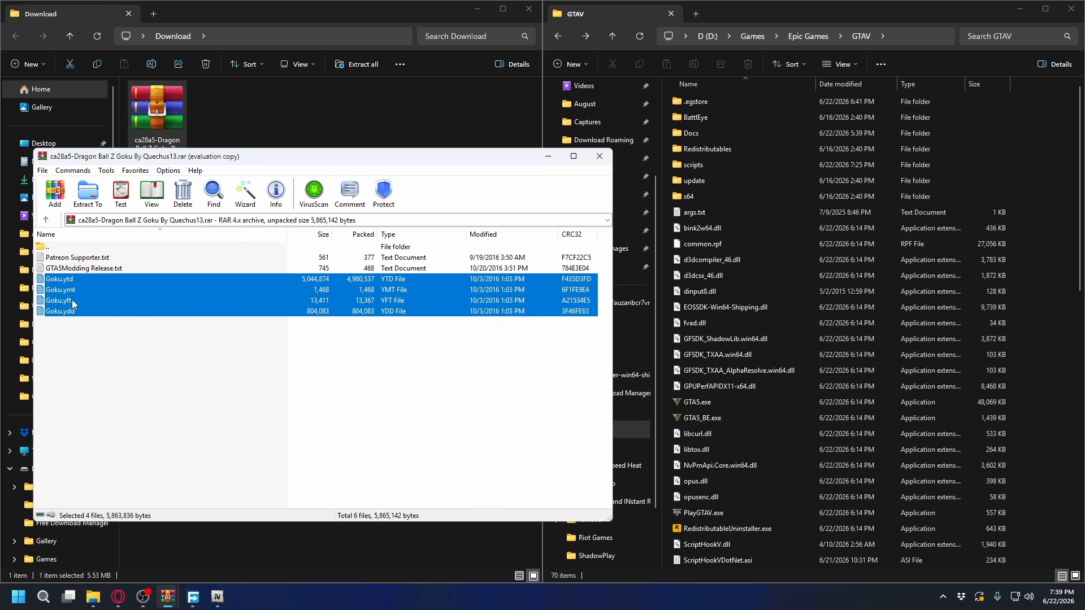
click(194, 364)
In OpenIV, go to mods\update\x64\dlcpacks\pedselector\dlc.rpf and open peds.rpf
click(218, 596)
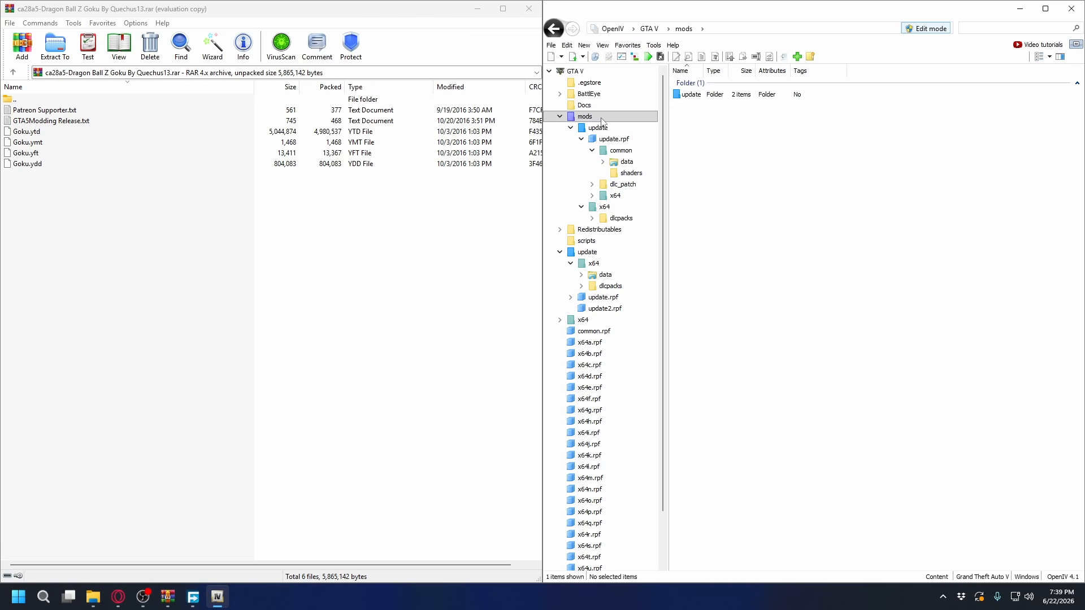
double_click(688, 95)
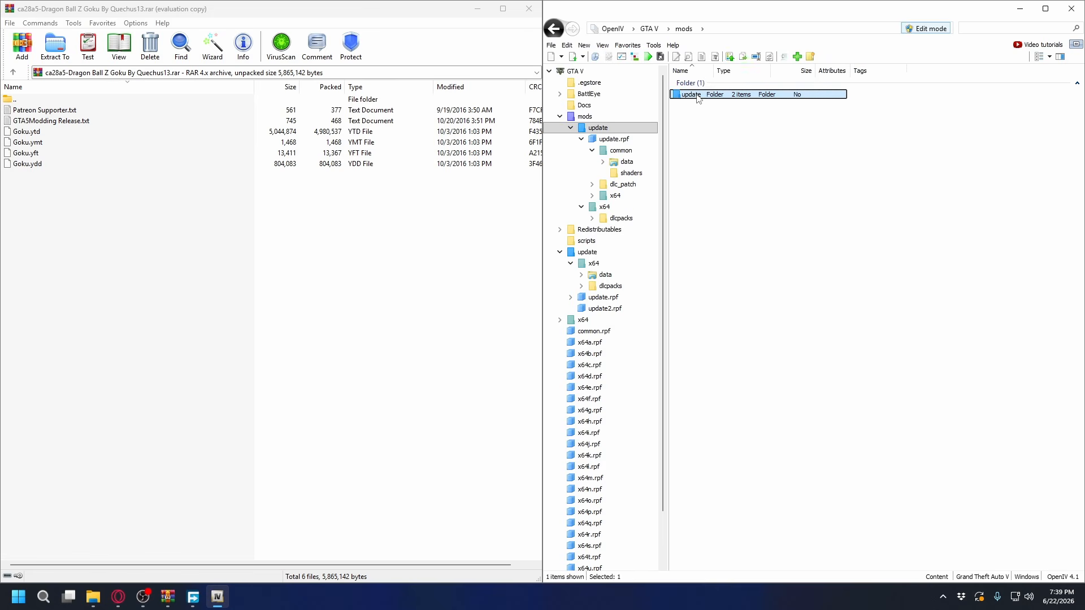
double_click(691, 96)
double_click(691, 95)
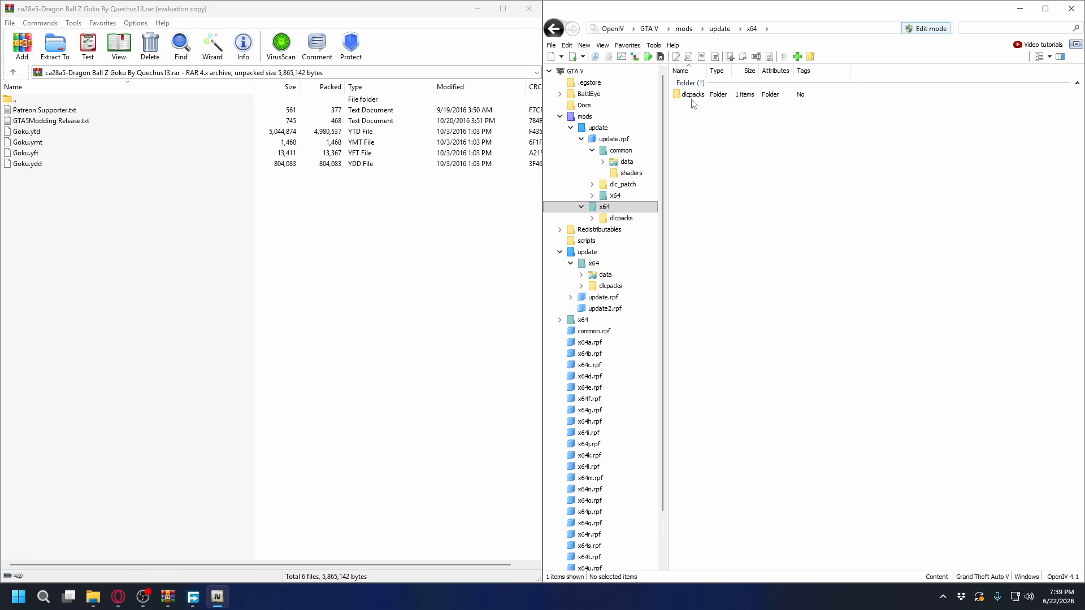
double_click(695, 95)
double_click(699, 95)
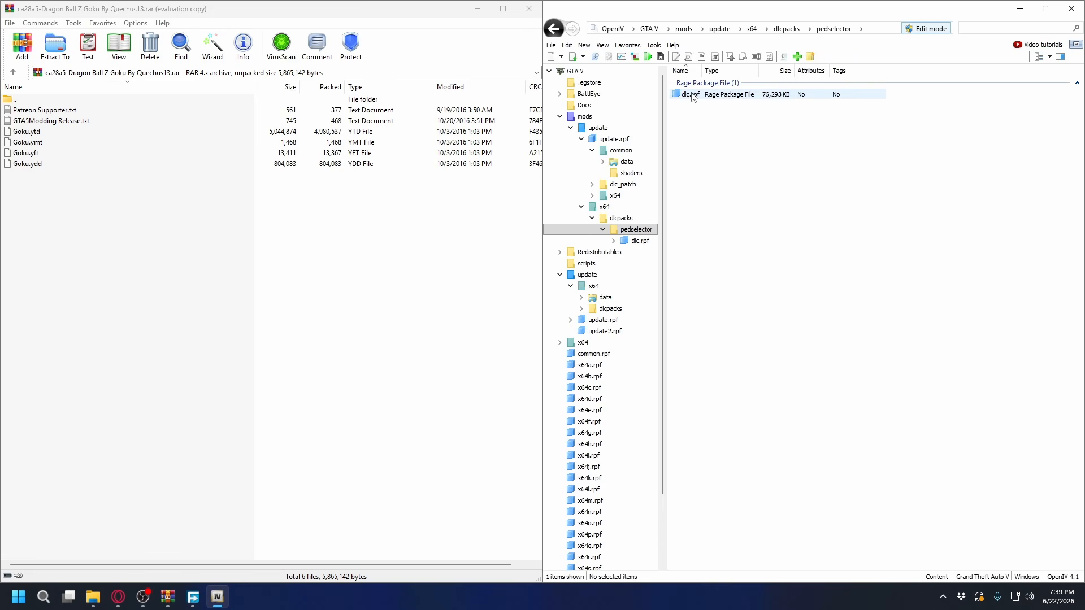
double_click(696, 96)
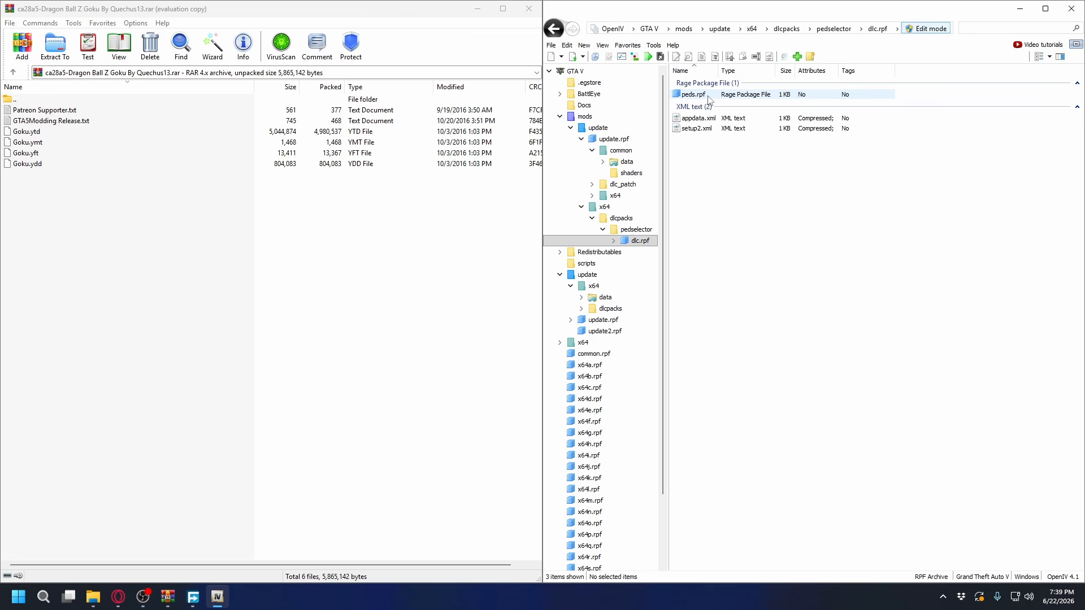
double_click(710, 96)
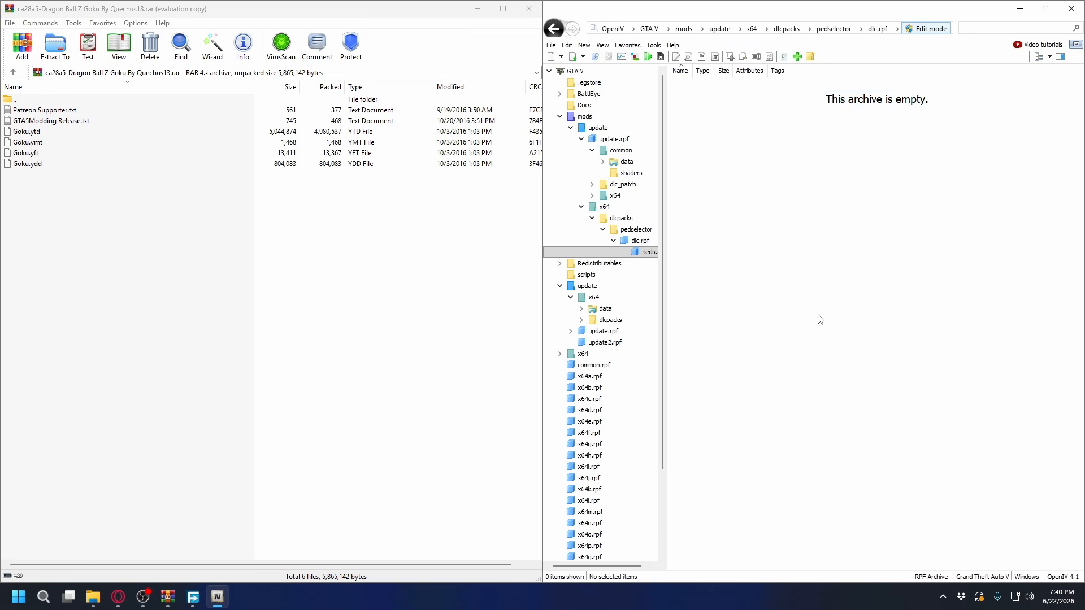
Copy Goku.ytd, Goku.ymt, Goku.yft and Goku.ydd from the archive into peds.rpf, and close the archive
click(322, 245)
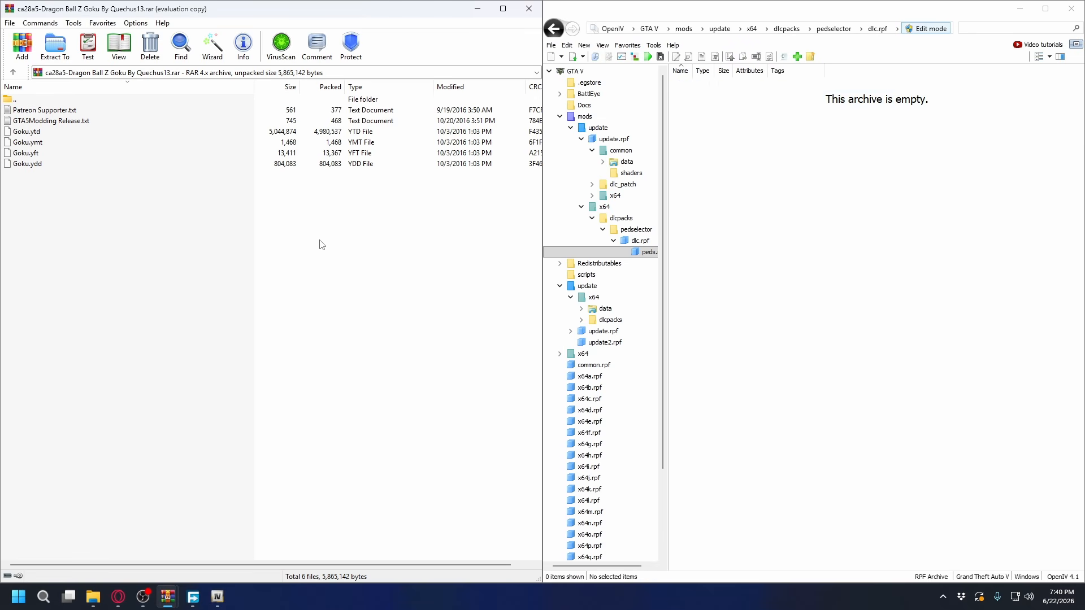
drag(322, 246, 528, 139)
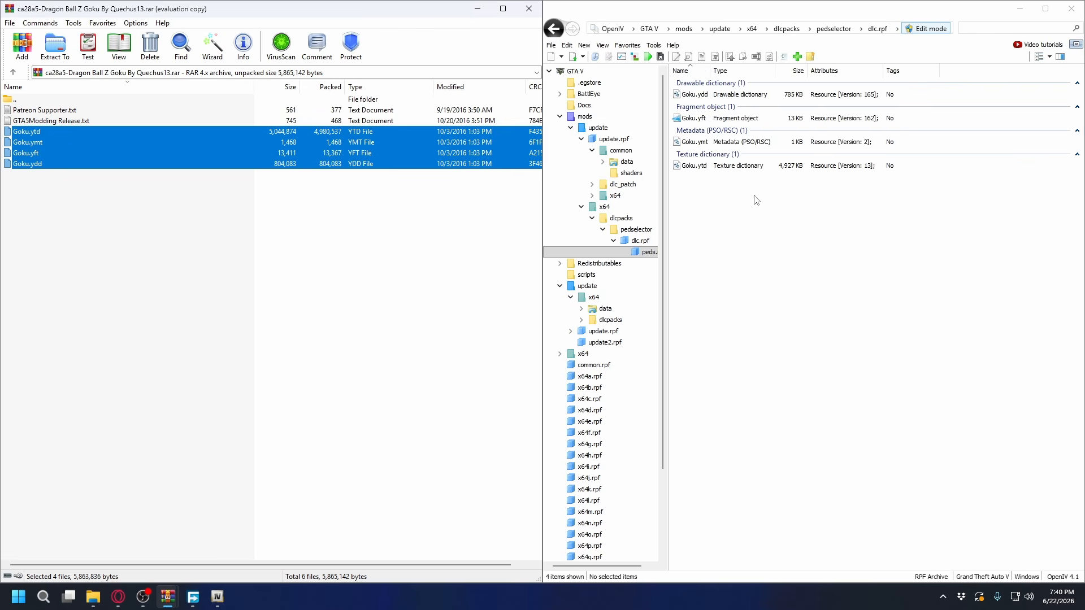
click(831, 271)
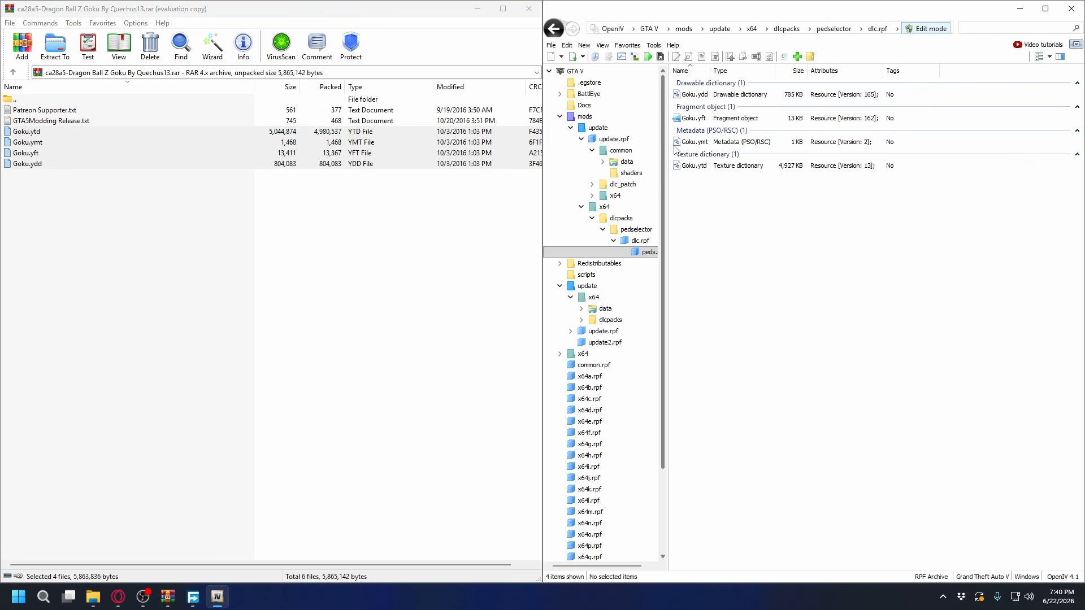
click(491, 50)
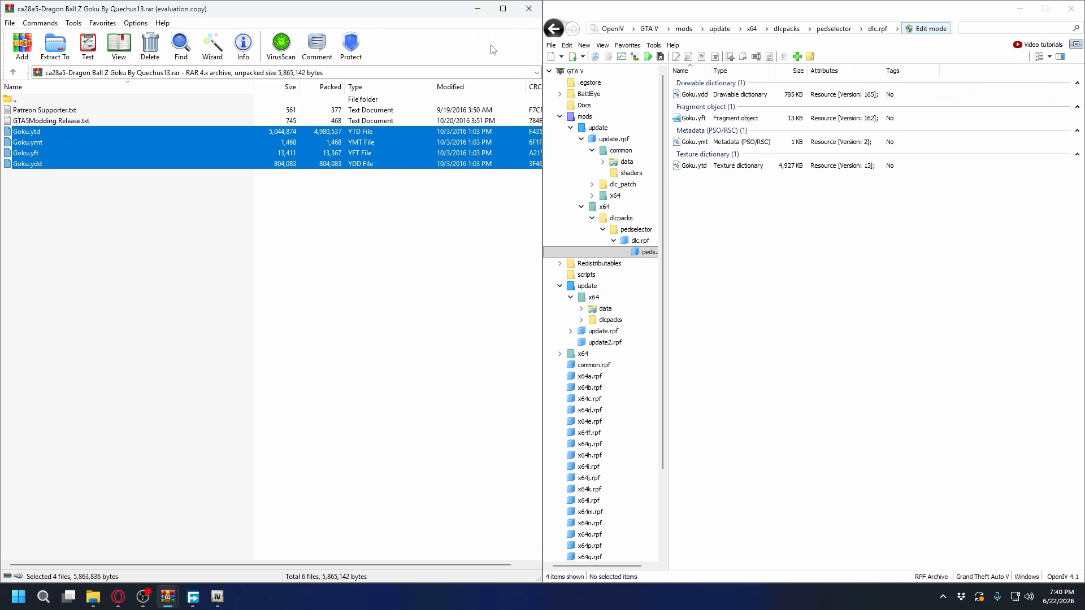
click(529, 9)
Find AddonPeds.exe in the GTAV folder and run it as administrator
scroll(809, 273, down, 5)
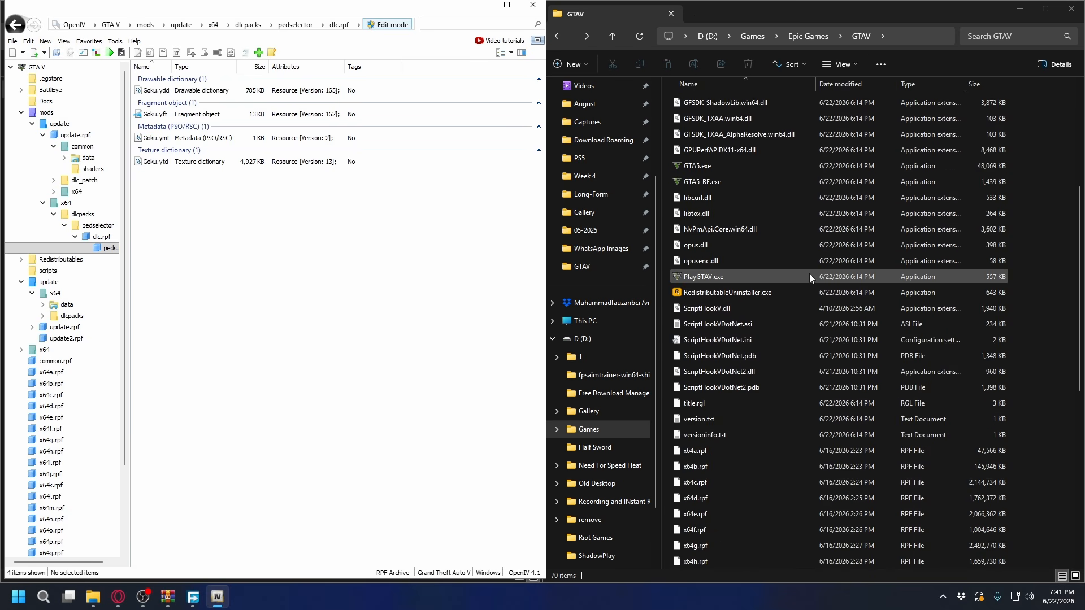
scroll(809, 274, up, 5)
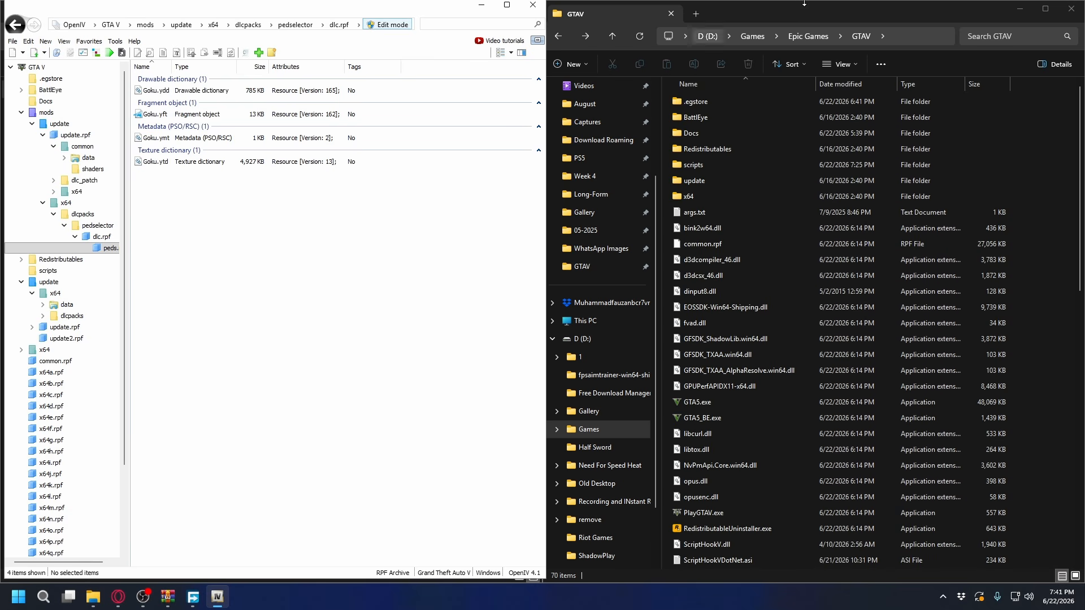
scroll(785, 306, down, 12)
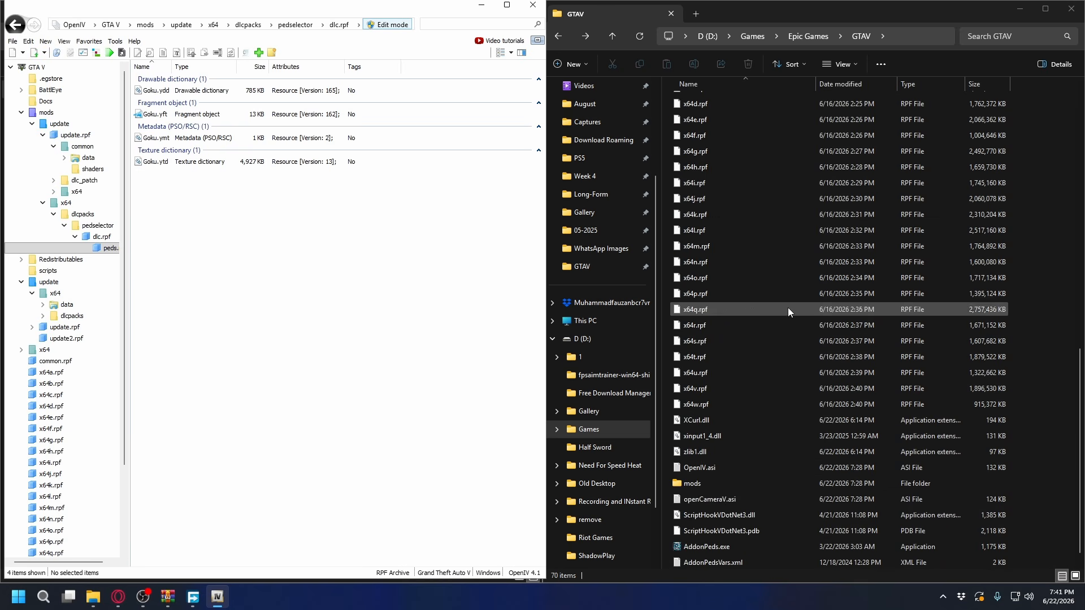
click(710, 547)
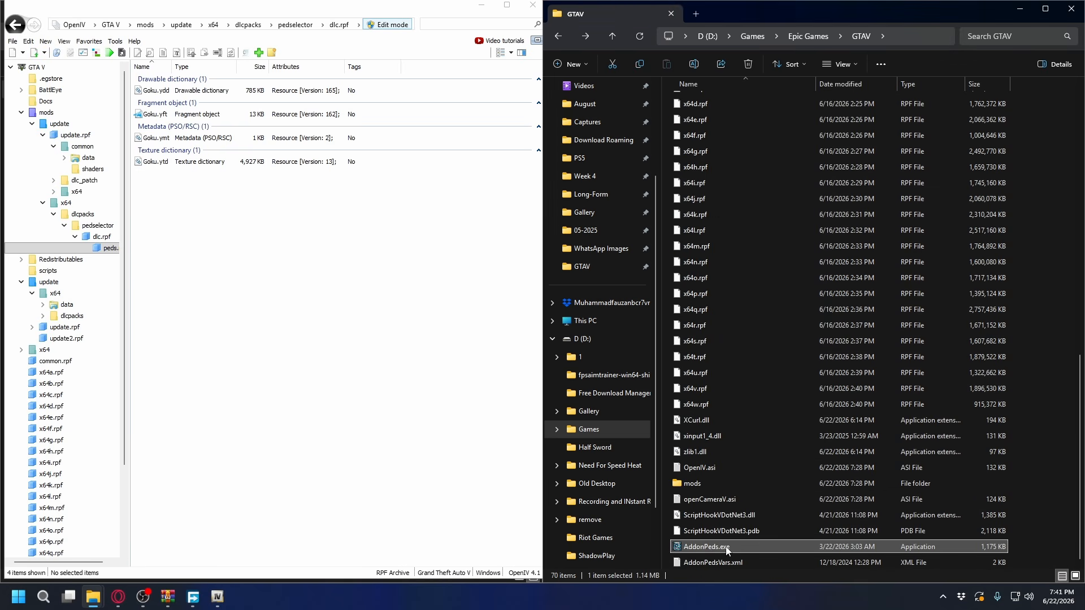
right_click(717, 548)
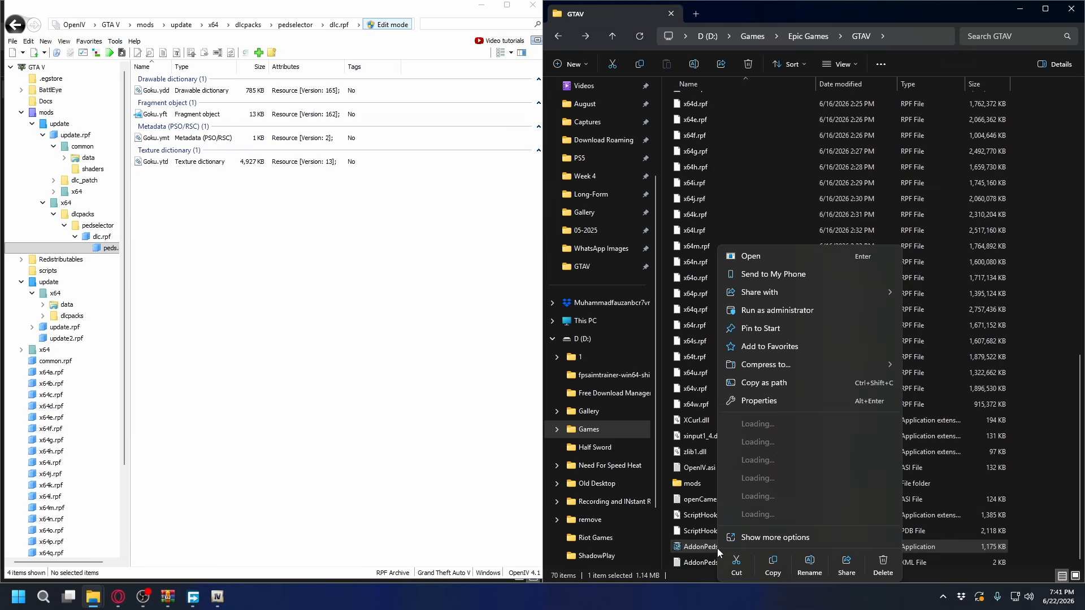
click(774, 310)
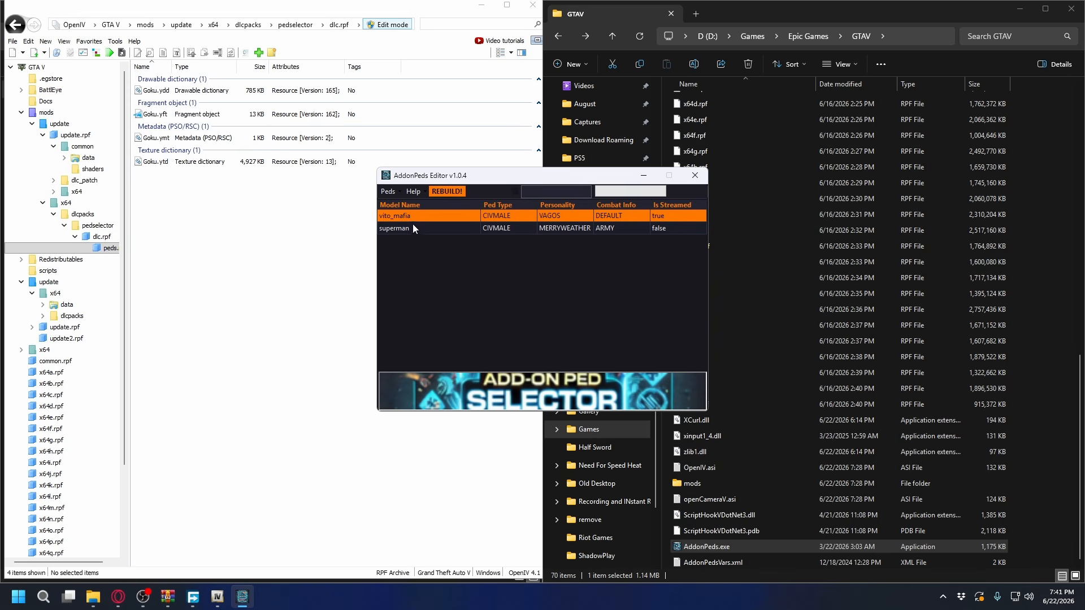
Add a new ped with the model name Goku, ped type Male and Is Streamed set to false
click(388, 191)
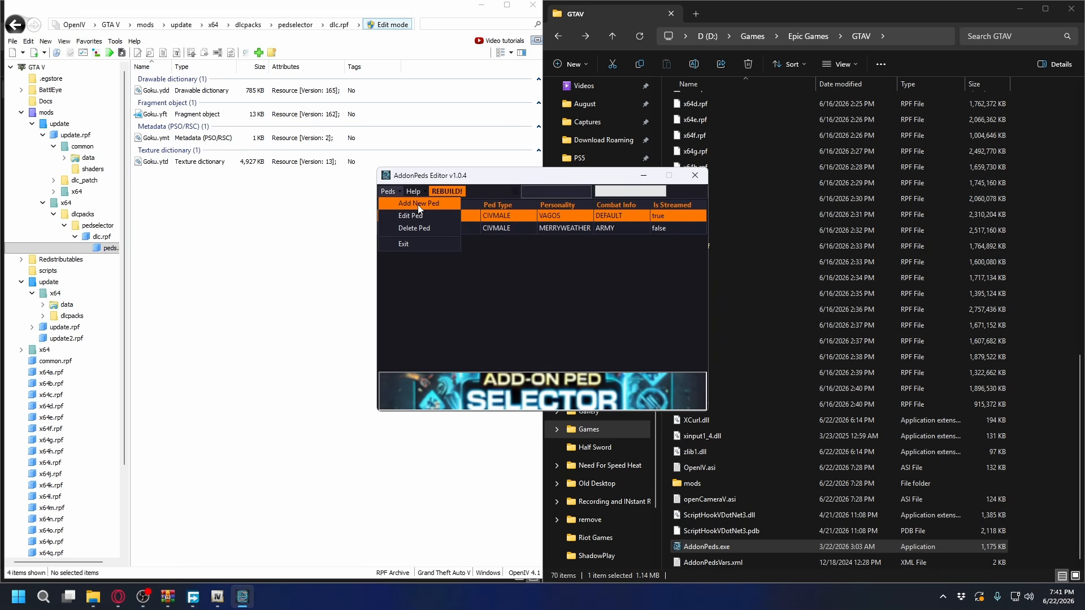
click(419, 204)
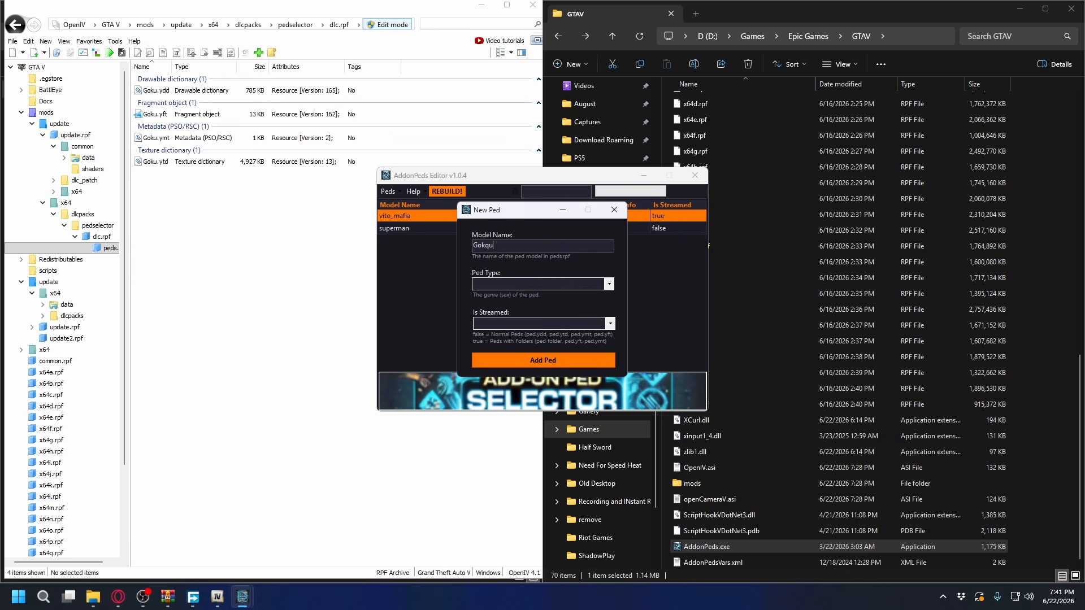
click(535, 283)
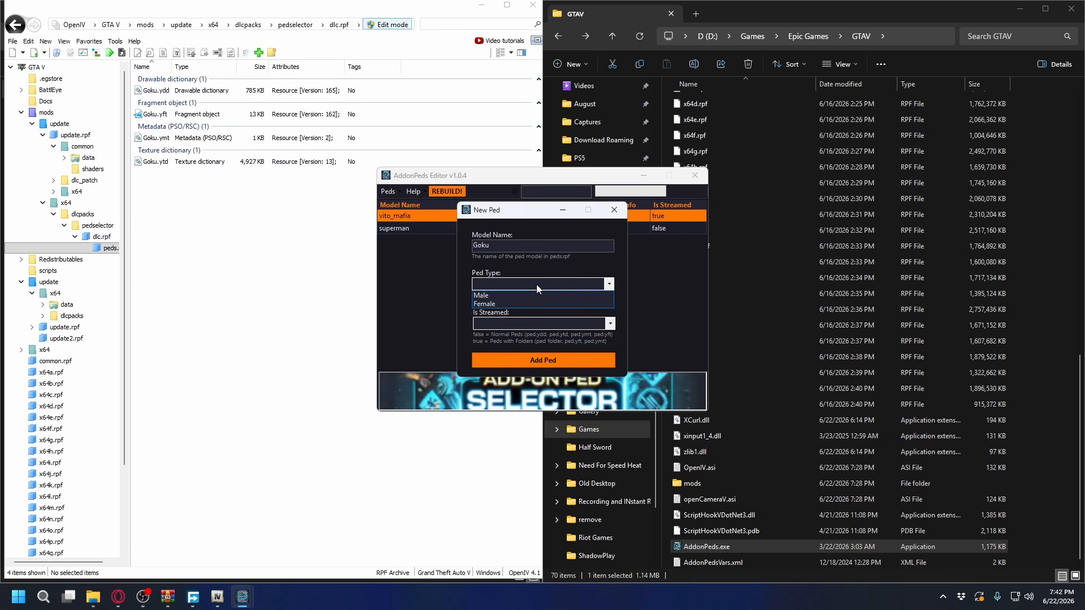
click(503, 296)
click(490, 324)
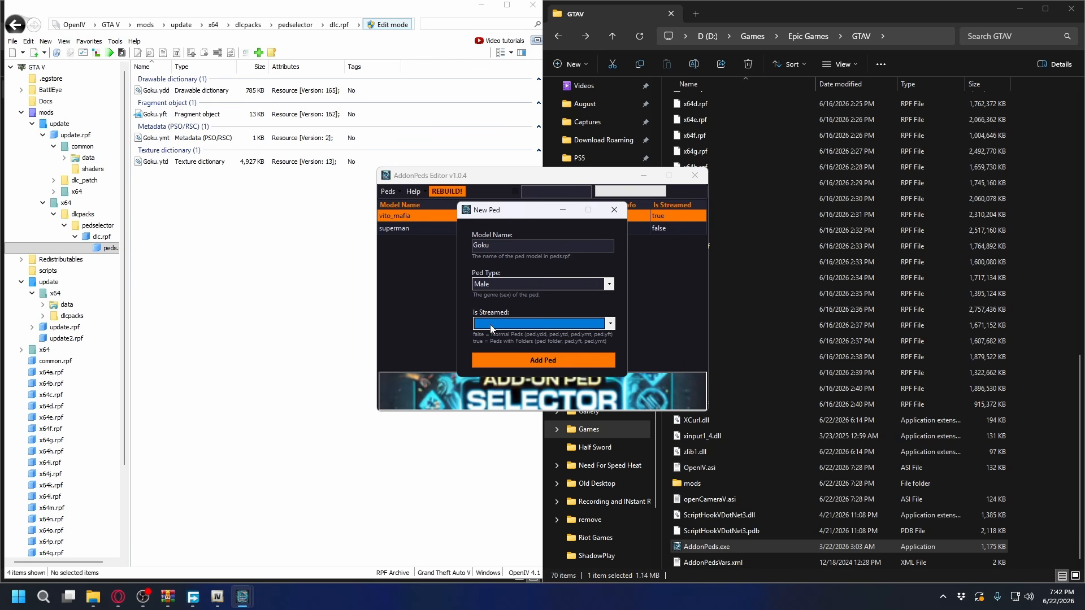
click(492, 323)
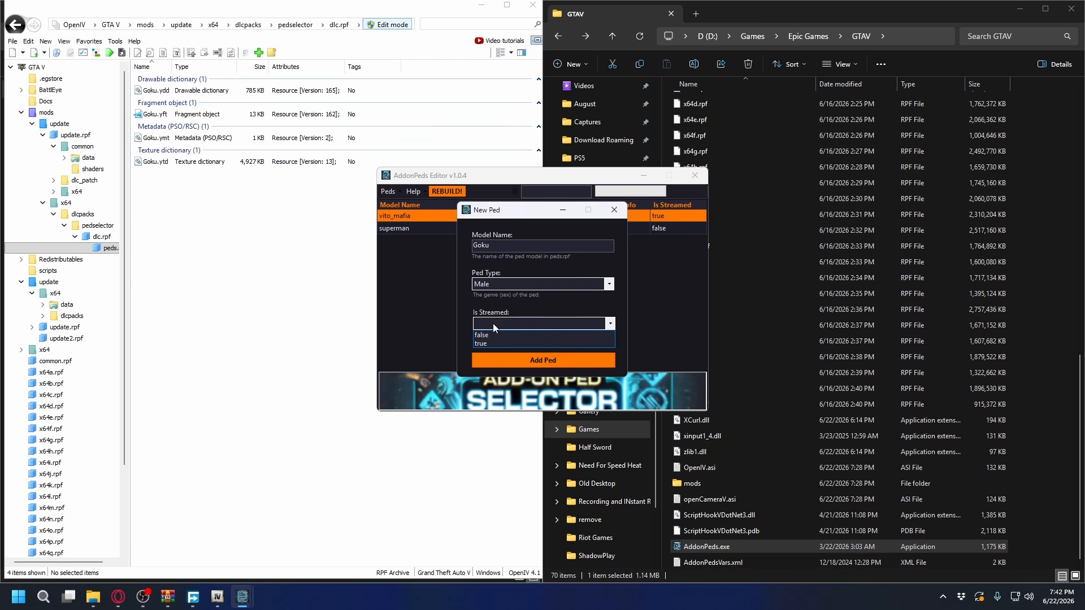
click(496, 334)
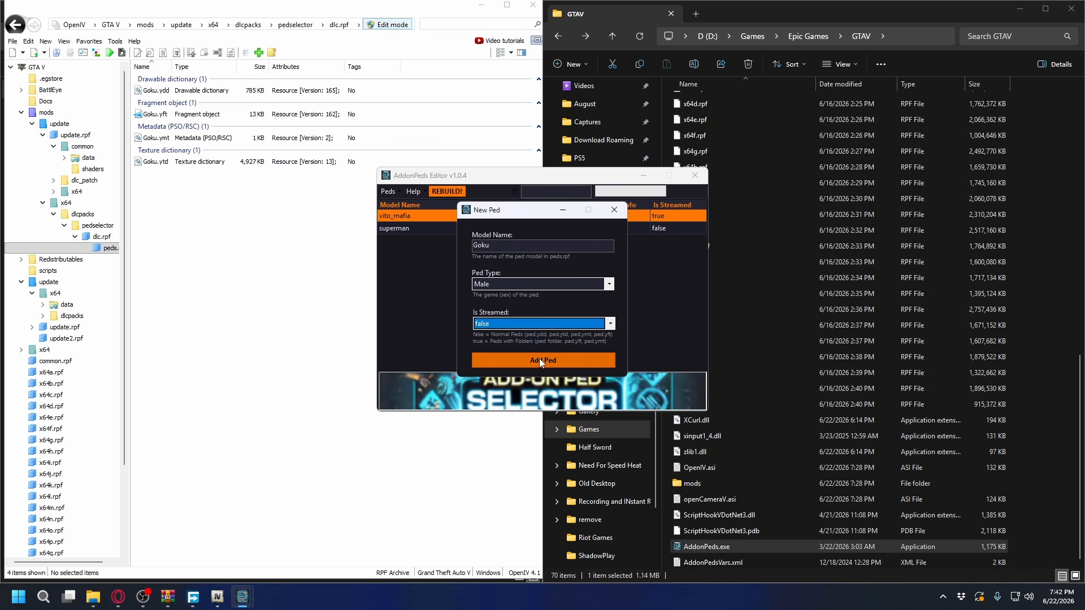
click(545, 359)
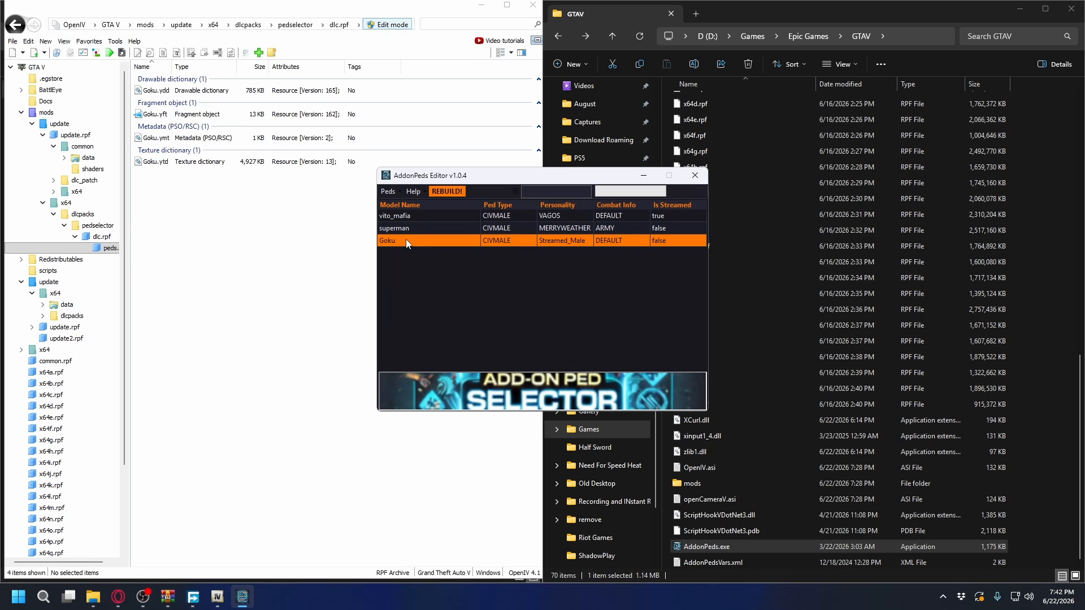
Rebuild the add-on ped list with Goku included, and close the AddonPeds Editor
click(450, 191)
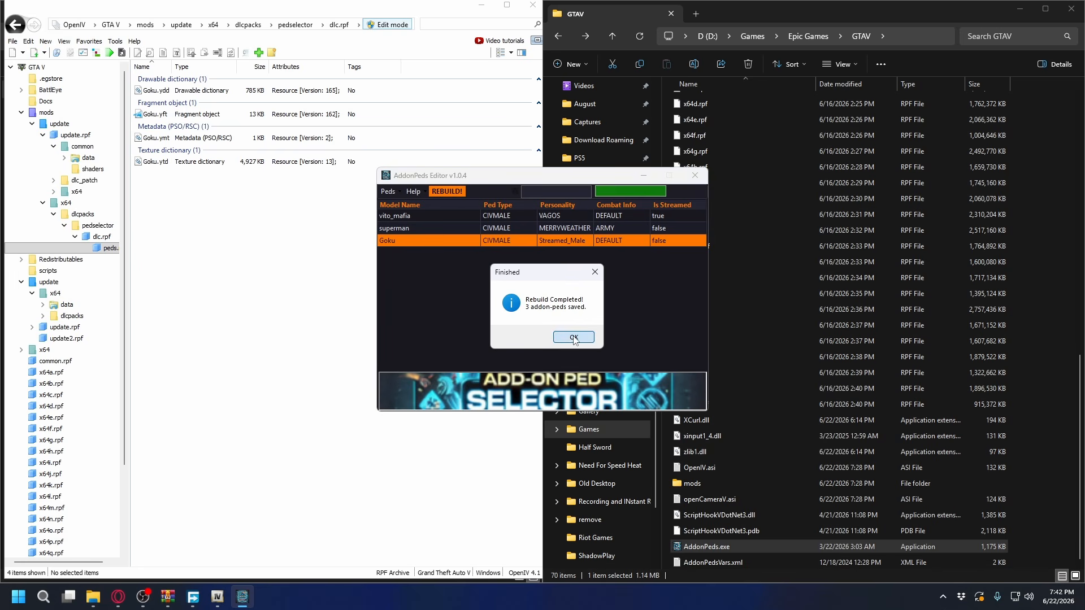
click(574, 337)
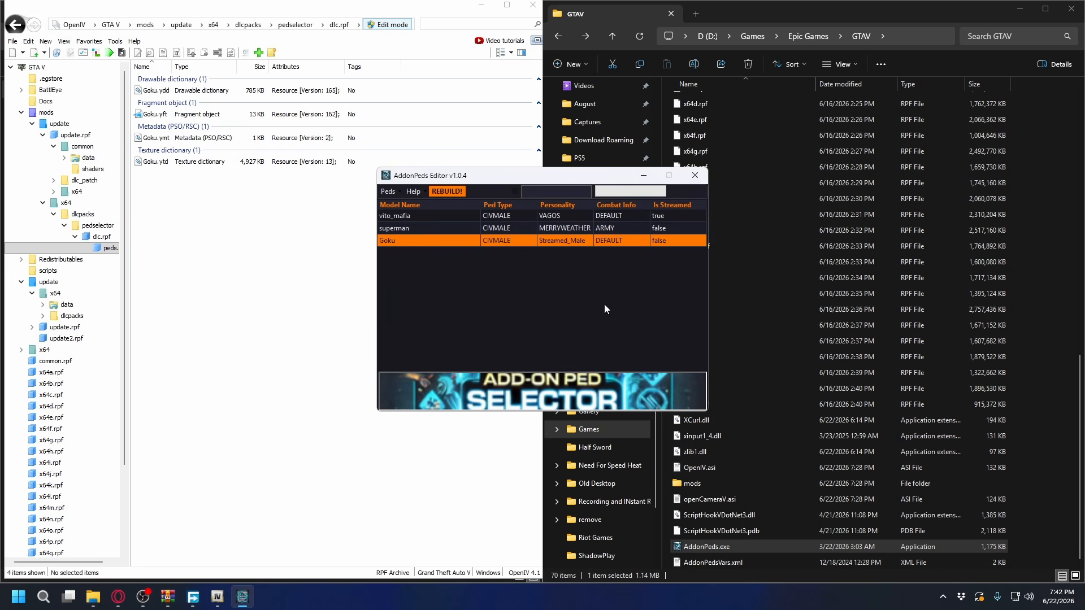
click(697, 177)
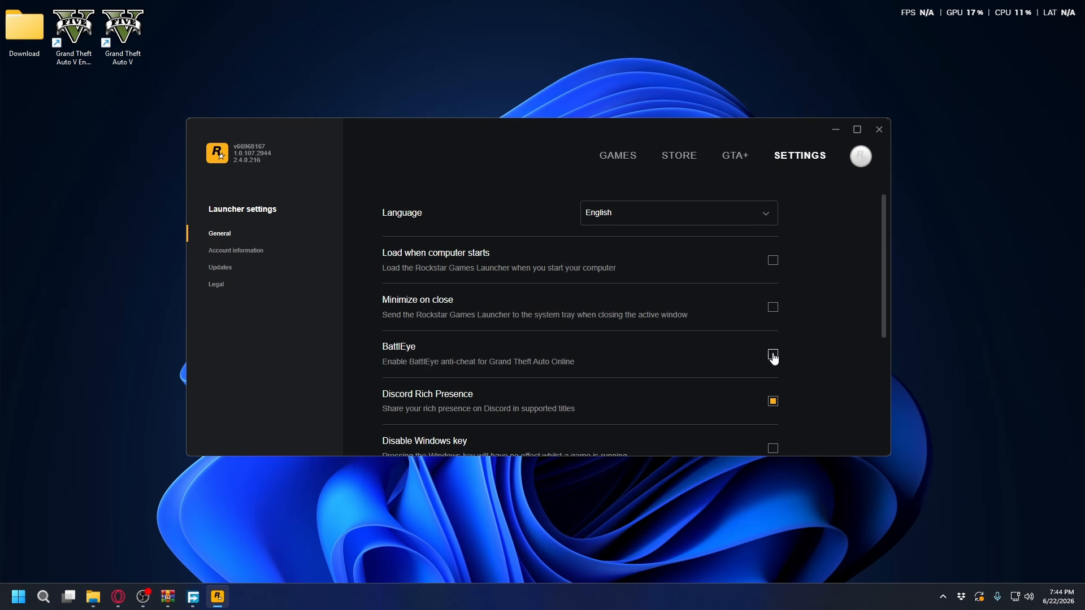
In the Rockstar Games Launcher, leave BattlEye disabled and go from the settings to the games library
click(618, 155)
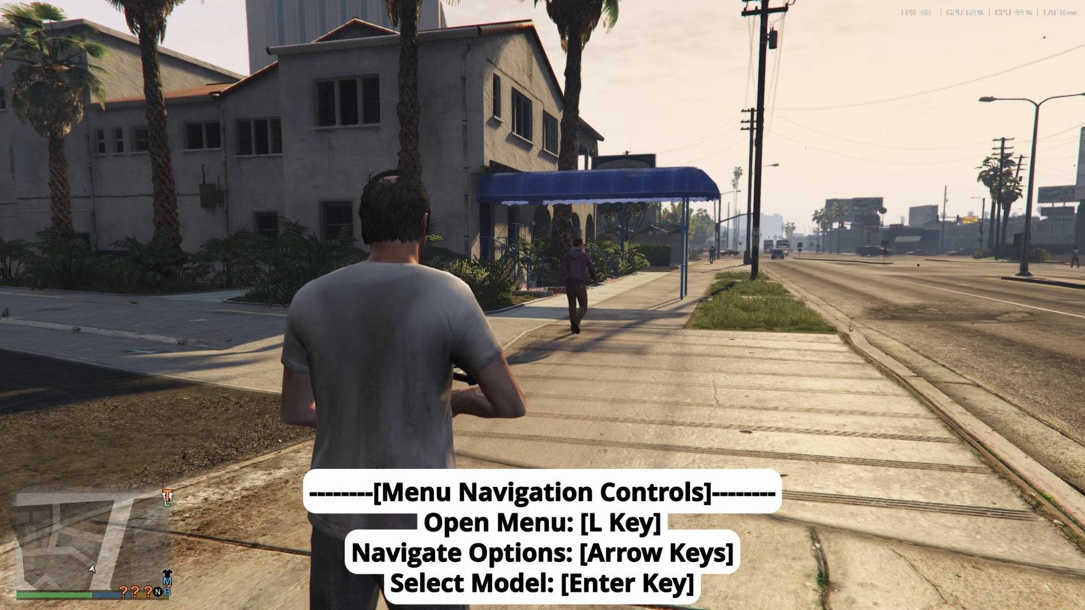
In Grand Theft Auto V, open PedSelector and look through the story characters under My Character
key(l)
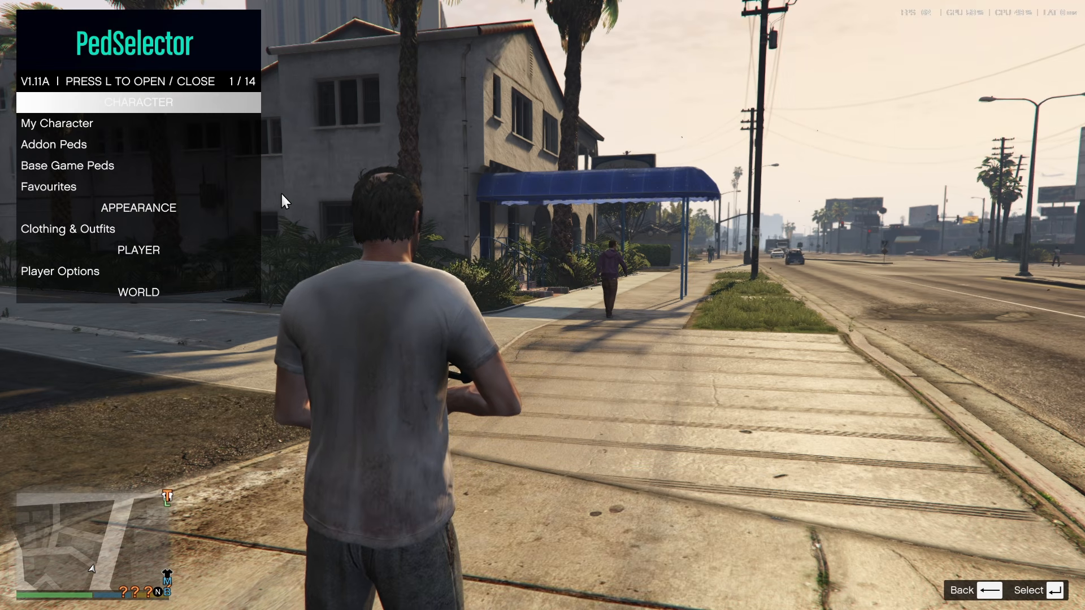
key(Down)
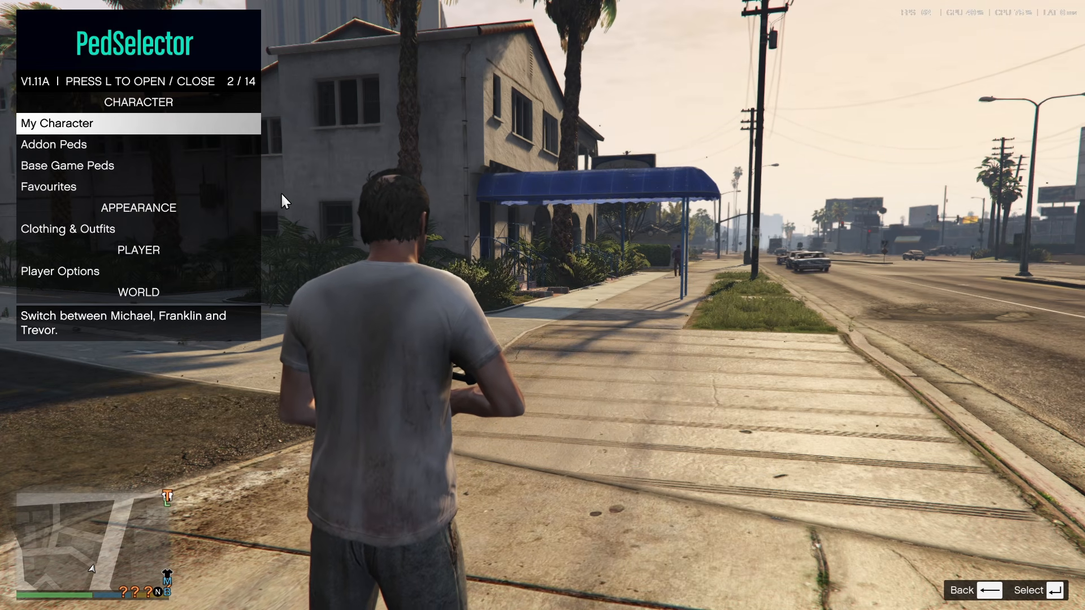
key(Return)
key(BackSpace)
key(Return)
key(Down)
key(Down)
key(Down)
key(Down)
key(Down)
key(Down)
key(Down)
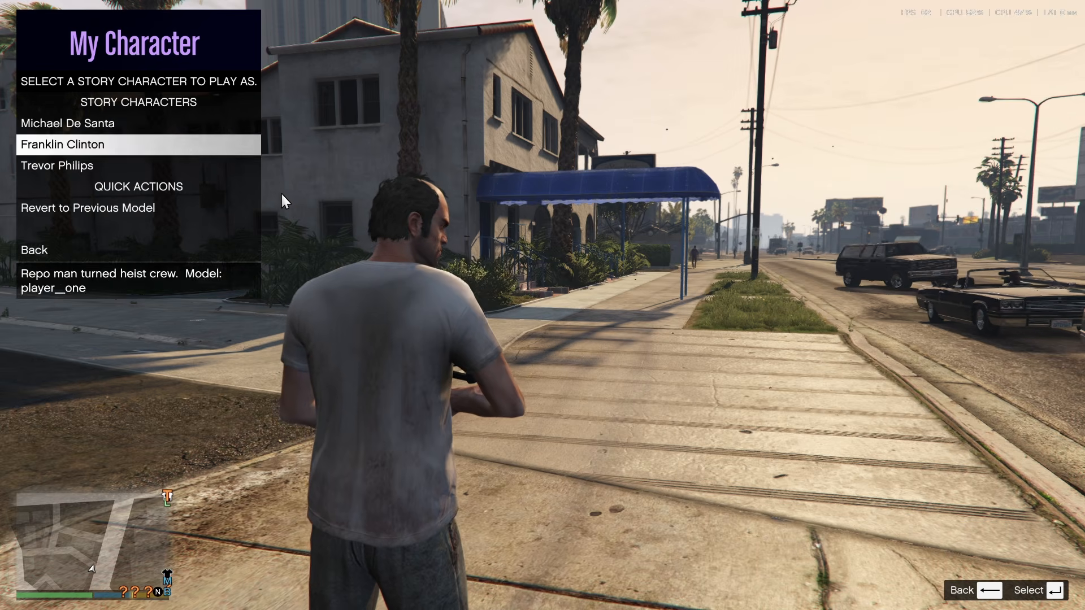
key(Up)
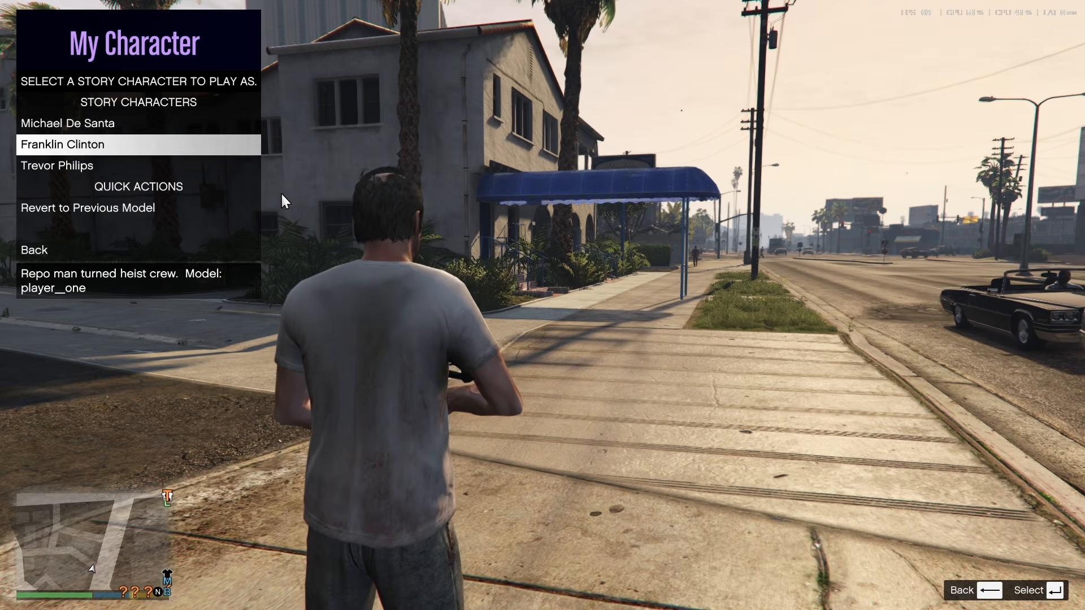
Find Goku among the add-on peds starting with G, apply the model to the player and walk the character towards the camera
key(BackSpace)
key(Down)
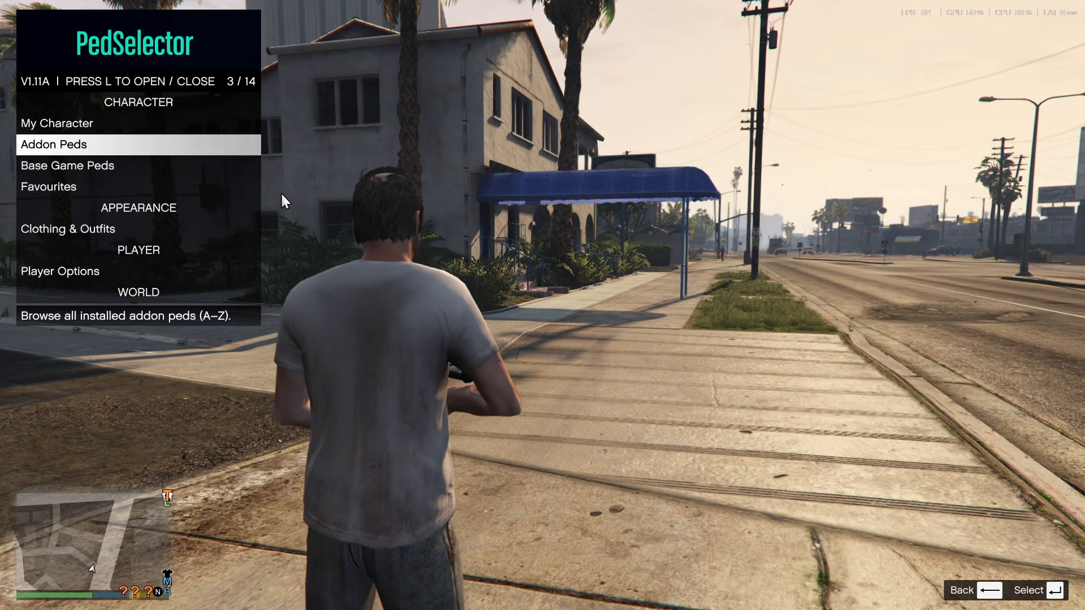
key(Return)
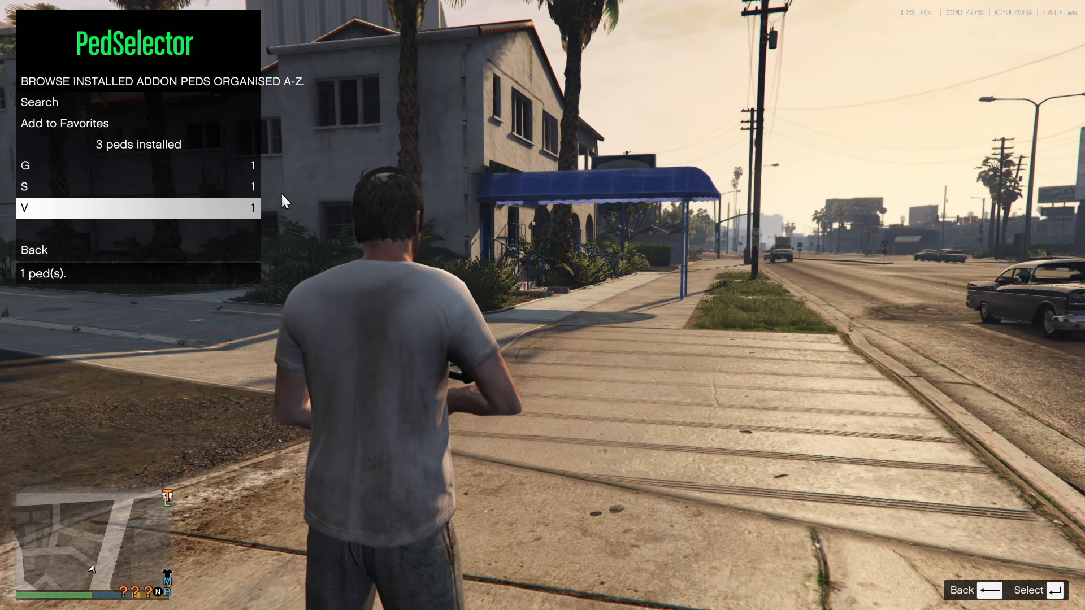
key(Up)
key(Up)
key(Down)
key(Up)
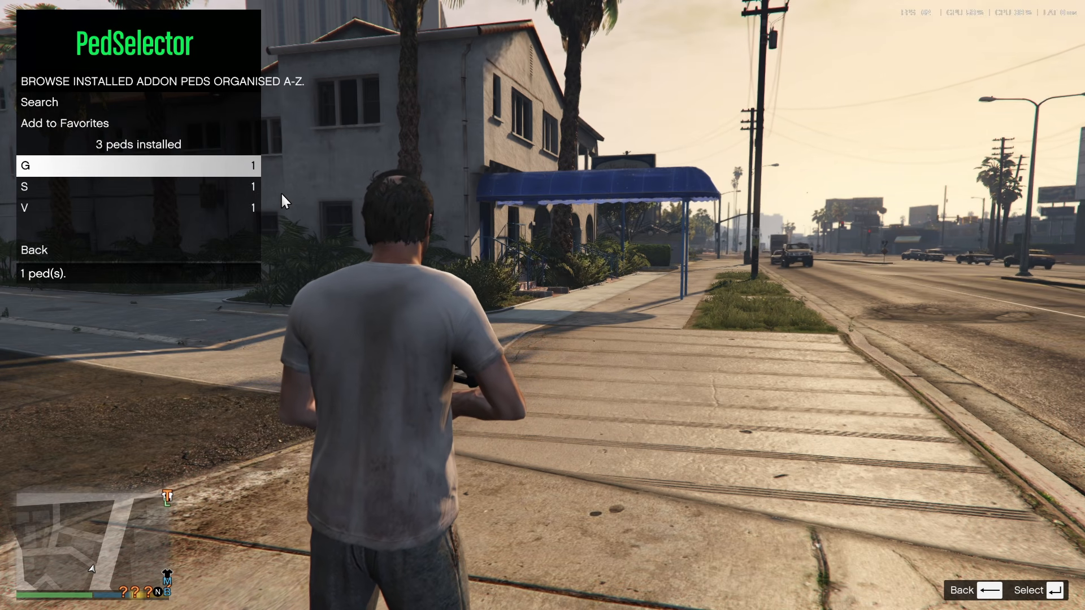
key(Return)
key(Return)
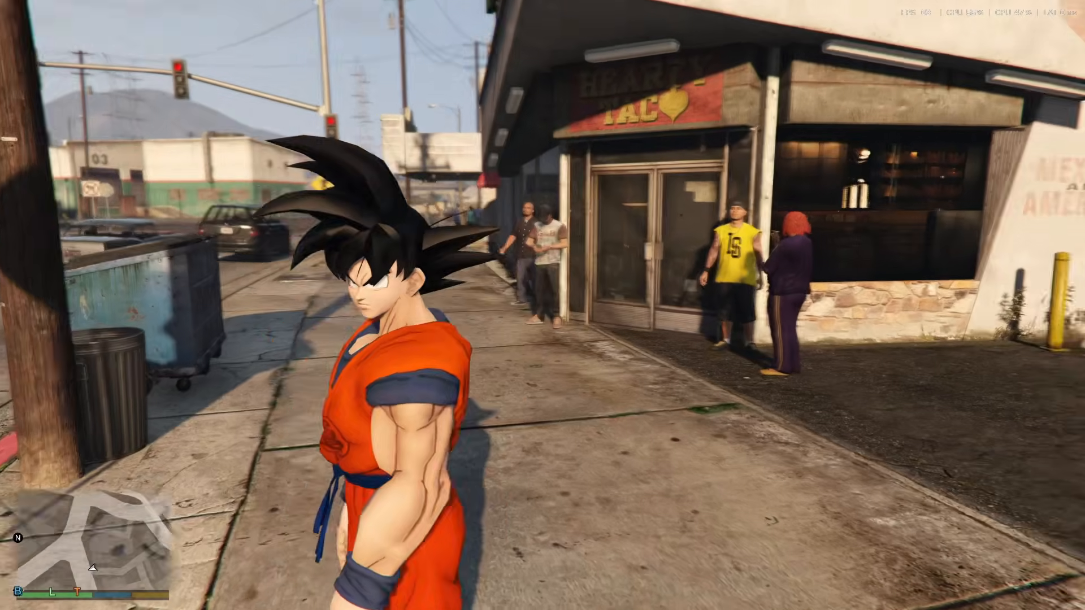
key(s)
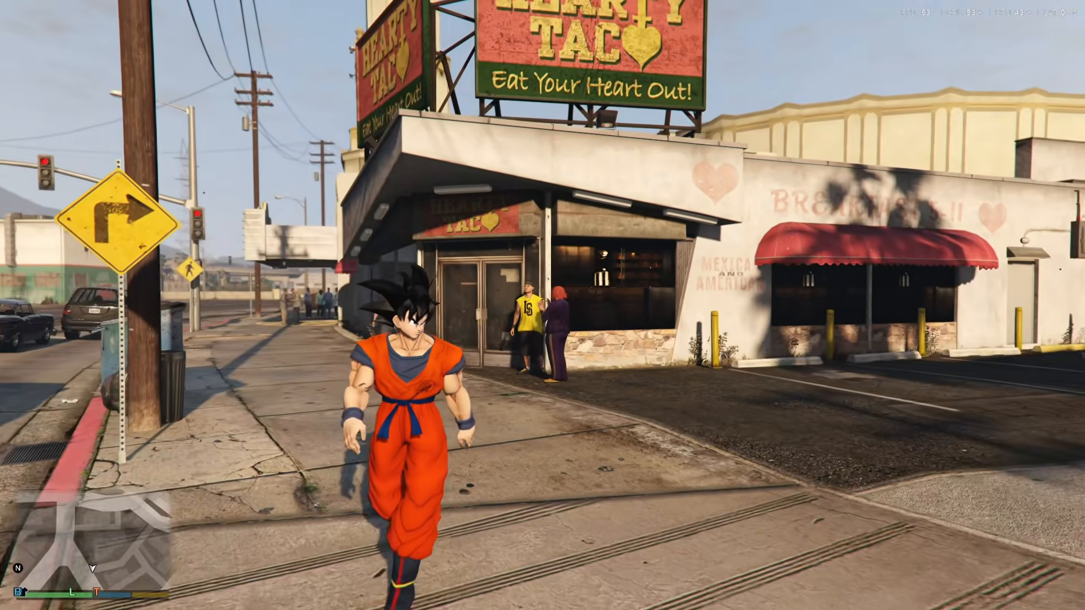
Reopen PedSelector and look through the Base Game Peds categories
key(l)
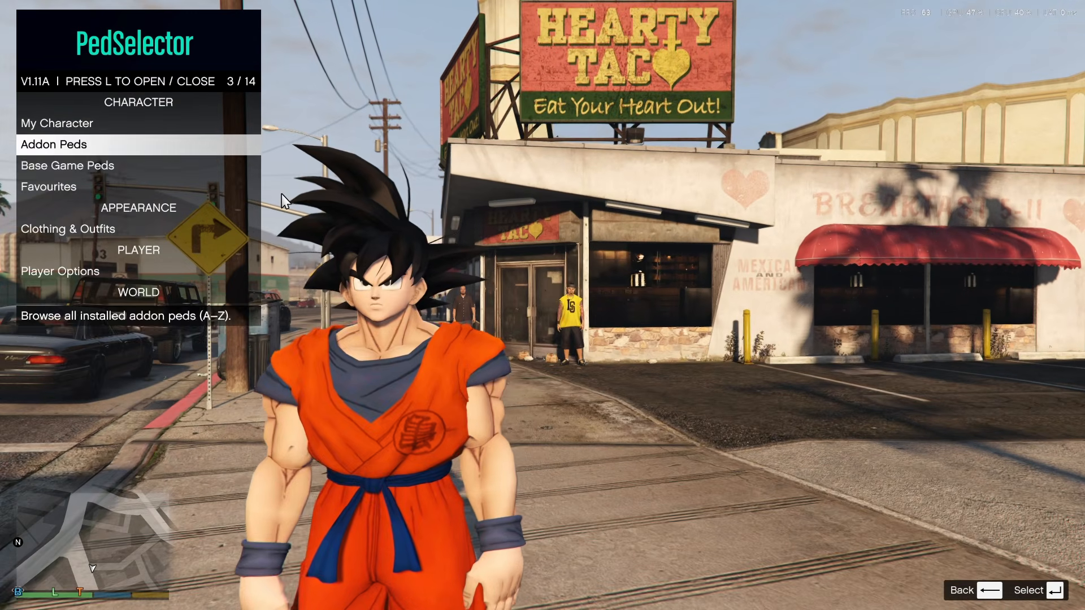
key(Down)
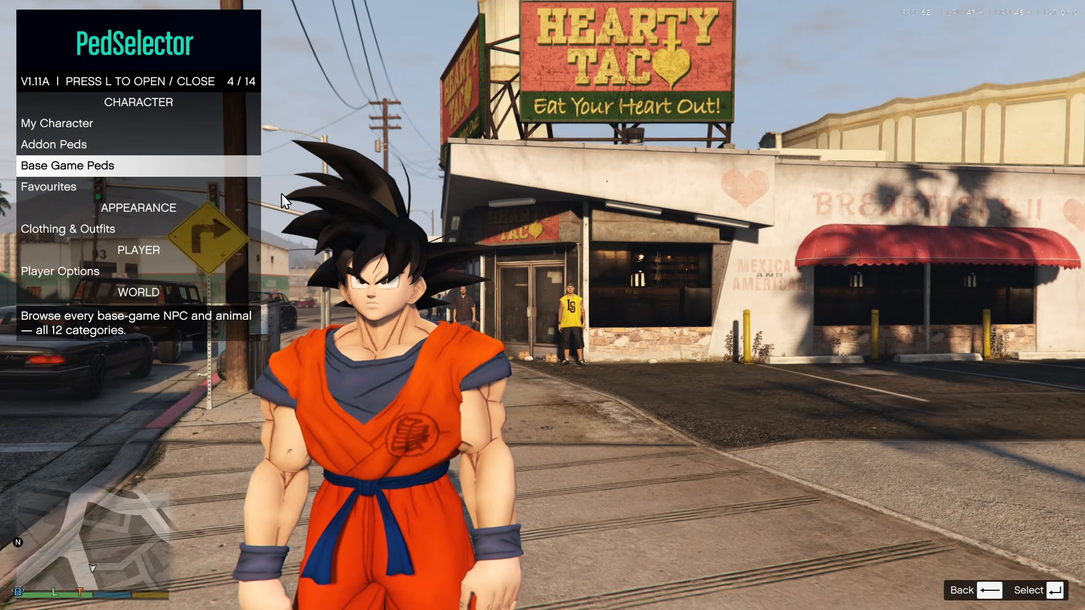
key(Return)
key(Down)
key(Down)
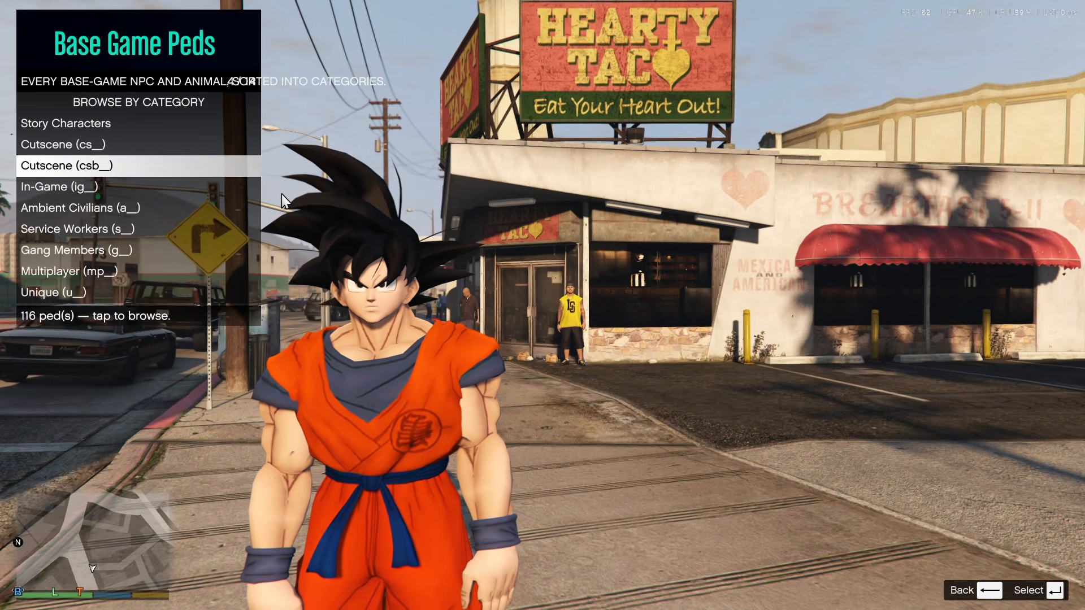
key(Up)
key(Up)
key(Down)
key(Up)
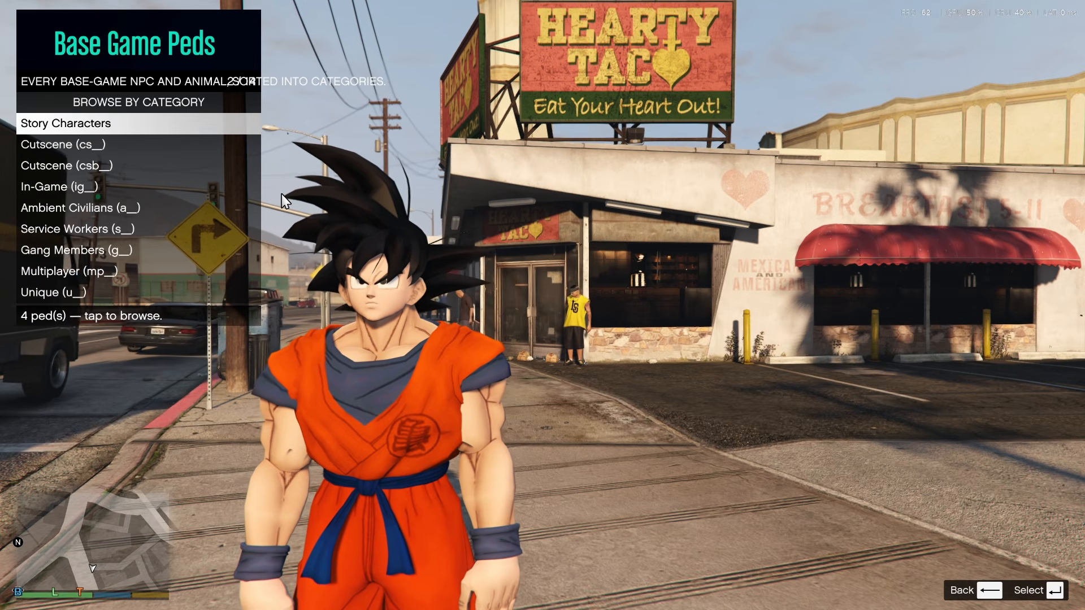
Apply the cs_andreas model from the Cutscene (cs_) category, turn the character to face the camera and close PedSelector
key(Down)
key(Return)
key(Down)
key(Return)
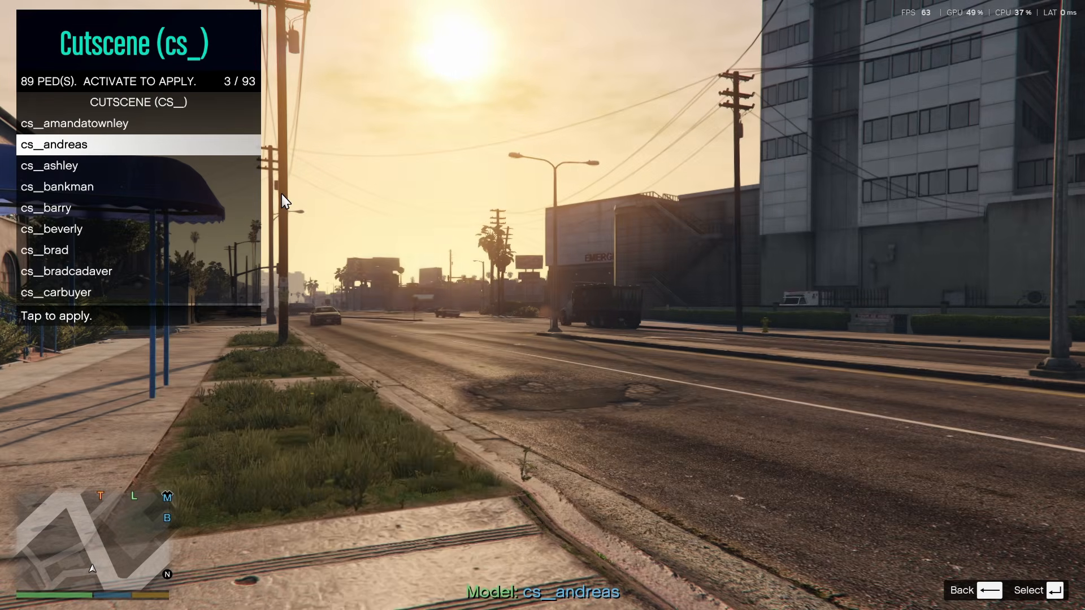
key(s)
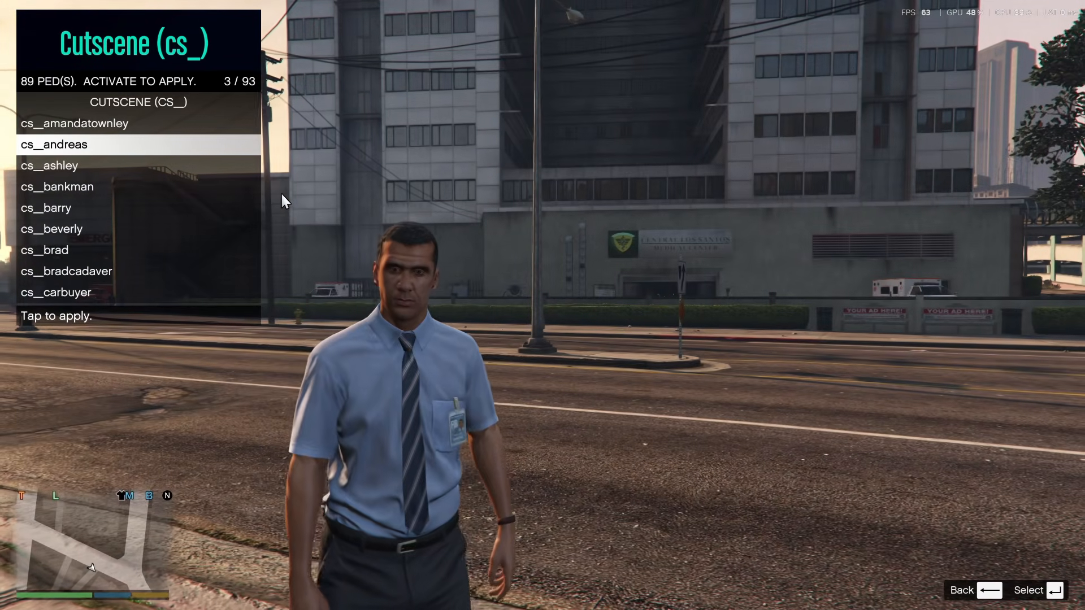
key(F8)
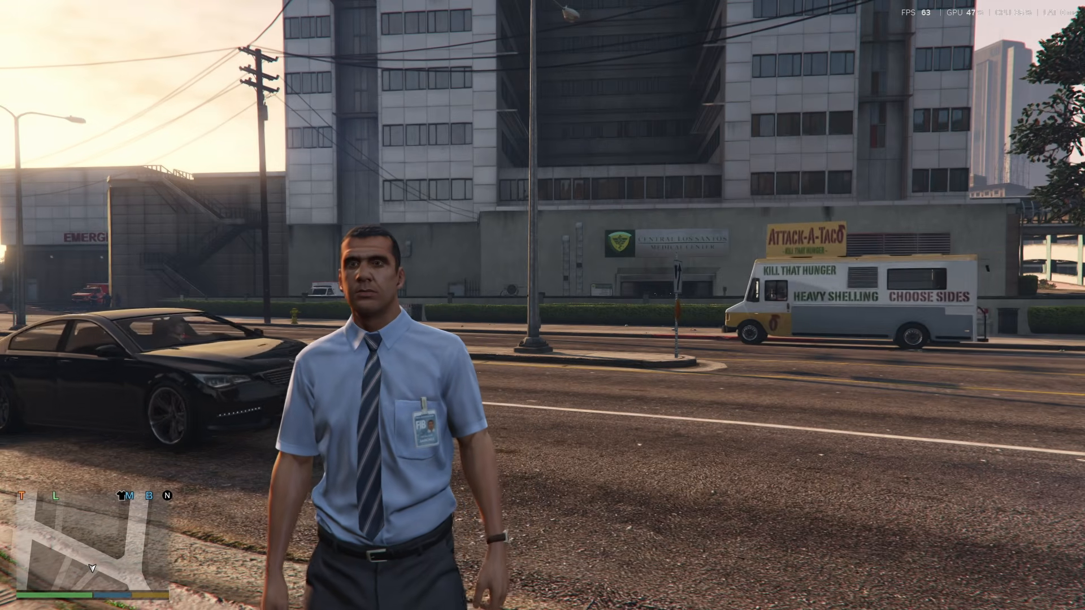